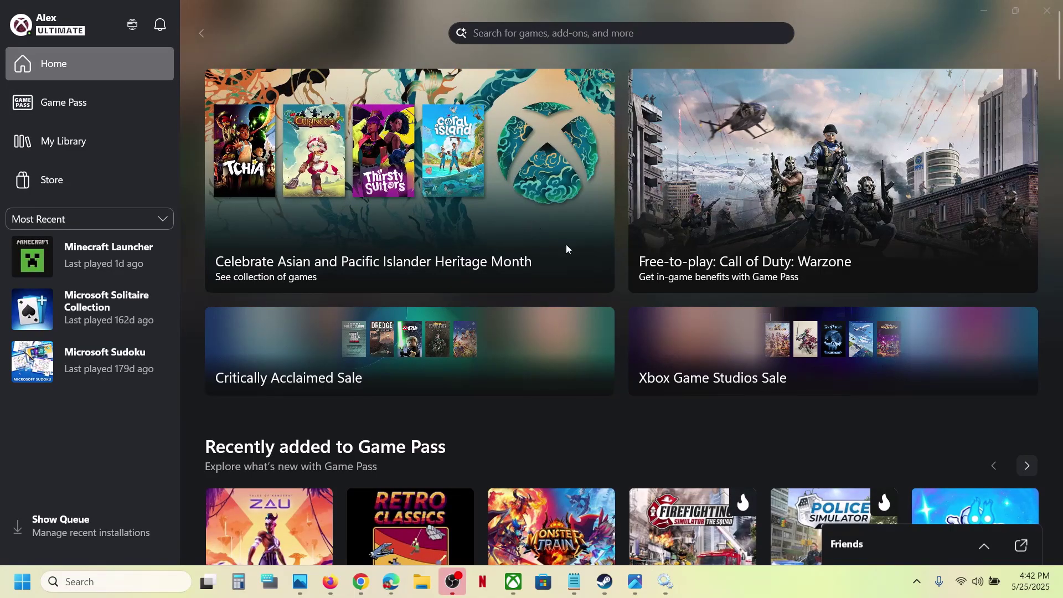
View the 0x89235107 sign-in error screenshot, then launch Services via a 'servi' search
{"action": "left_click", "coordinate": [636, 589]}
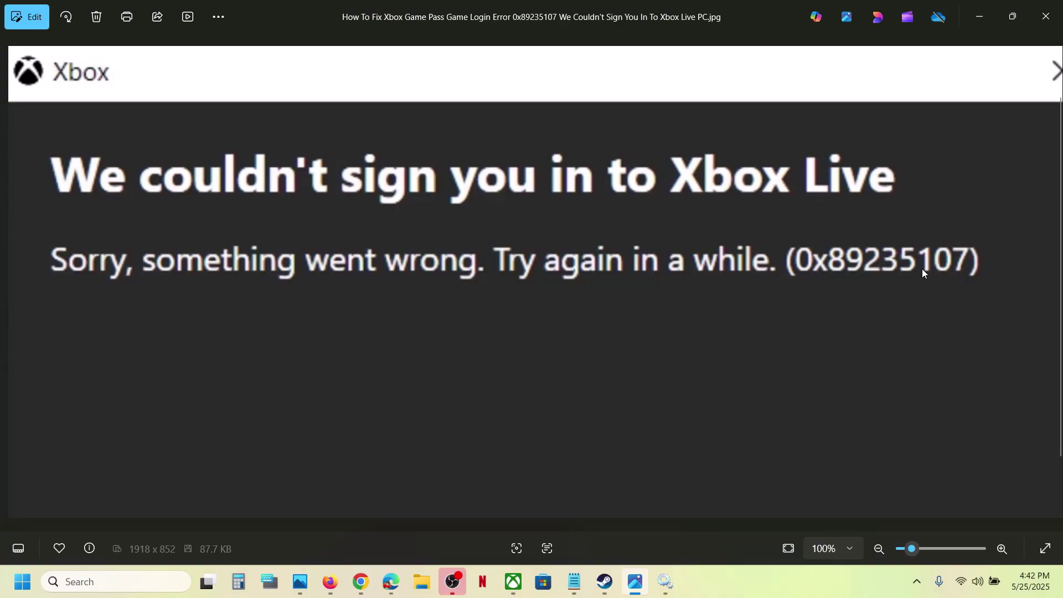
{"action": "left_click", "coordinate": [981, 15]}
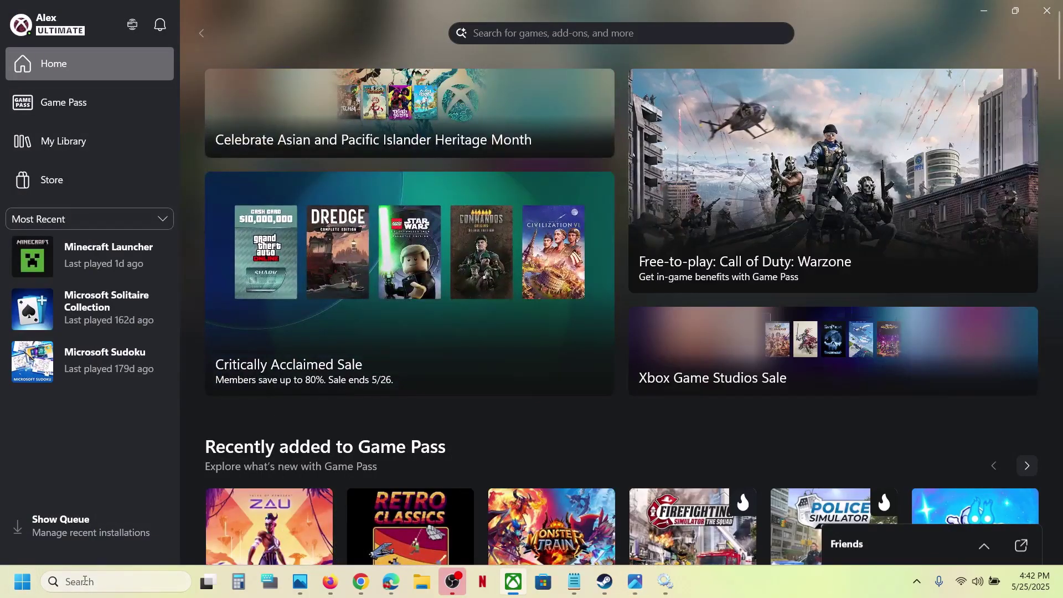
{"action": "left_click", "coordinate": [86, 581]}
{"action": "type", "text": "servi"}
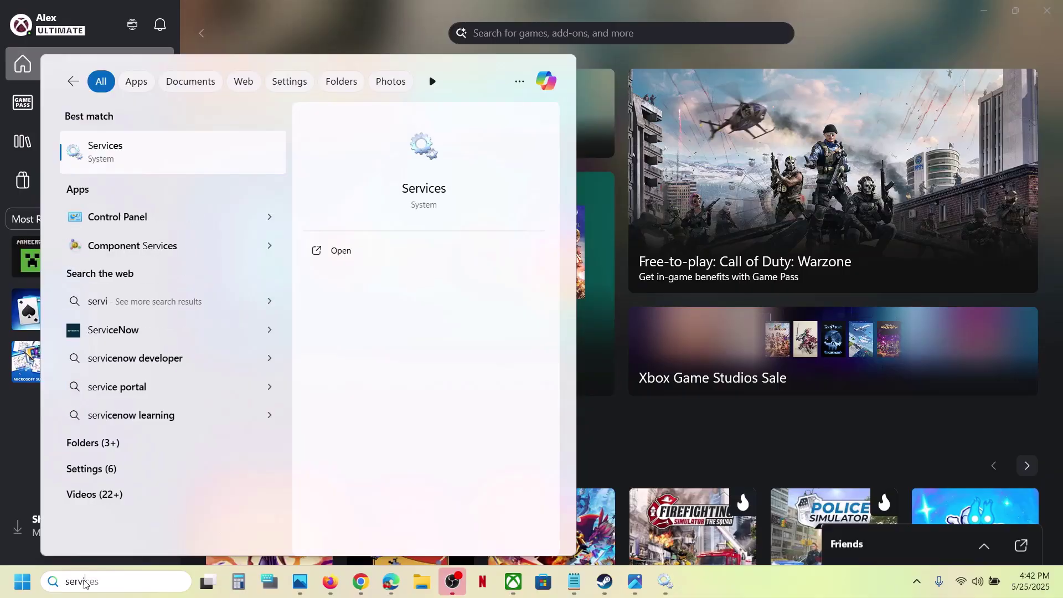
{"action": "key", "text": "Return"}
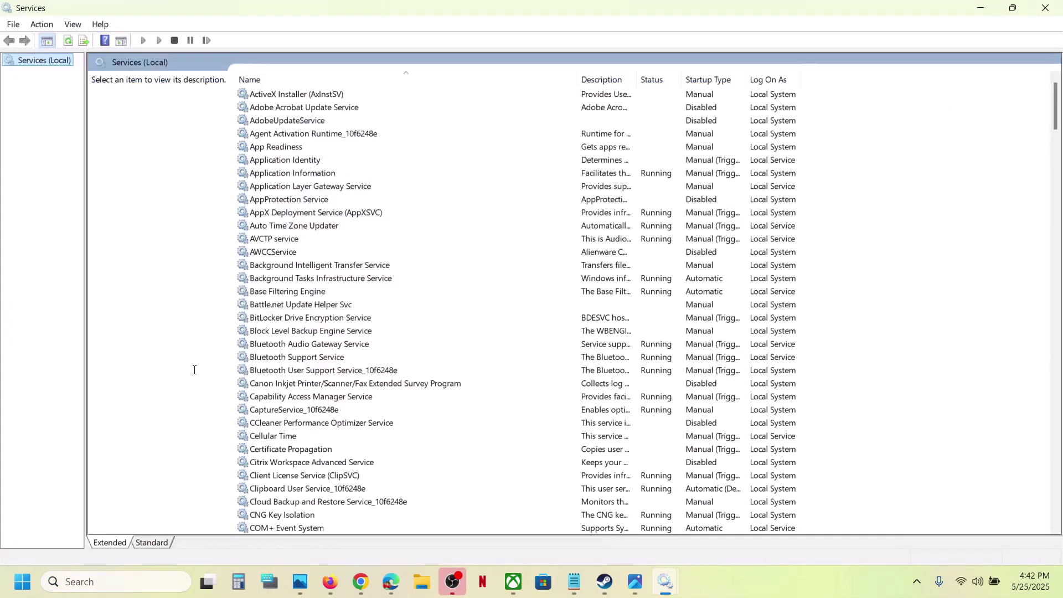
Set Microsoft Account Sign-in Assistant's startup type to Automatic and restart the service
{"action": "left_click", "coordinate": [275, 398]}
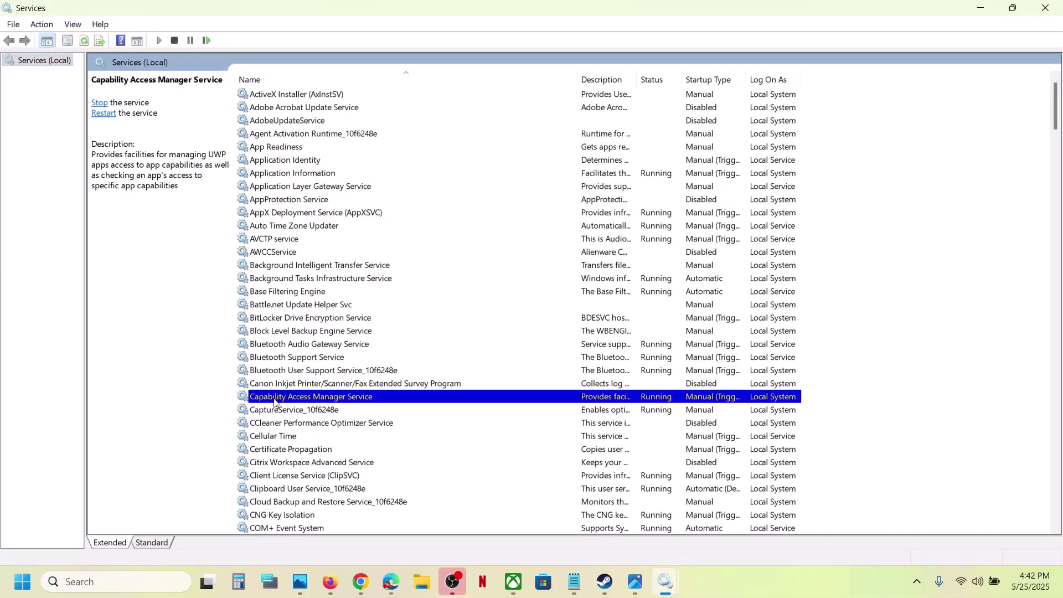
{"action": "key", "text": "m"}
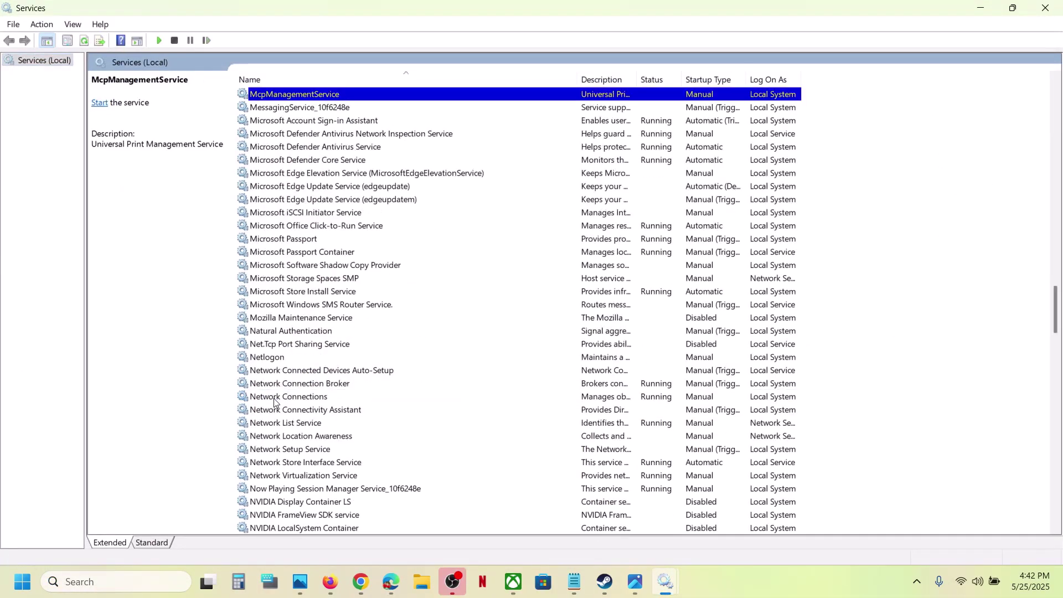
{"action": "left_click", "coordinate": [336, 123]}
{"action": "double_click", "coordinate": [390, 121]}
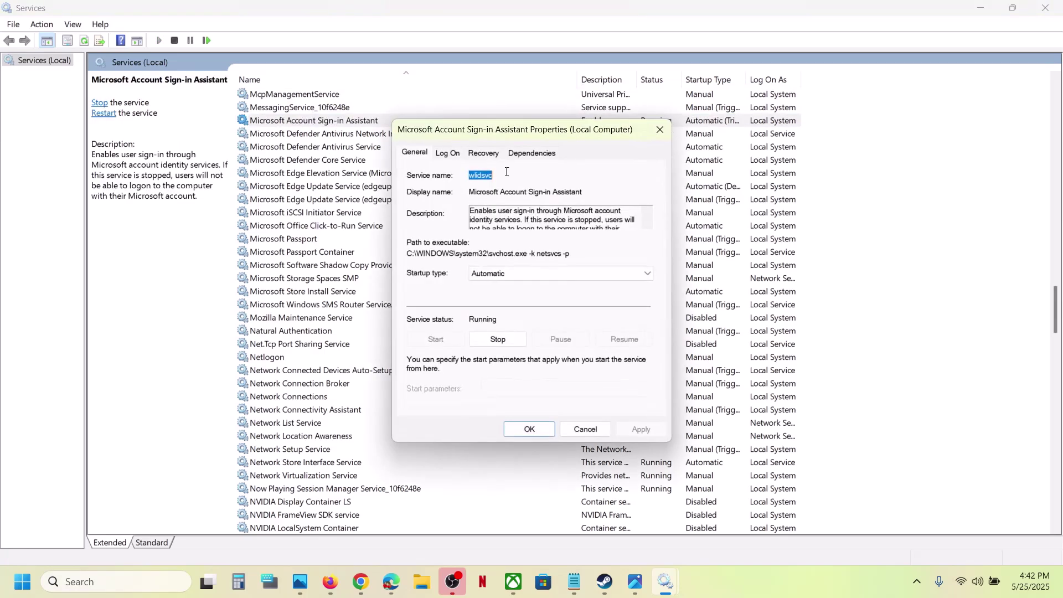
{"action": "left_click", "coordinate": [516, 272]}
{"action": "left_click", "coordinate": [501, 295]}
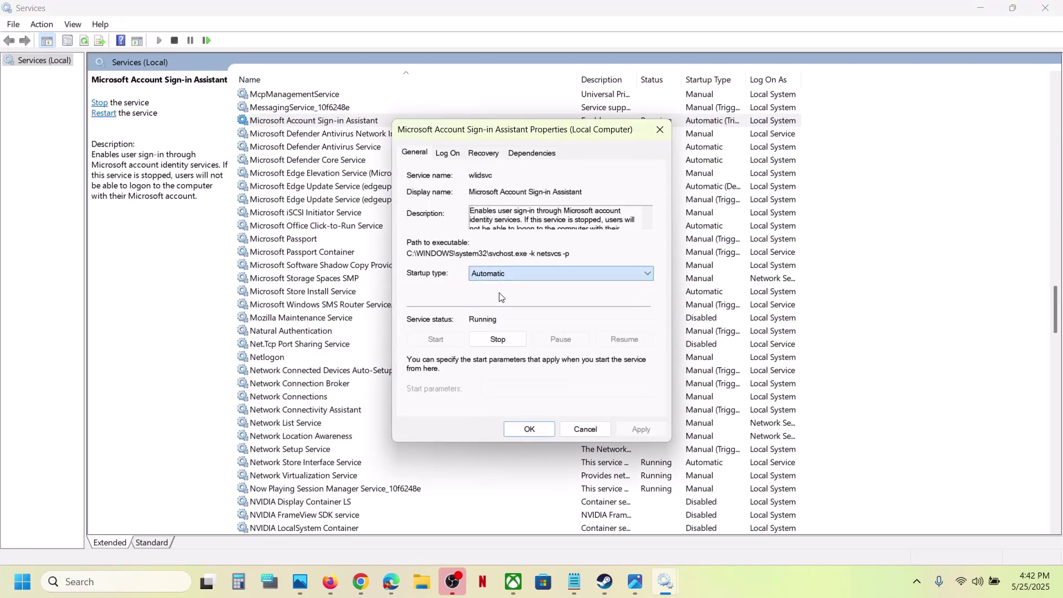
{"action": "left_click", "coordinate": [640, 429]}
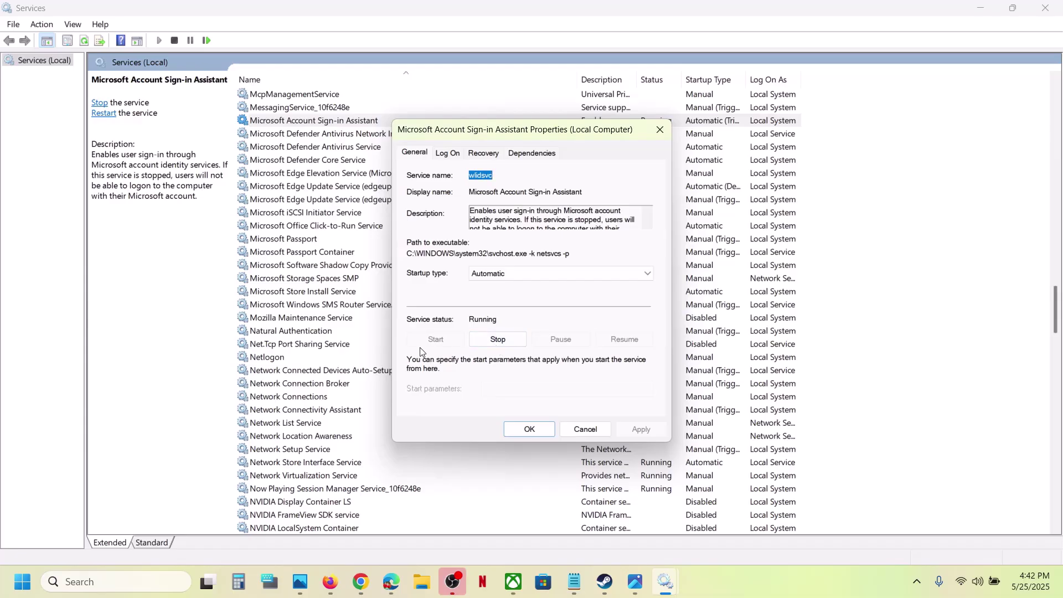
{"action": "left_click", "coordinate": [521, 430]}
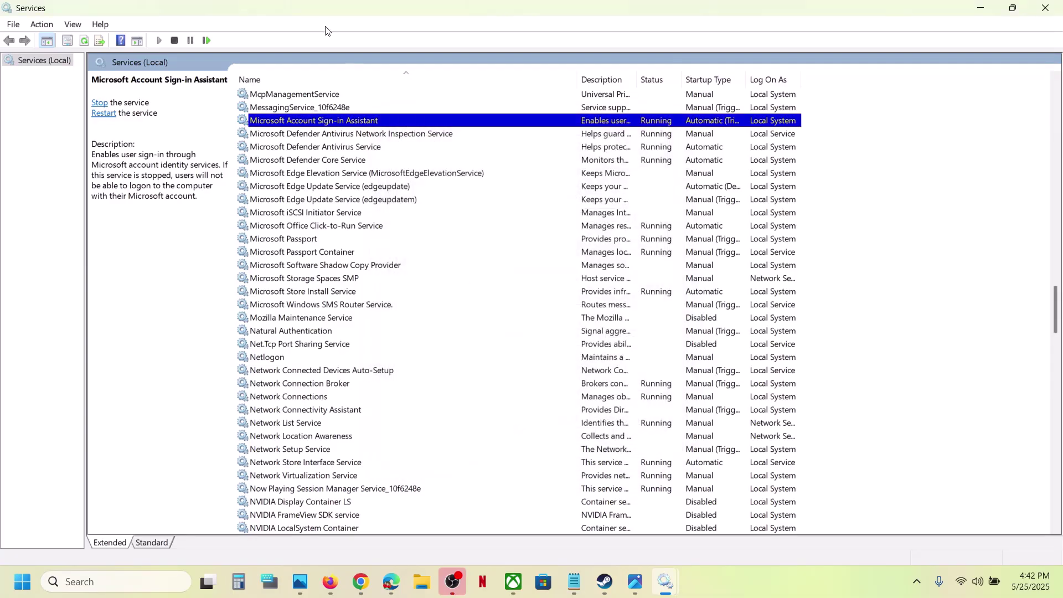
{"action": "right_click", "coordinate": [309, 124]}
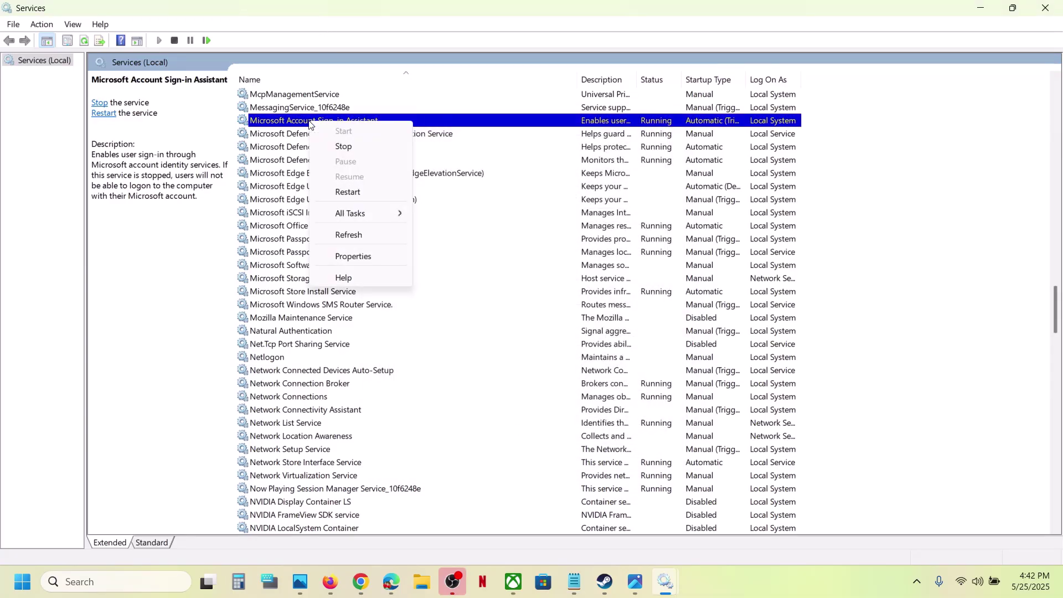
{"action": "left_click", "coordinate": [364, 188]}
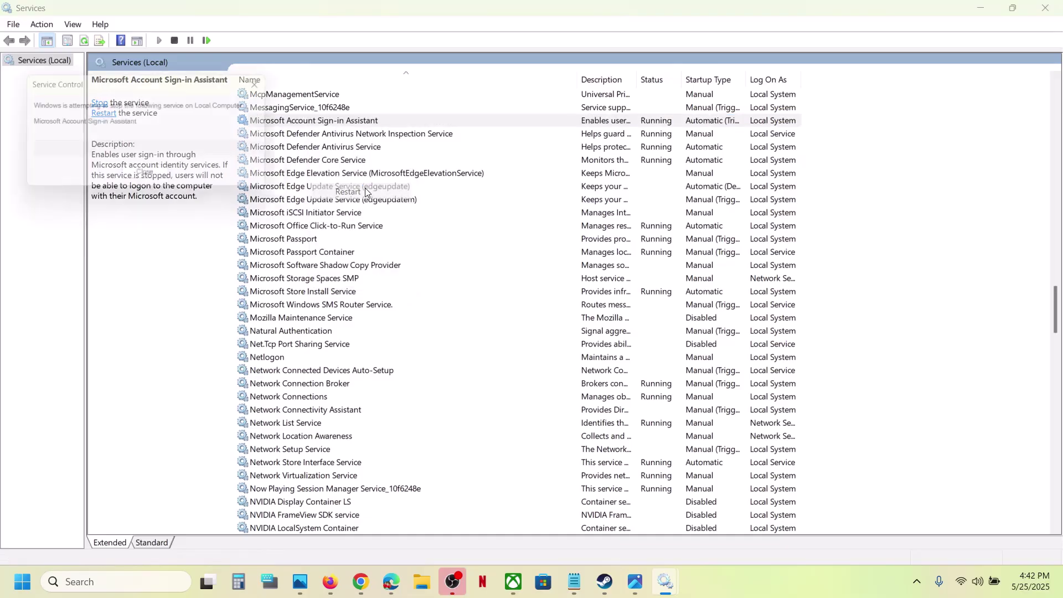
Copy the xbox-live-status link from the Word notes and open a new Chrome window
{"action": "left_click", "coordinate": [715, 576]}
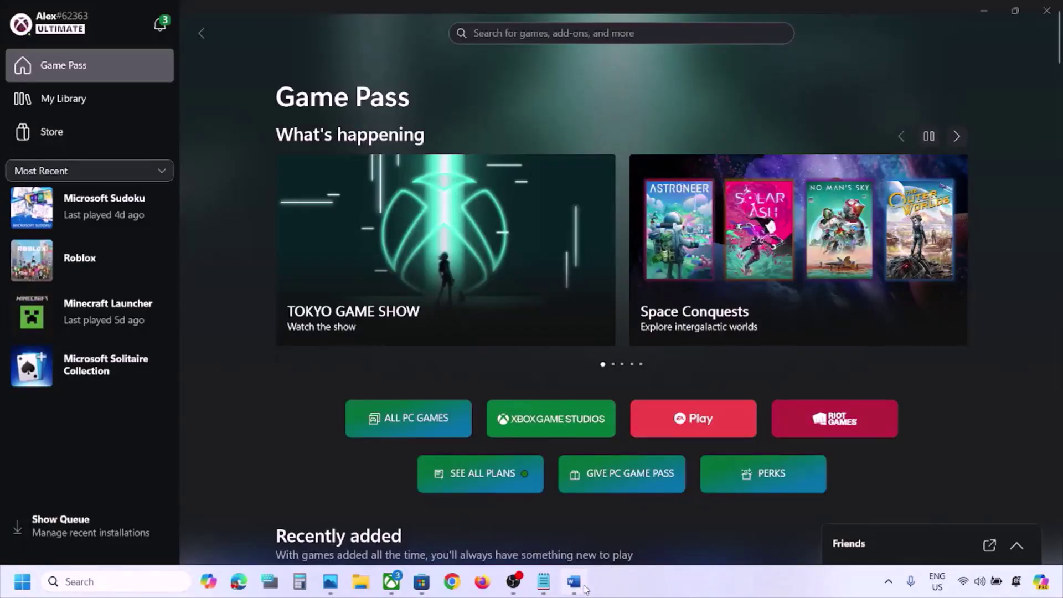
{"action": "left_click", "coordinate": [583, 586]}
{"action": "left_click_drag", "start_coordinate": [95, 274], "coordinate": [343, 277]}
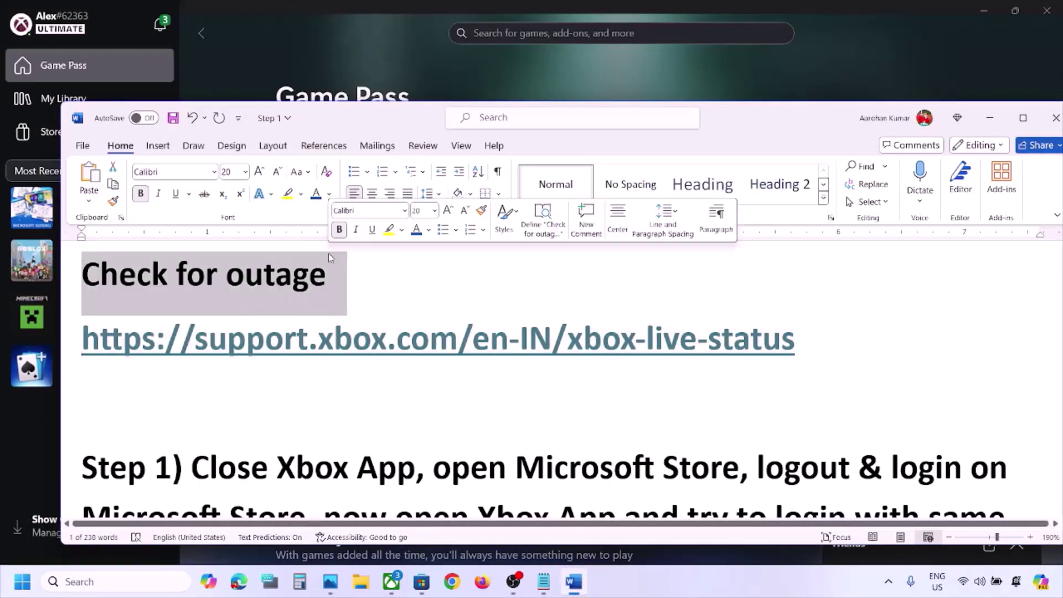
{"action": "left_click_drag", "start_coordinate": [839, 347], "coordinate": [211, 357]}
{"action": "key", "text": "ctrl+c"}
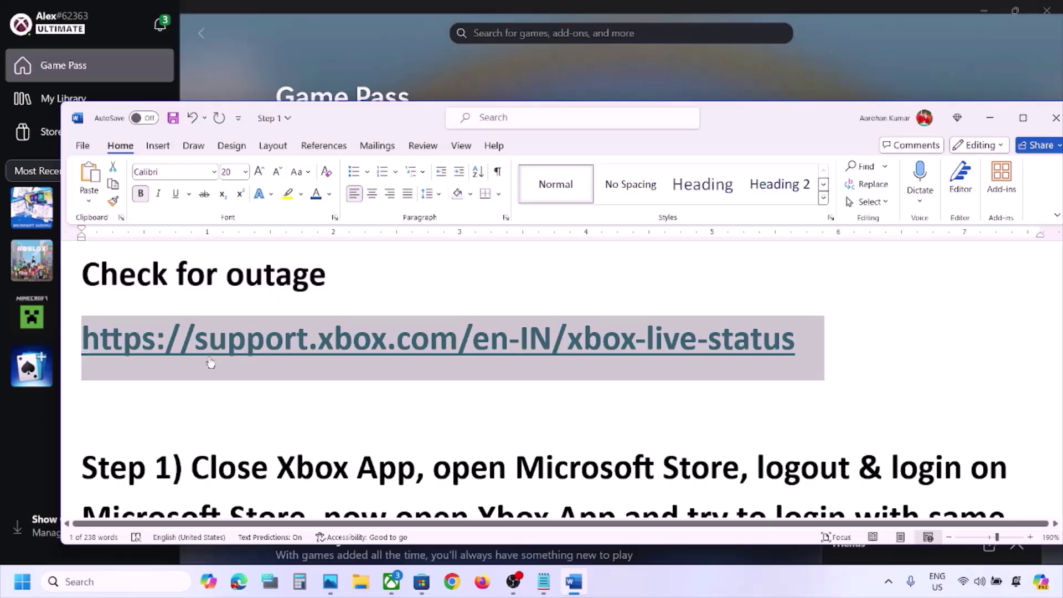
{"action": "left_click", "coordinate": [452, 581]}
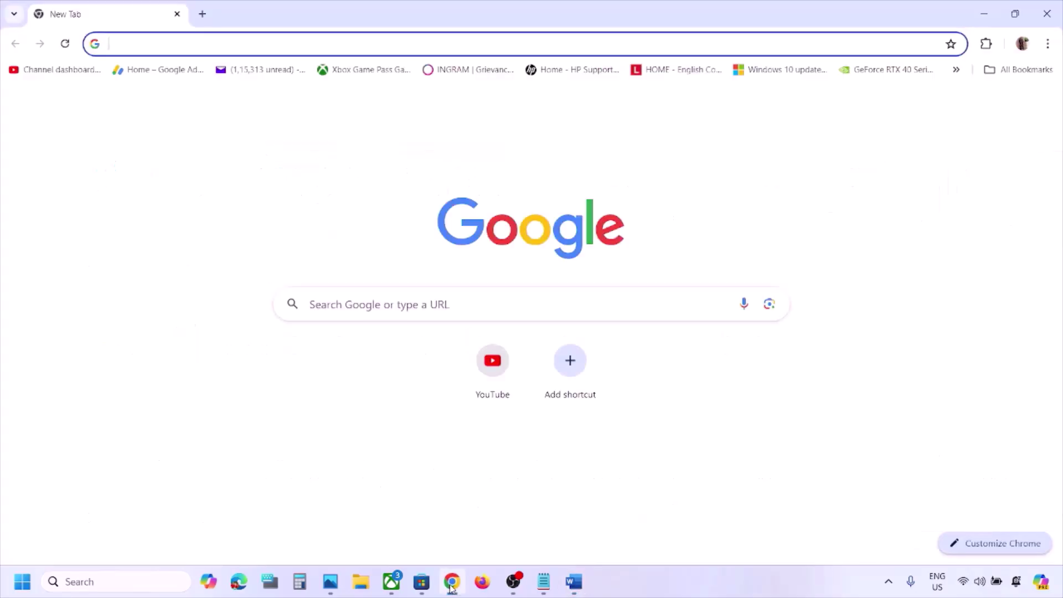
Load the Xbox Status page from the pasted link and review its service list
{"action": "key", "text": "ctrl+v"}
{"action": "key", "text": "Return"}
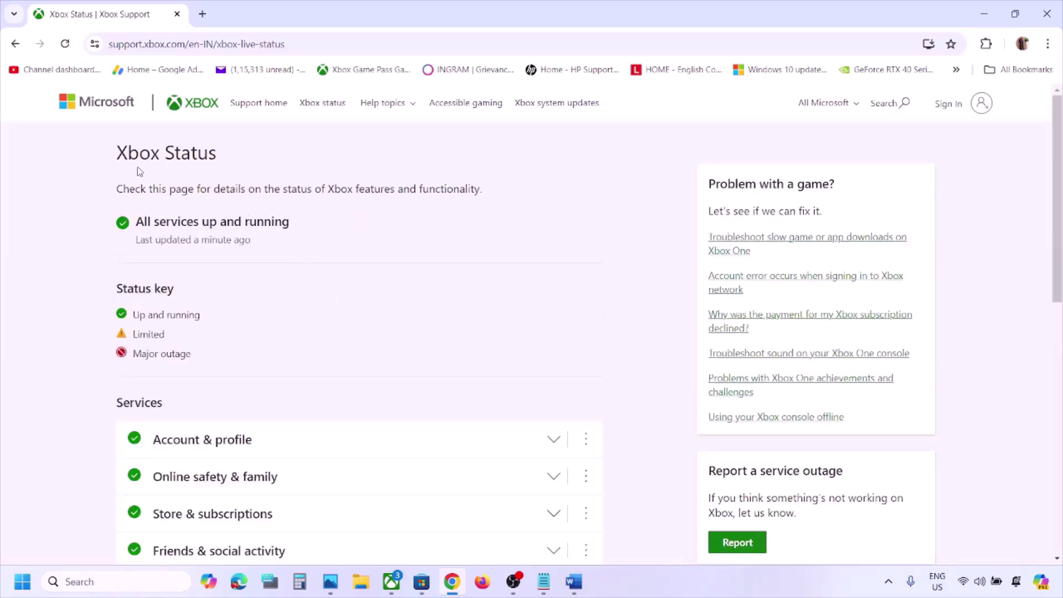
{"action": "left_click_drag", "start_coordinate": [118, 156], "coordinate": [224, 158]}
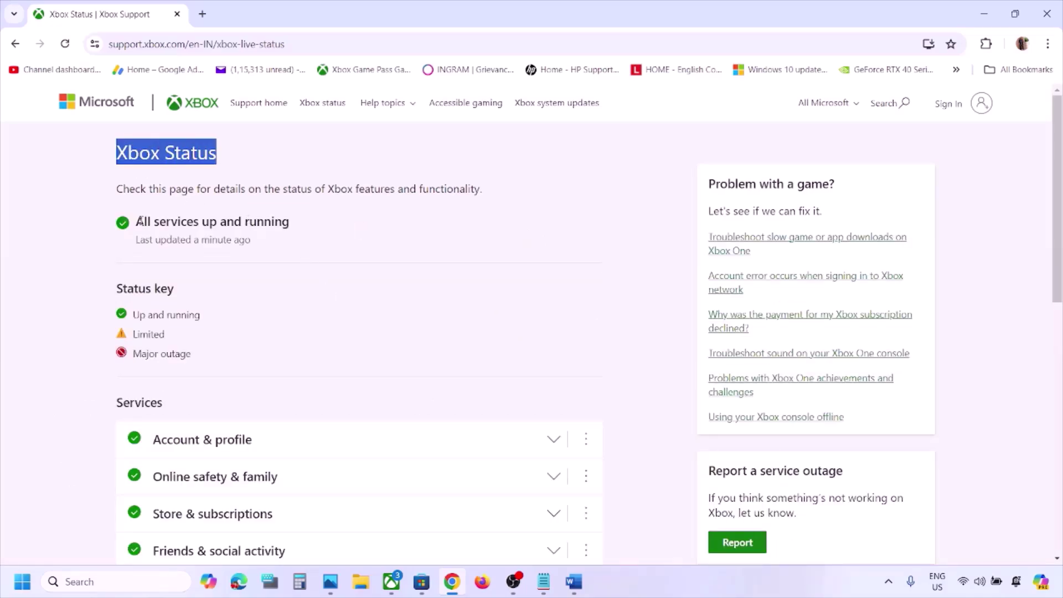
{"action": "left_click_drag", "start_coordinate": [138, 221], "coordinate": [310, 221]}
{"action": "scroll", "coordinate": [310, 224], "scroll_direction": "down", "scroll_amount": 5}
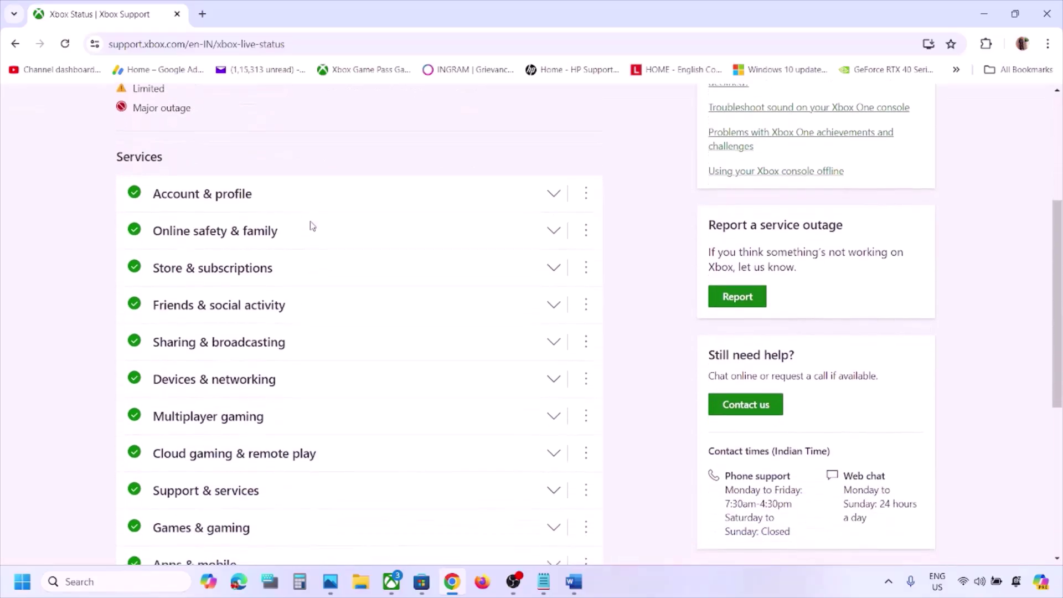
{"action": "scroll", "coordinate": [312, 225], "scroll_direction": "down", "scroll_amount": 1}
{"action": "scroll", "coordinate": [298, 221], "scroll_direction": "up", "scroll_amount": 1}
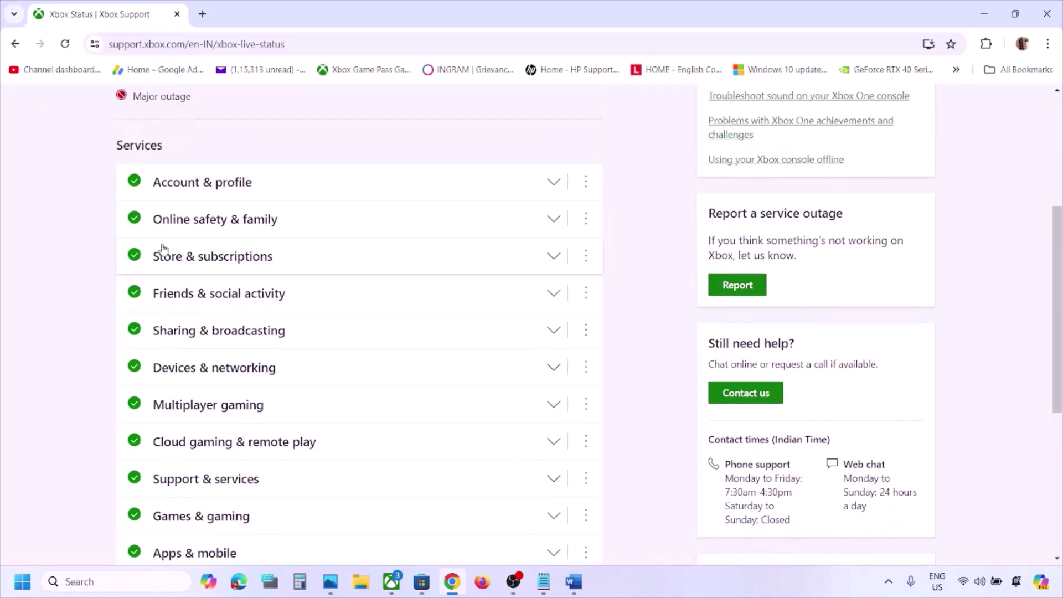
{"action": "scroll", "coordinate": [193, 247], "scroll_direction": "down", "scroll_amount": 1}
{"action": "scroll", "coordinate": [195, 459], "scroll_direction": "up", "scroll_amount": 5}
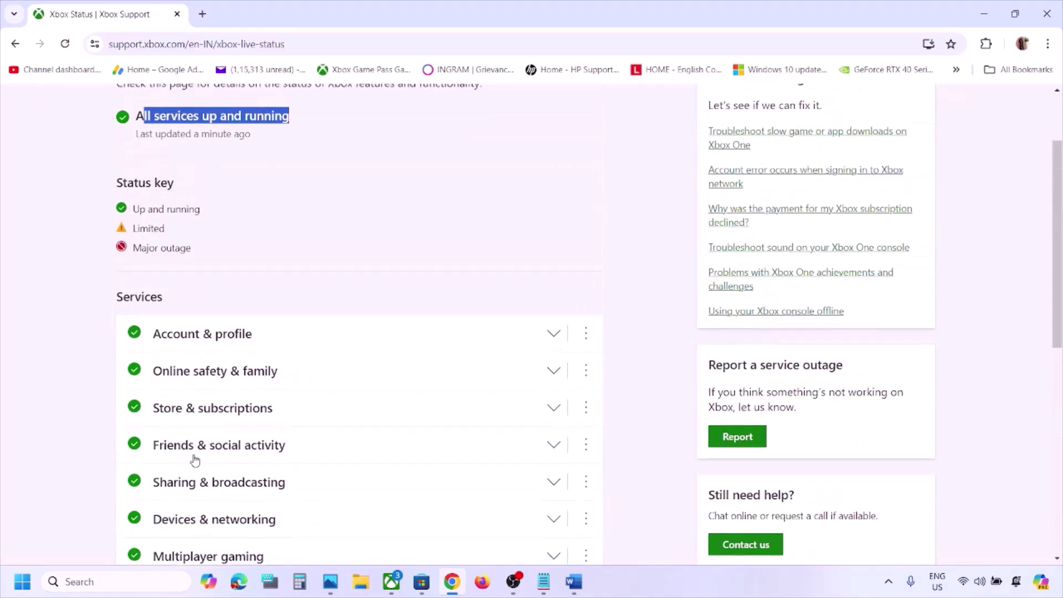
Confirm all services are up and running, then bring up Step 1 in the Word notes
{"action": "left_click_drag", "start_coordinate": [134, 295], "coordinate": [174, 292]}
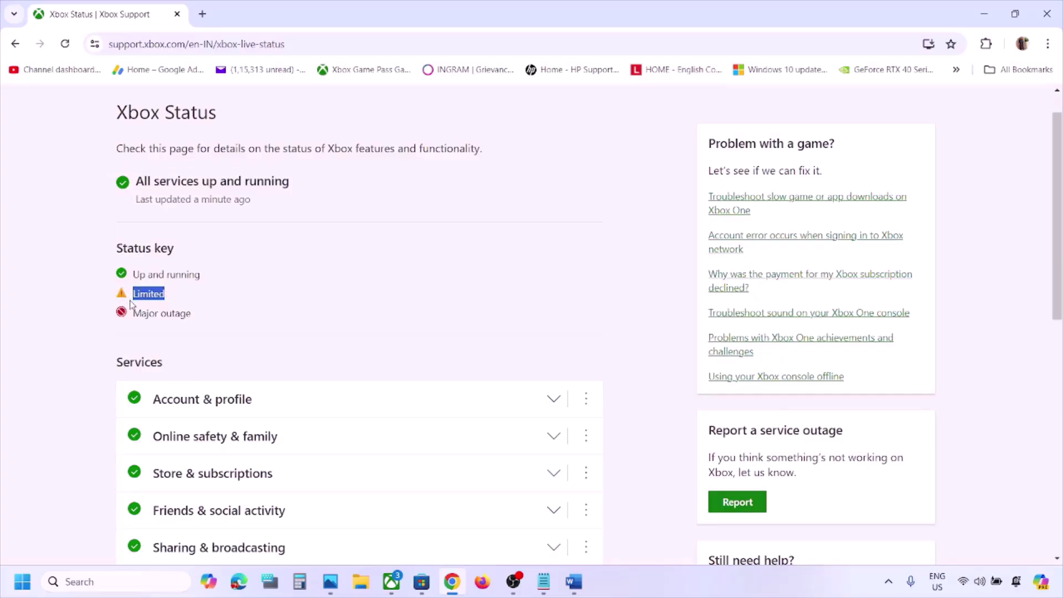
{"action": "scroll", "coordinate": [214, 379], "scroll_direction": "down", "scroll_amount": 3}
{"action": "scroll", "coordinate": [209, 439], "scroll_direction": "up", "scroll_amount": 2}
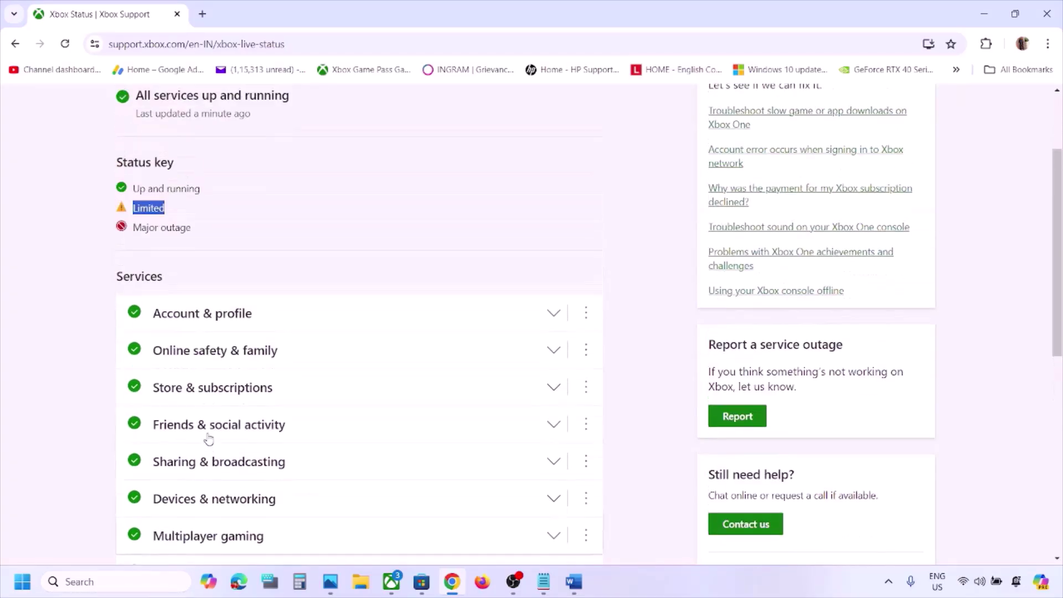
{"action": "left_click_drag", "start_coordinate": [134, 227], "coordinate": [218, 230]}
{"action": "scroll", "coordinate": [219, 231], "scroll_direction": "down", "scroll_amount": 2}
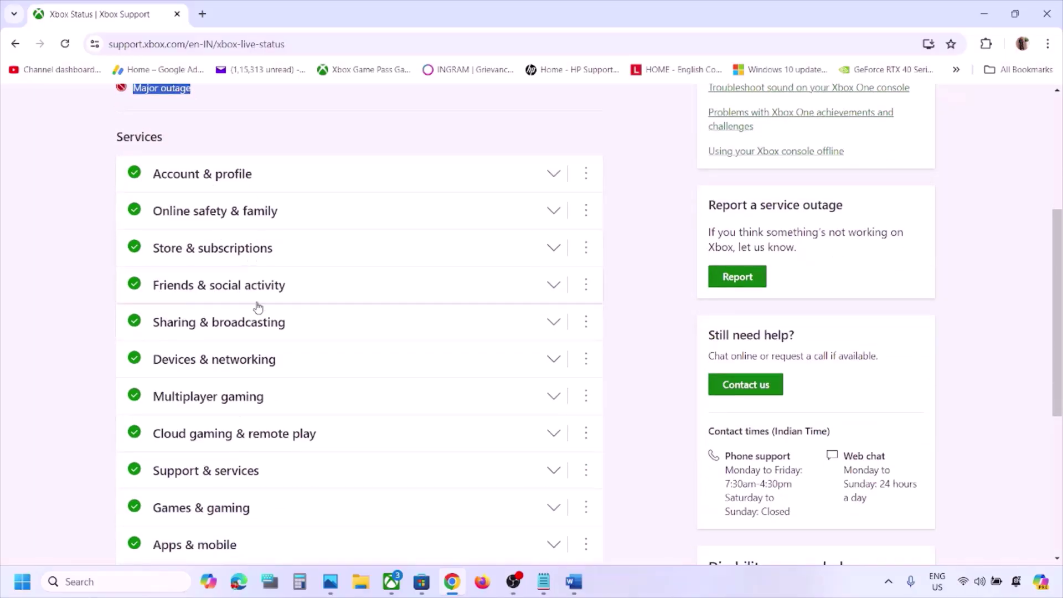
{"action": "scroll", "coordinate": [258, 306], "scroll_direction": "up", "scroll_amount": 5}
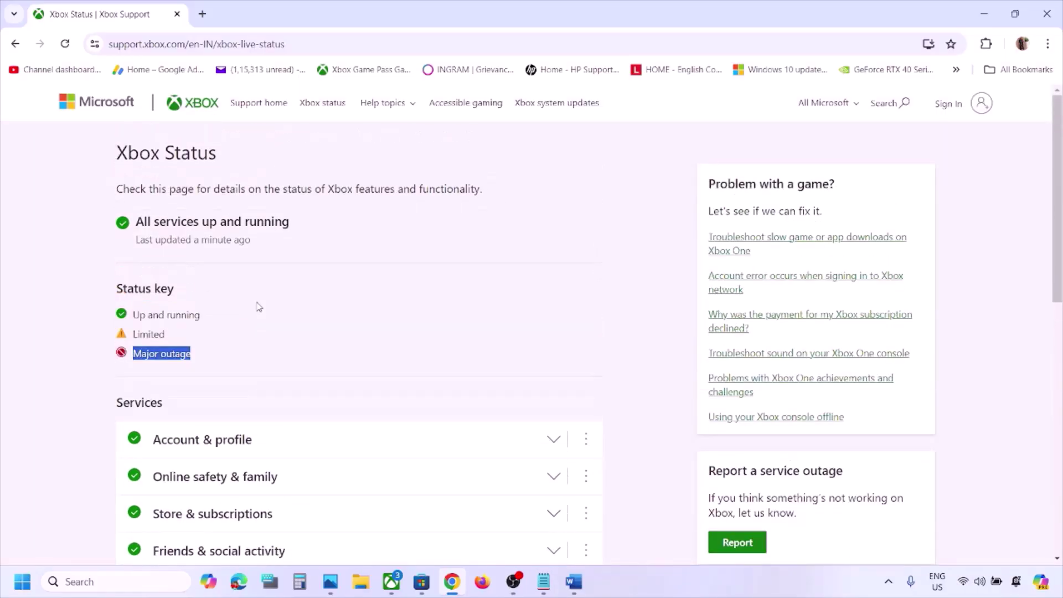
{"action": "scroll", "coordinate": [257, 306], "scroll_direction": "down", "scroll_amount": 5}
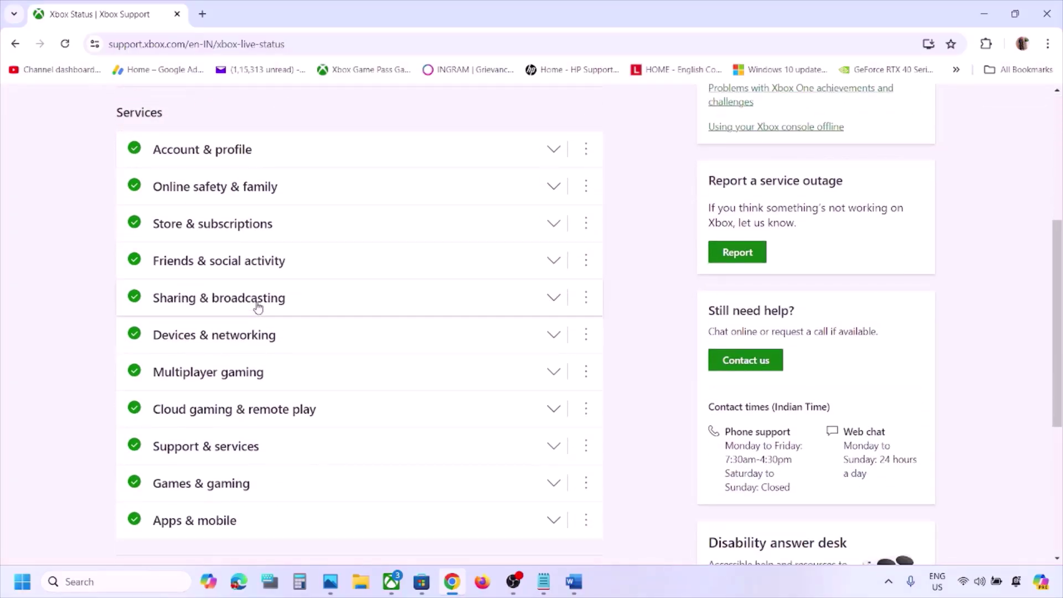
{"action": "scroll", "coordinate": [258, 307], "scroll_direction": "up", "scroll_amount": 5}
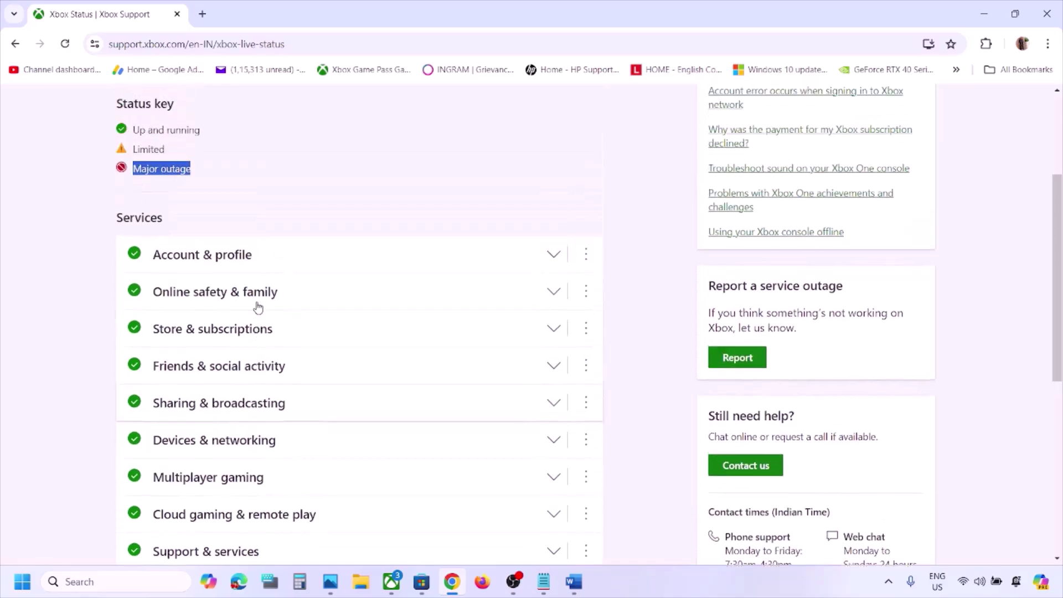
{"action": "left_click_drag", "start_coordinate": [140, 222], "coordinate": [316, 223]}
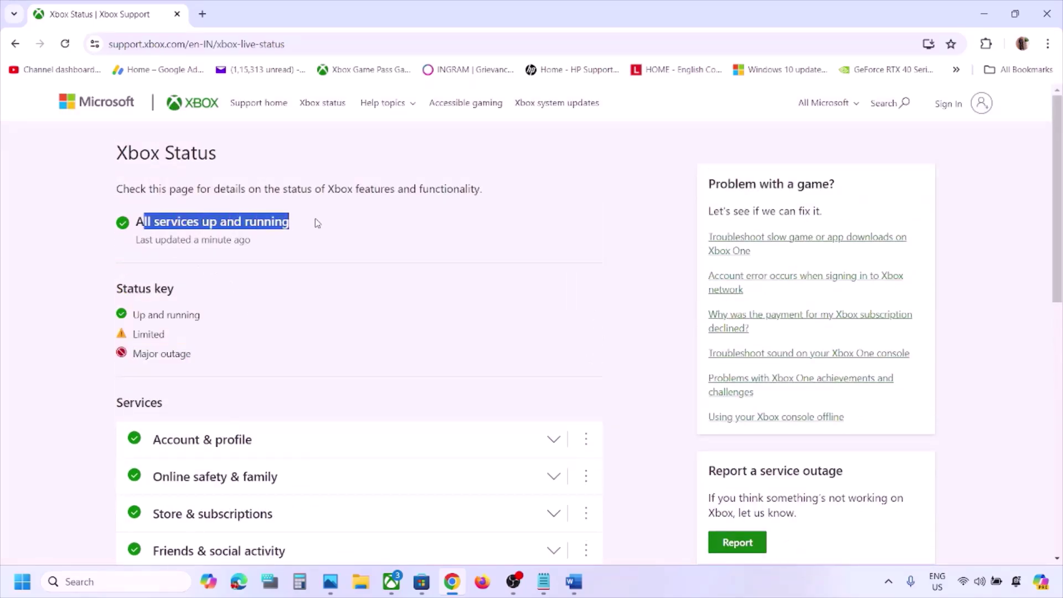
{"action": "key", "text": "alt+Tab"}
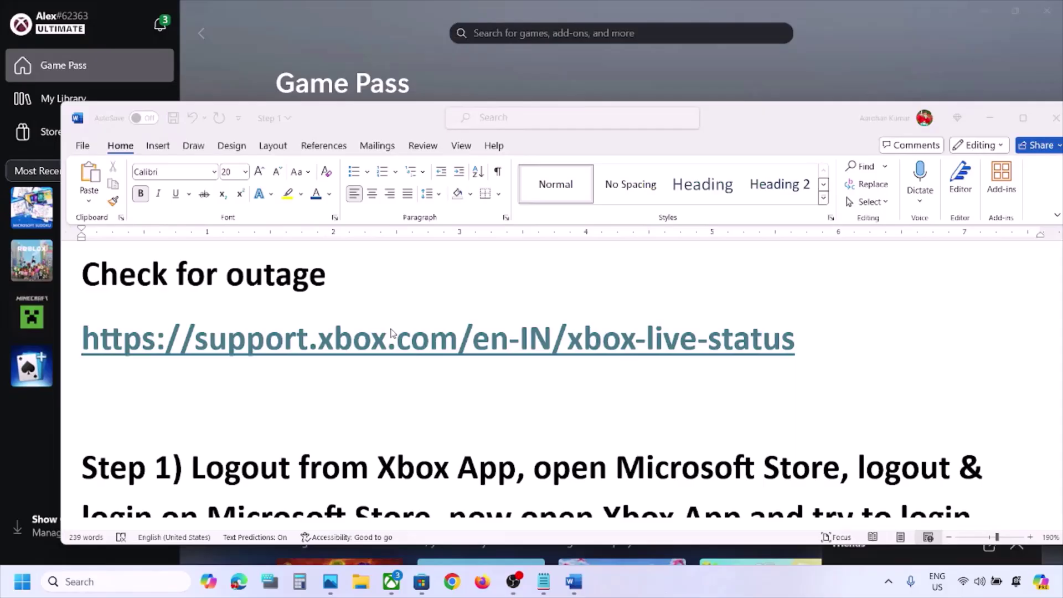
{"action": "scroll", "coordinate": [391, 332], "scroll_direction": "down", "scroll_amount": 3}
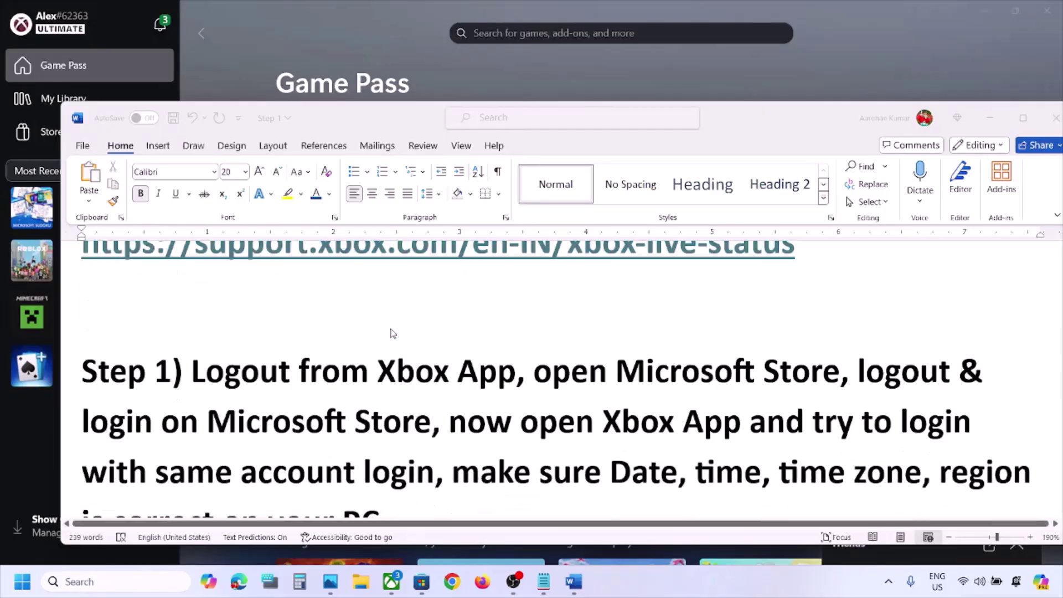
Sign out of the Xbox app from its profile menu and switch to Microsoft Store
{"action": "left_click", "coordinate": [315, 60]}
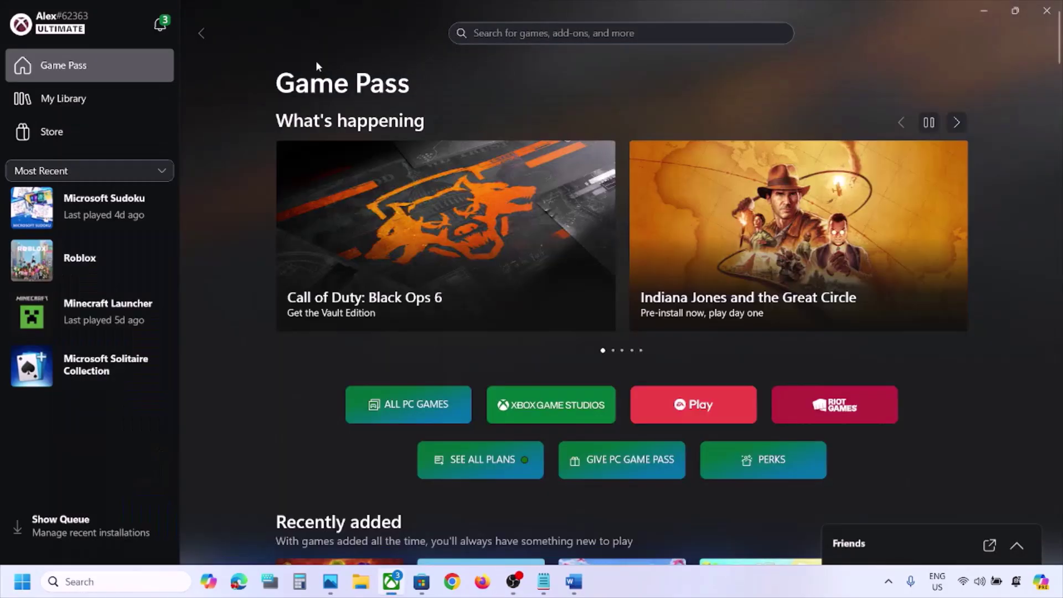
{"action": "left_click", "coordinate": [73, 31]}
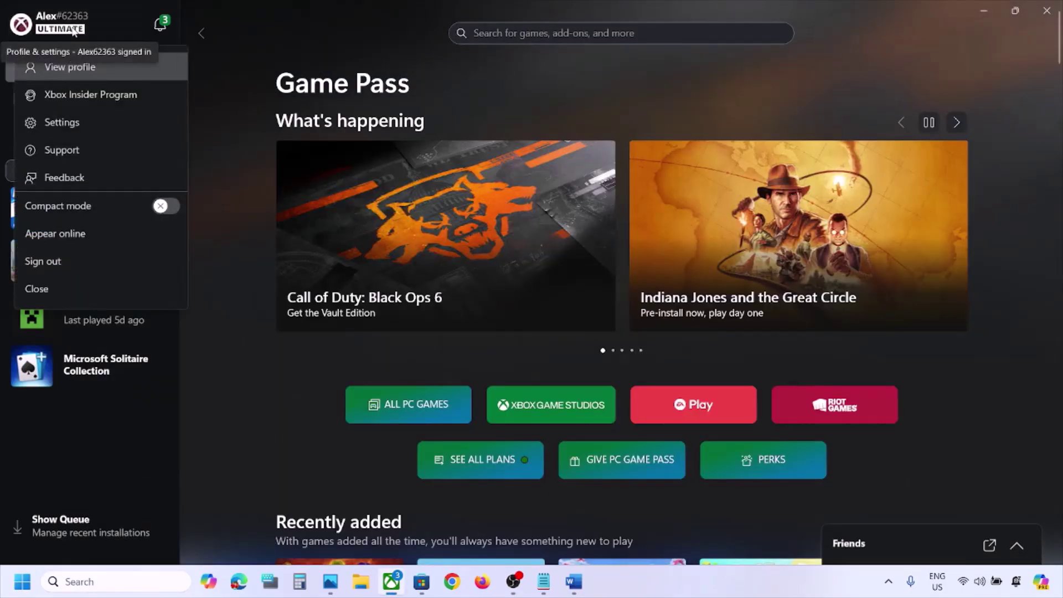
{"action": "left_click", "coordinate": [56, 259]}
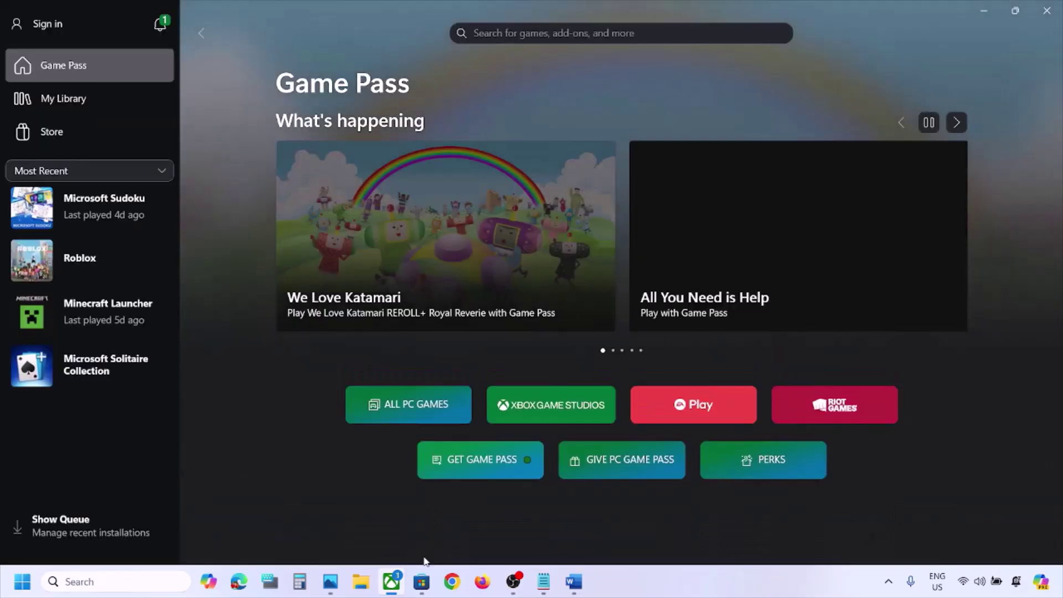
{"action": "left_click", "coordinate": [422, 581]}
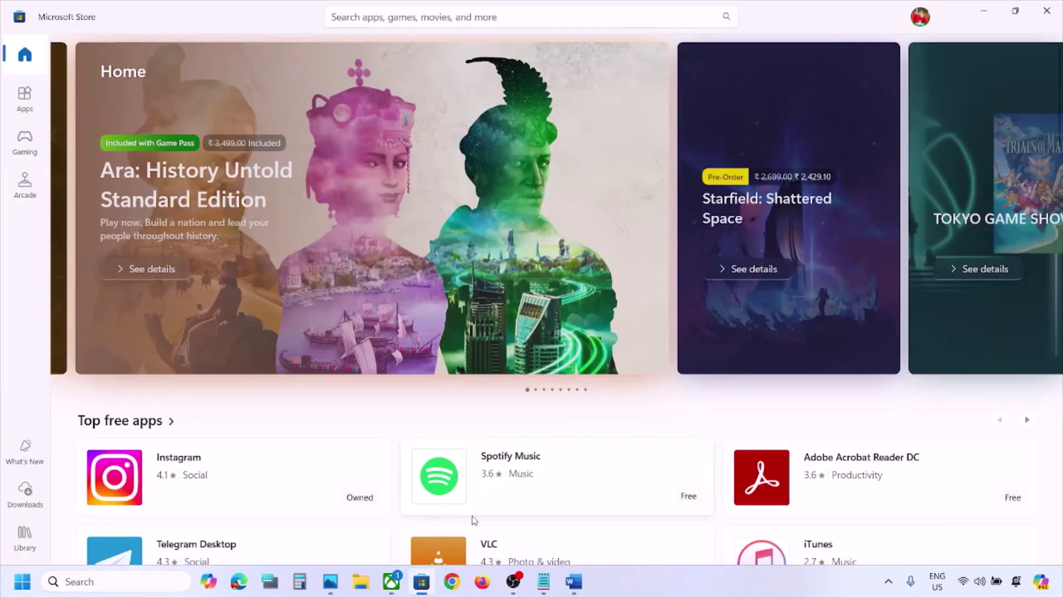
Quit the Xbox app completely from its system tray icon
{"action": "left_click", "coordinate": [391, 581]}
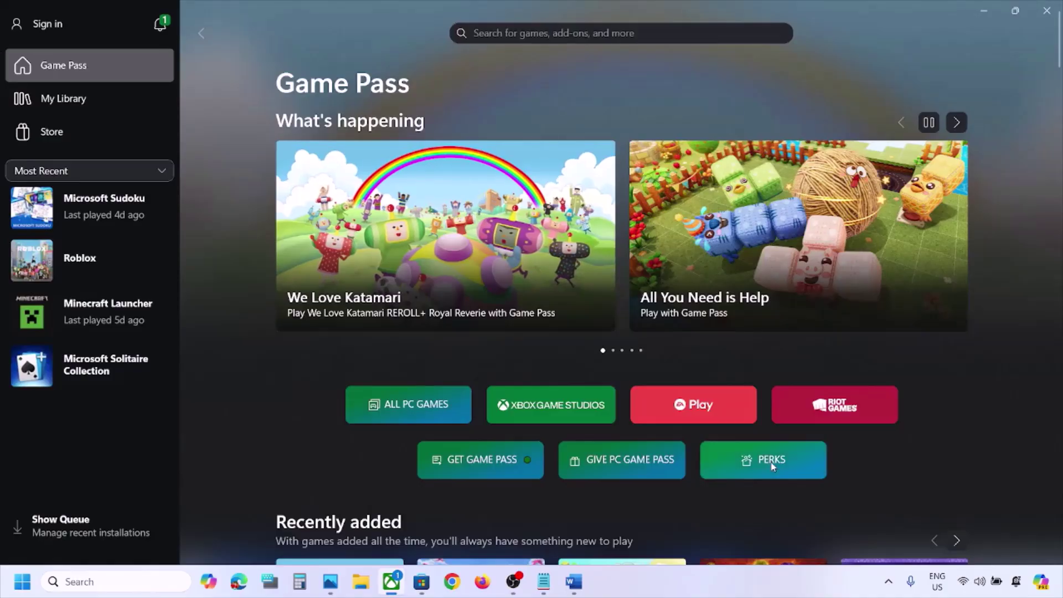
{"action": "left_click", "coordinate": [888, 582]}
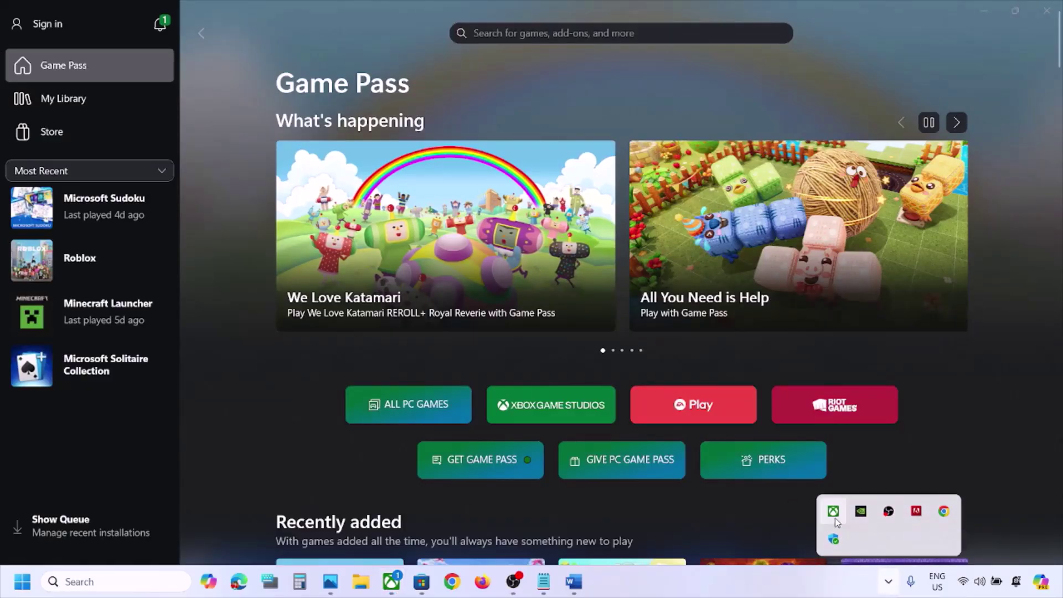
{"action": "right_click", "coordinate": [834, 515]}
{"action": "left_click", "coordinate": [869, 508]}
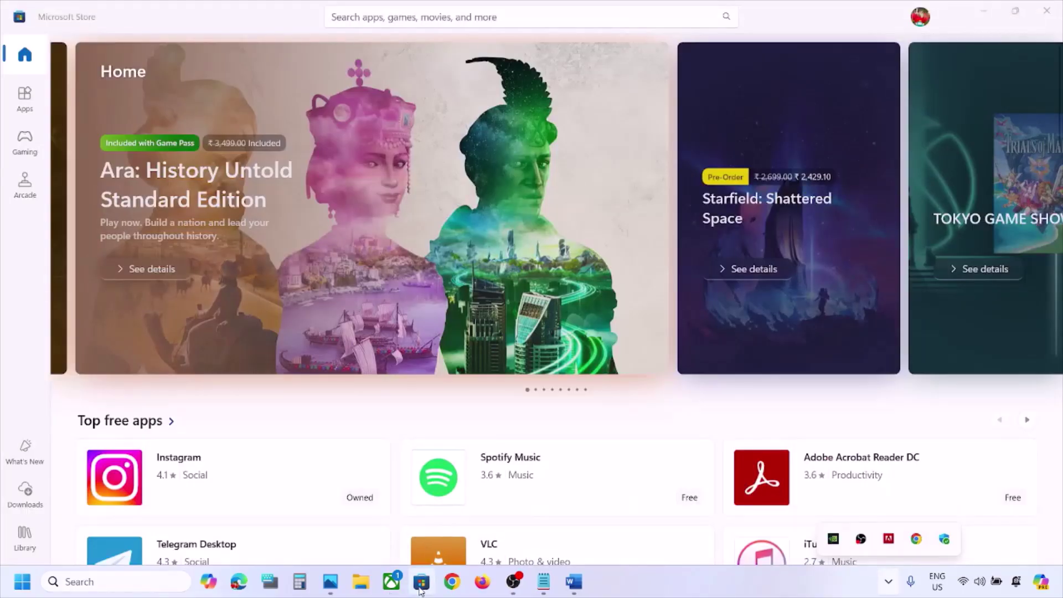
Sign out of Microsoft Store and back in with the second account using its PIN, then relaunch Xbox
{"action": "left_click", "coordinate": [421, 590]}
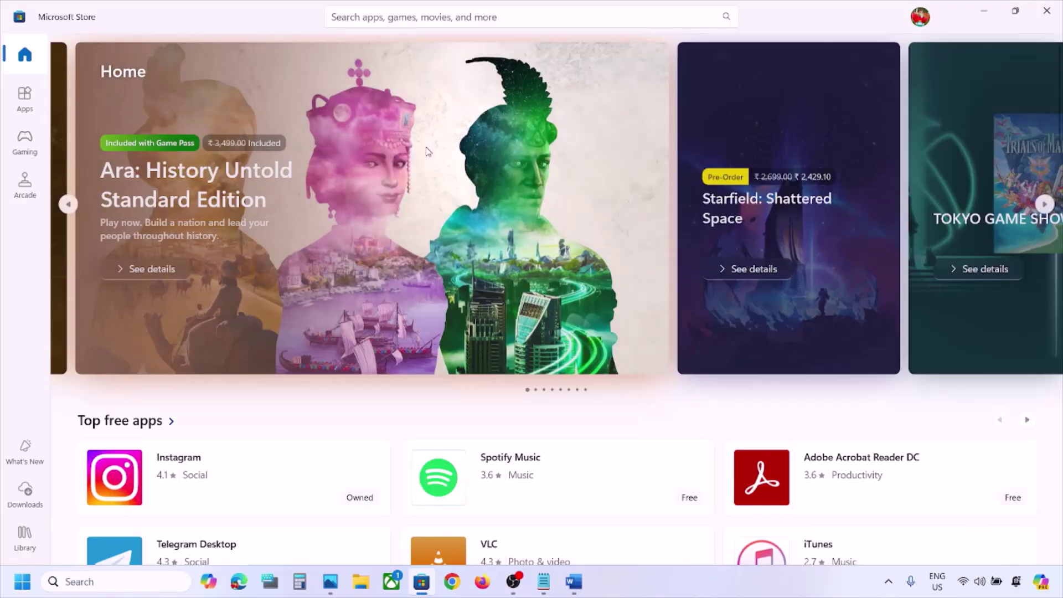
{"action": "left_click", "coordinate": [919, 17]}
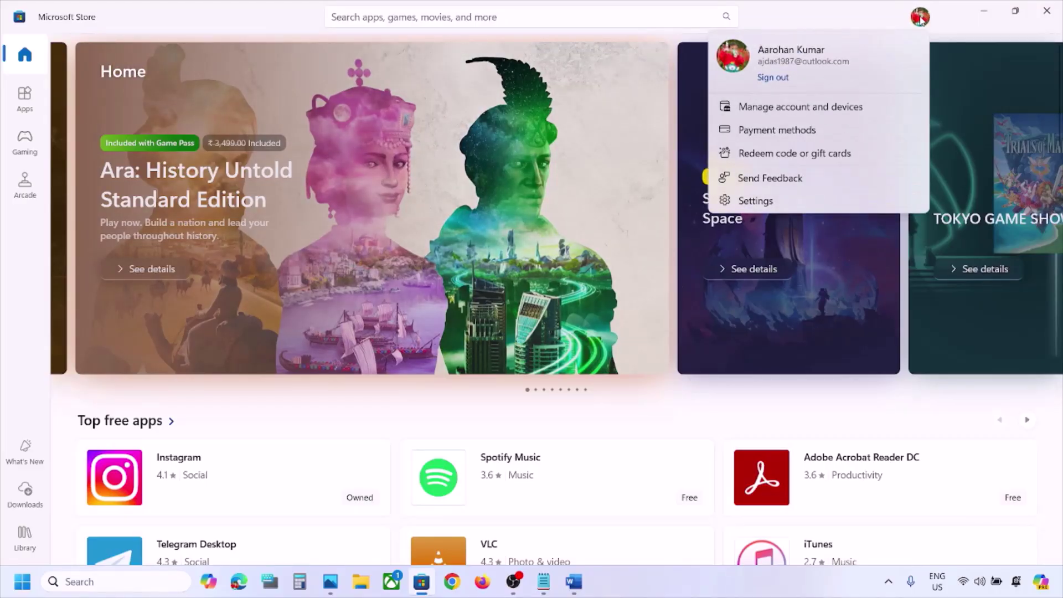
{"action": "left_click", "coordinate": [769, 78]}
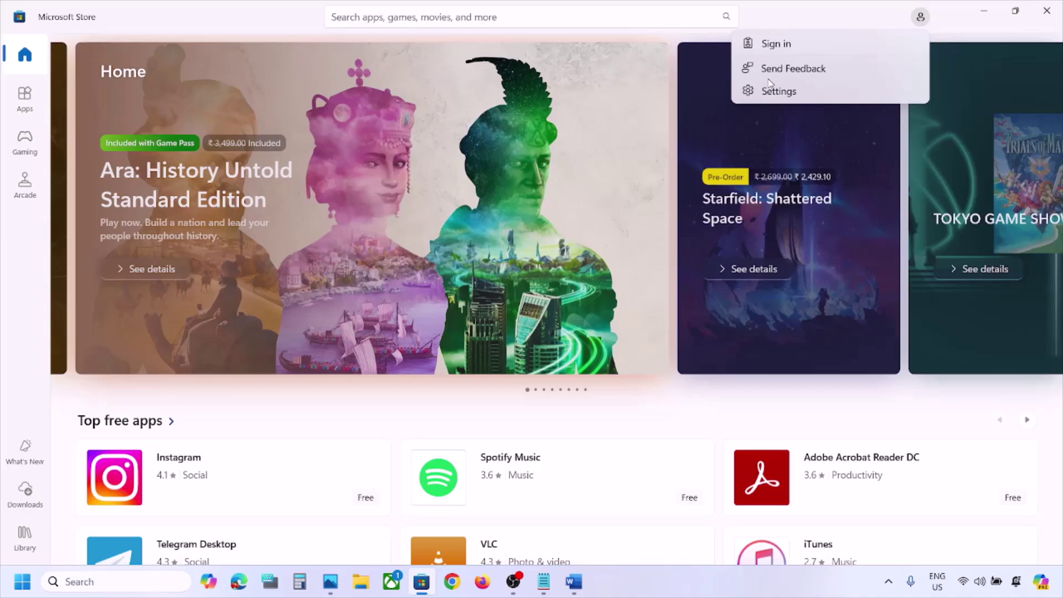
{"action": "left_click", "coordinate": [795, 45]}
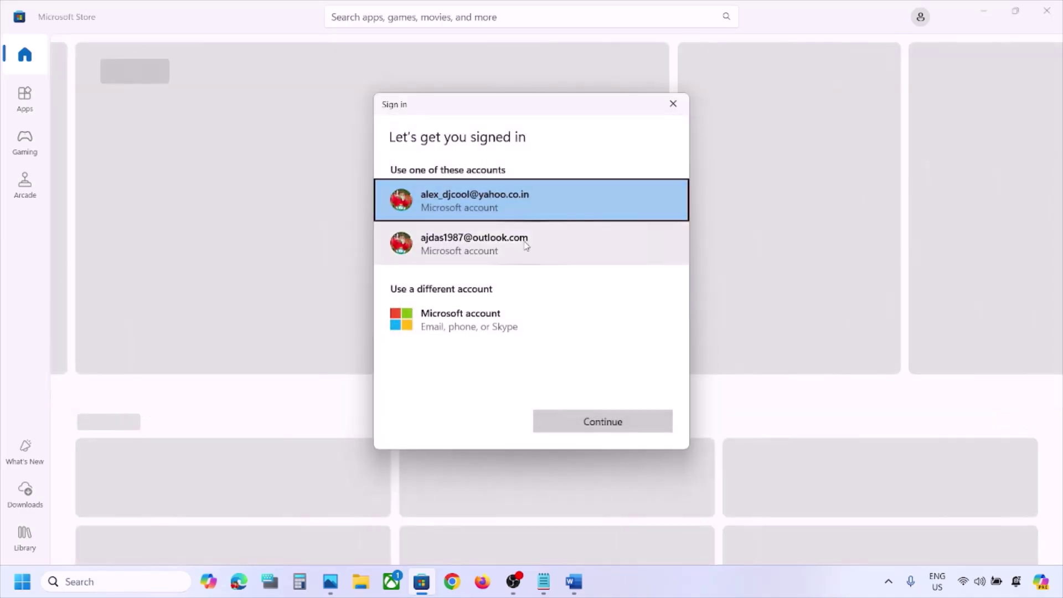
{"action": "left_click", "coordinate": [526, 246]}
{"action": "left_click", "coordinate": [609, 425]}
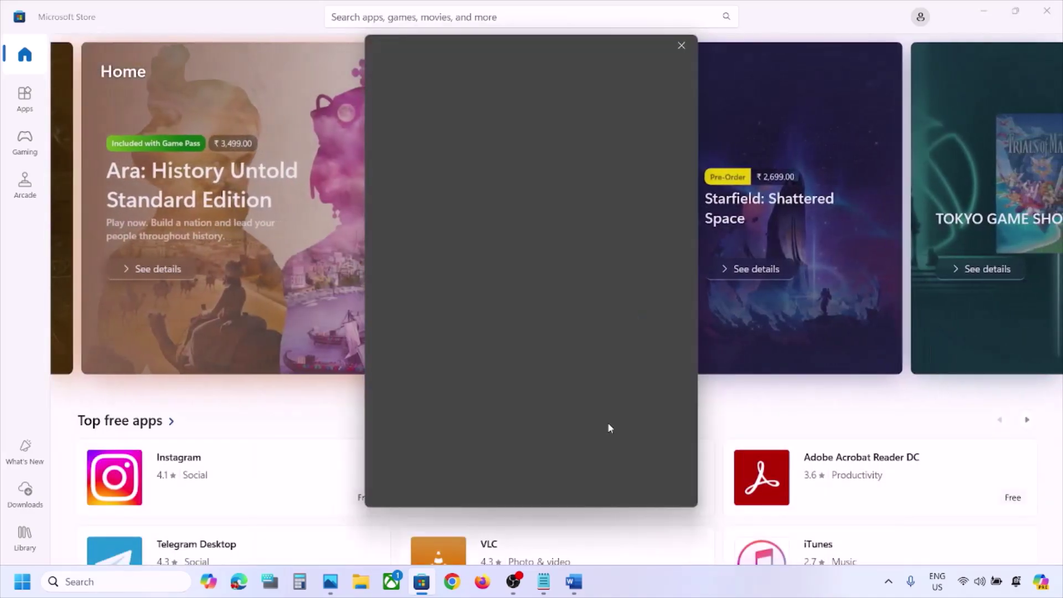
{"action": "type", "text": "••"}
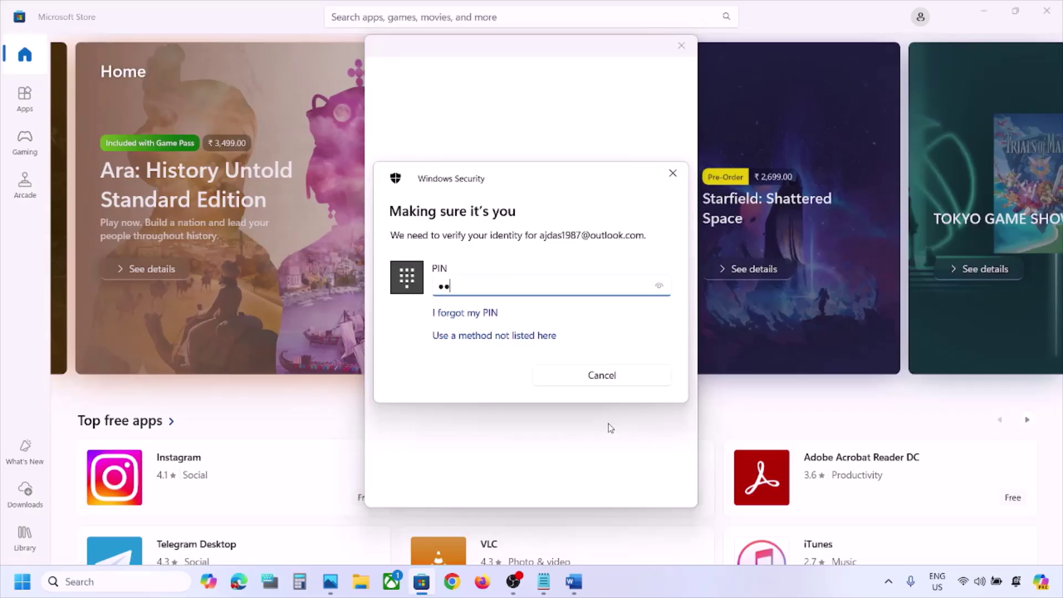
{"action": "type", "text": "••"}
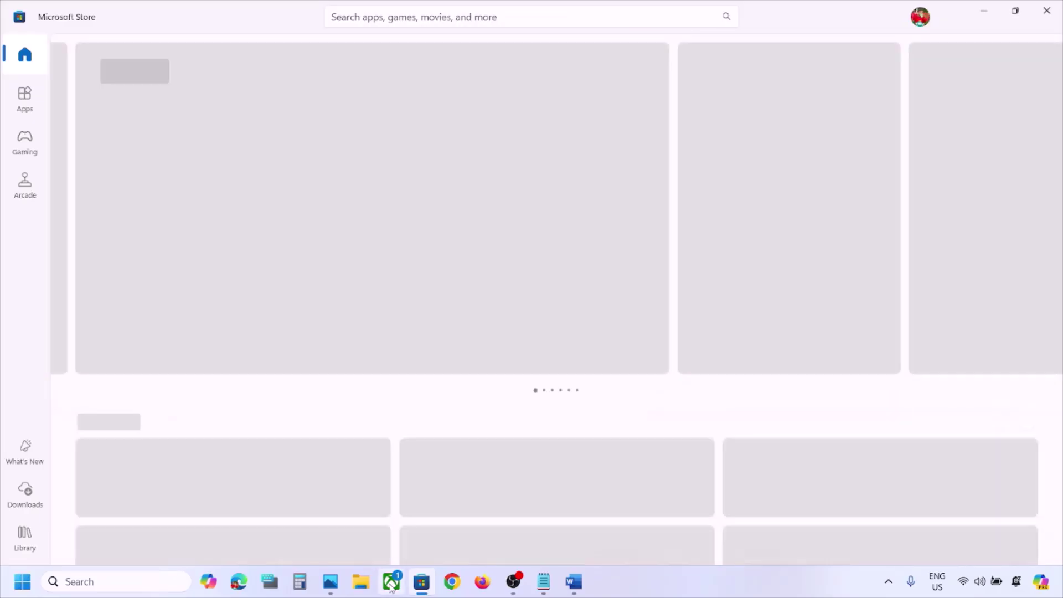
{"action": "left_click", "coordinate": [391, 582]}
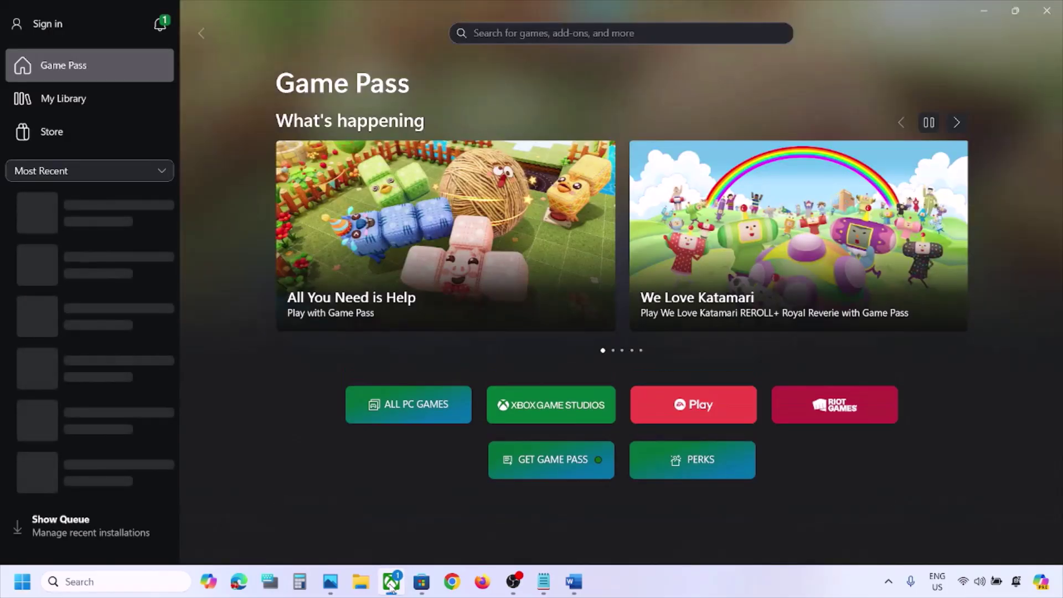
Start Xbox sign-in and choose the same account used in the Store
{"action": "left_click", "coordinate": [45, 25]}
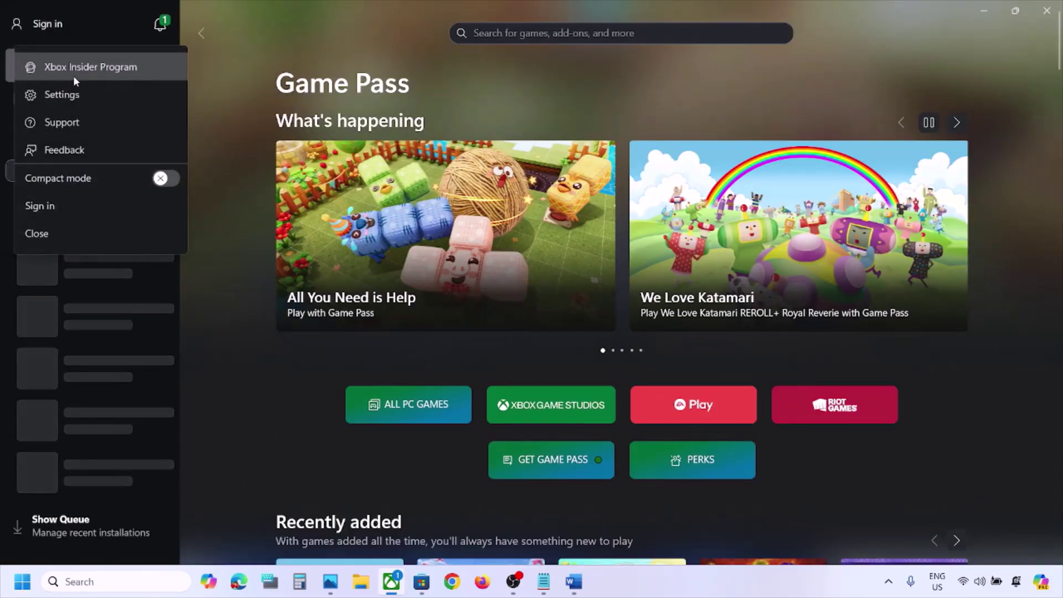
{"action": "left_click", "coordinate": [58, 211]}
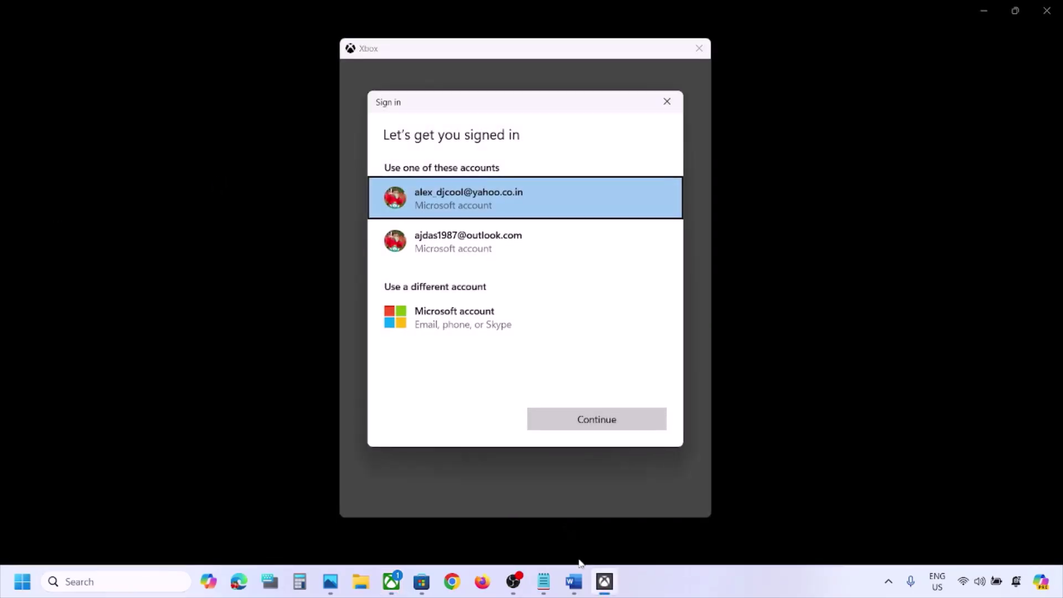
{"action": "left_click", "coordinate": [574, 581]}
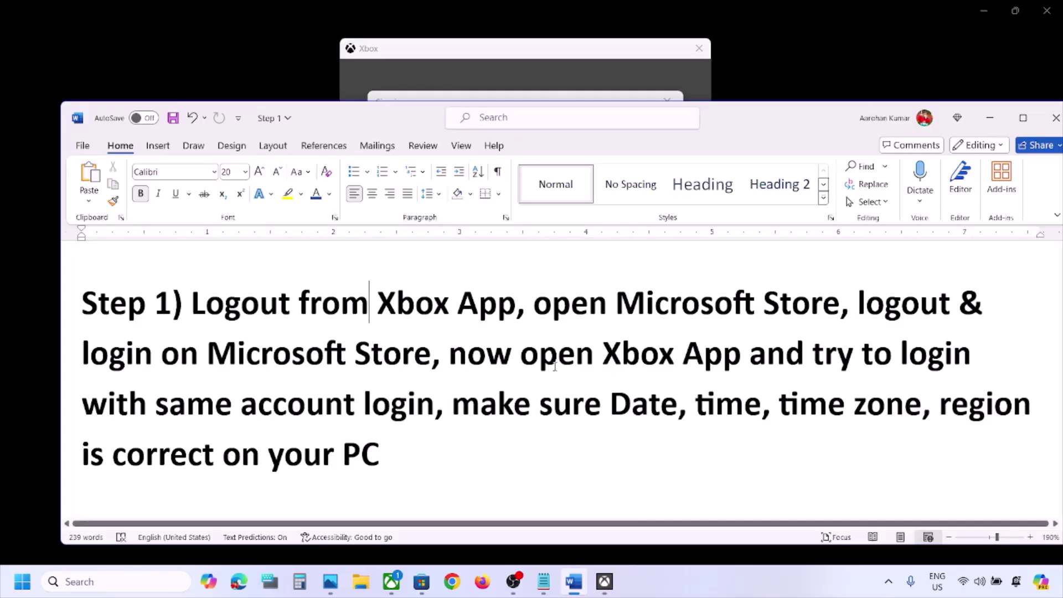
{"action": "left_click_drag", "start_coordinate": [107, 410], "coordinate": [434, 407]}
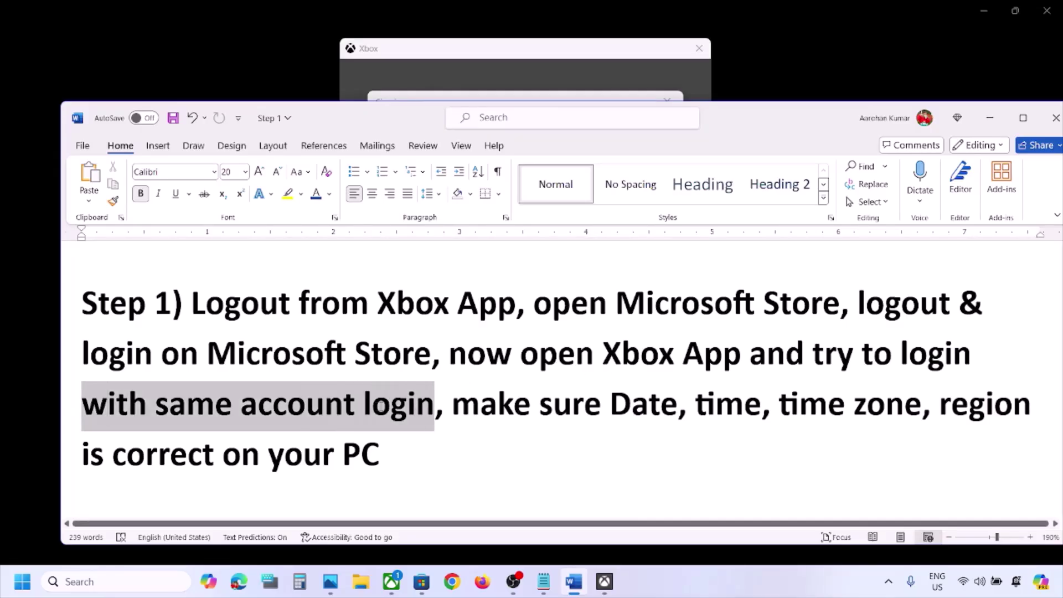
{"action": "left_click", "coordinate": [993, 120]}
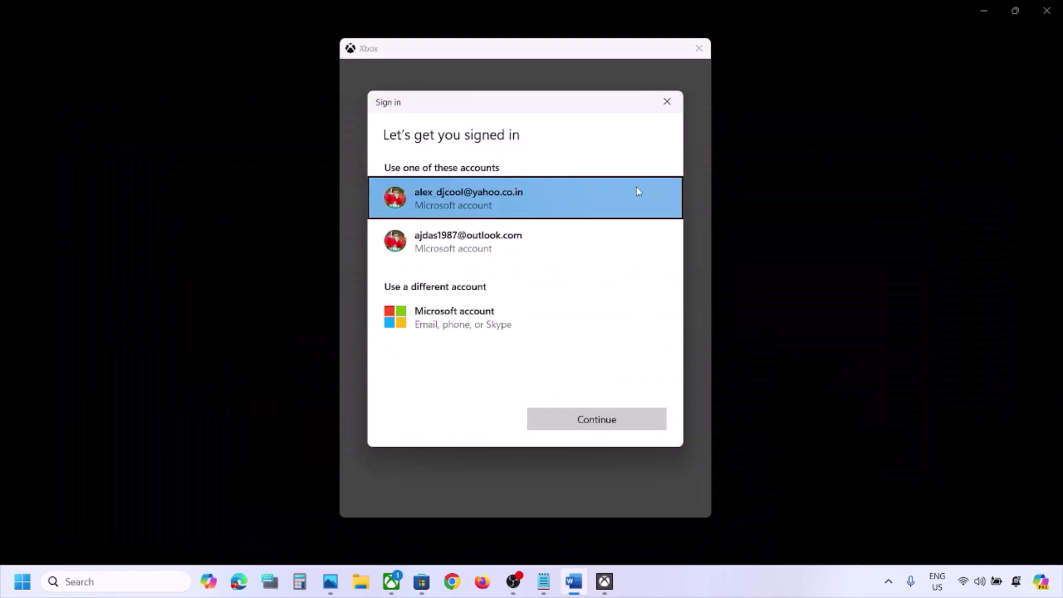
{"action": "left_click", "coordinate": [510, 242]}
{"action": "left_click", "coordinate": [622, 424]}
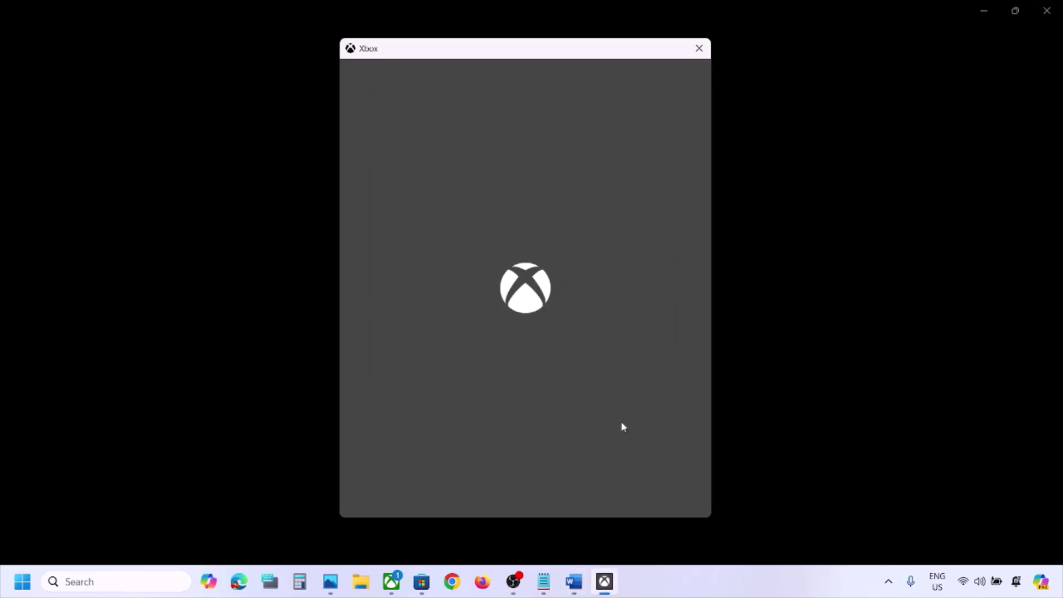
Note the date, time and region reminder and finish signing in with LET'S GO
{"action": "left_click", "coordinate": [573, 581]}
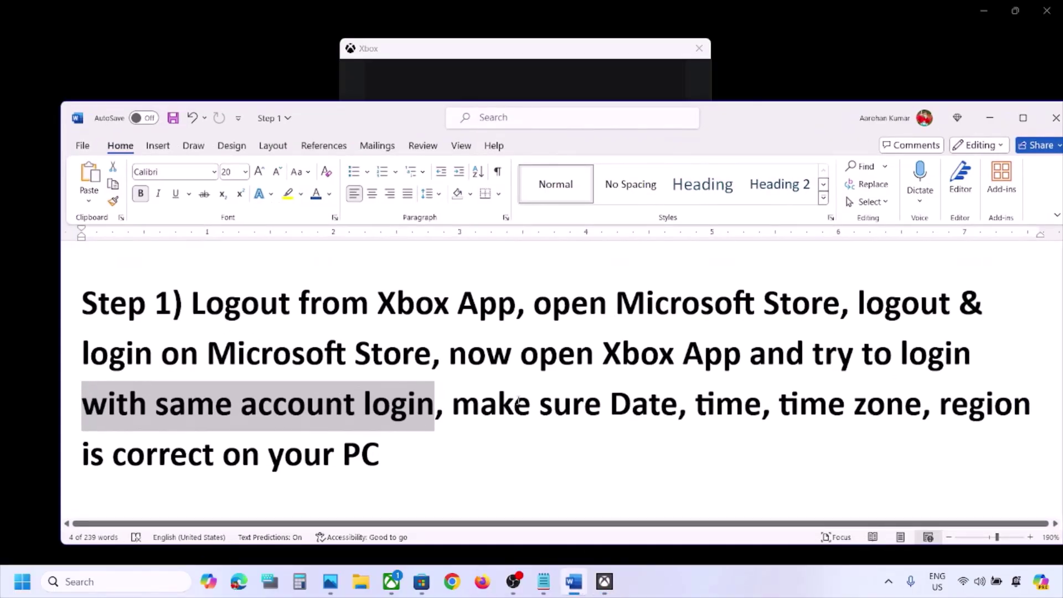
{"action": "left_click_drag", "start_coordinate": [461, 406], "coordinate": [381, 450]}
{"action": "left_click", "coordinate": [990, 118]}
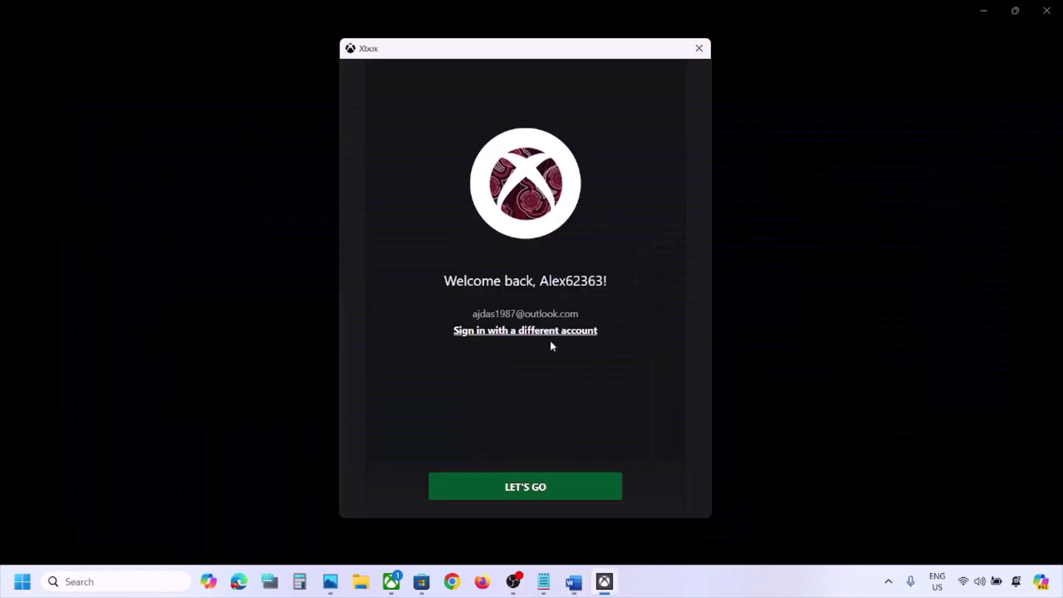
{"action": "left_click", "coordinate": [538, 494]}
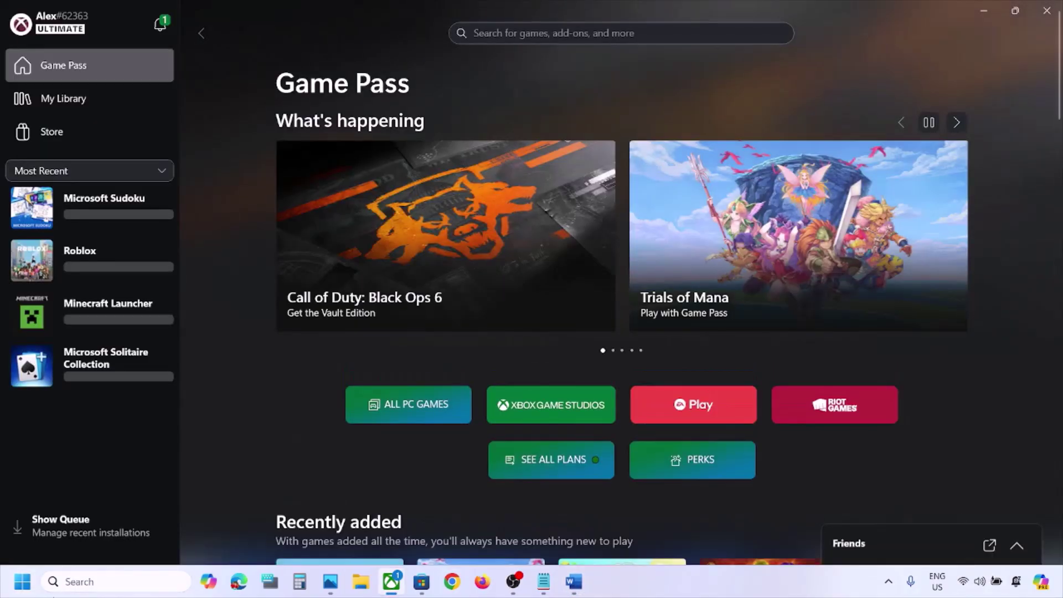
{"action": "left_click", "coordinate": [22, 581]}
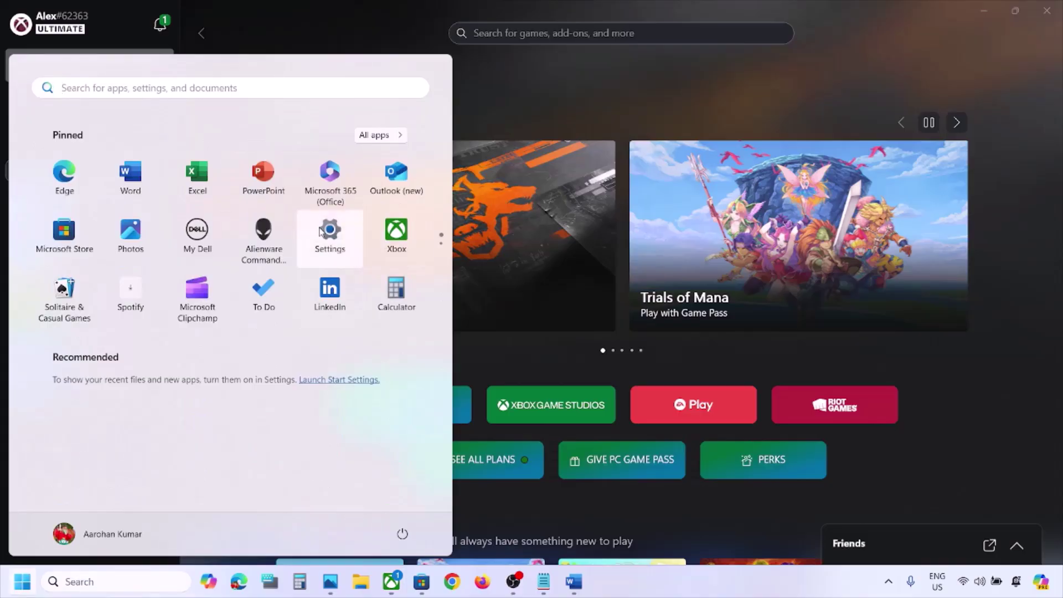
Sync the clock with the time server in Date & time settings, retrying once
{"action": "left_click", "coordinate": [321, 229]}
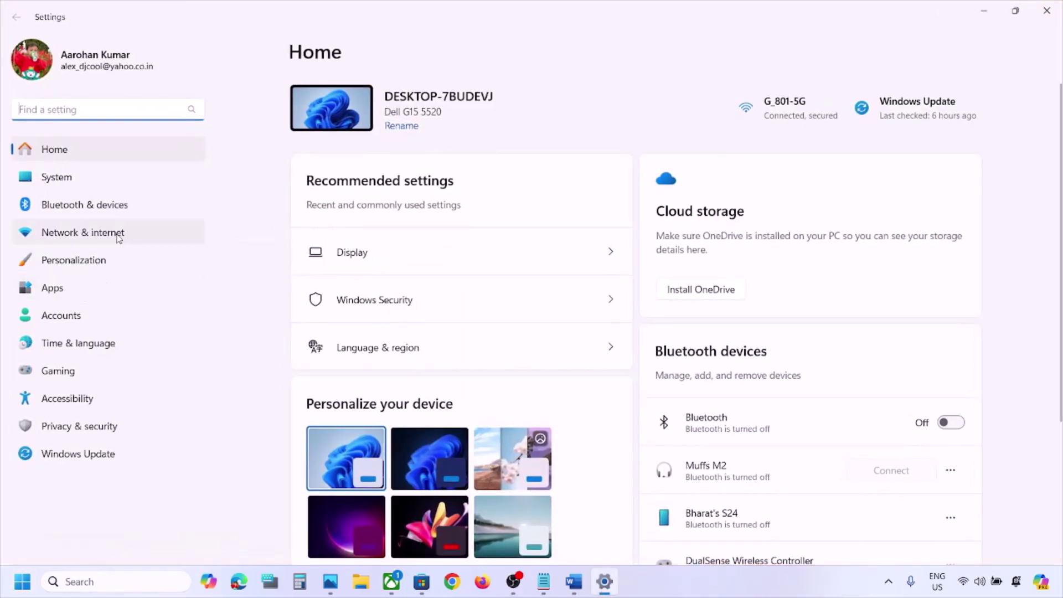
{"action": "left_click", "coordinate": [78, 344]}
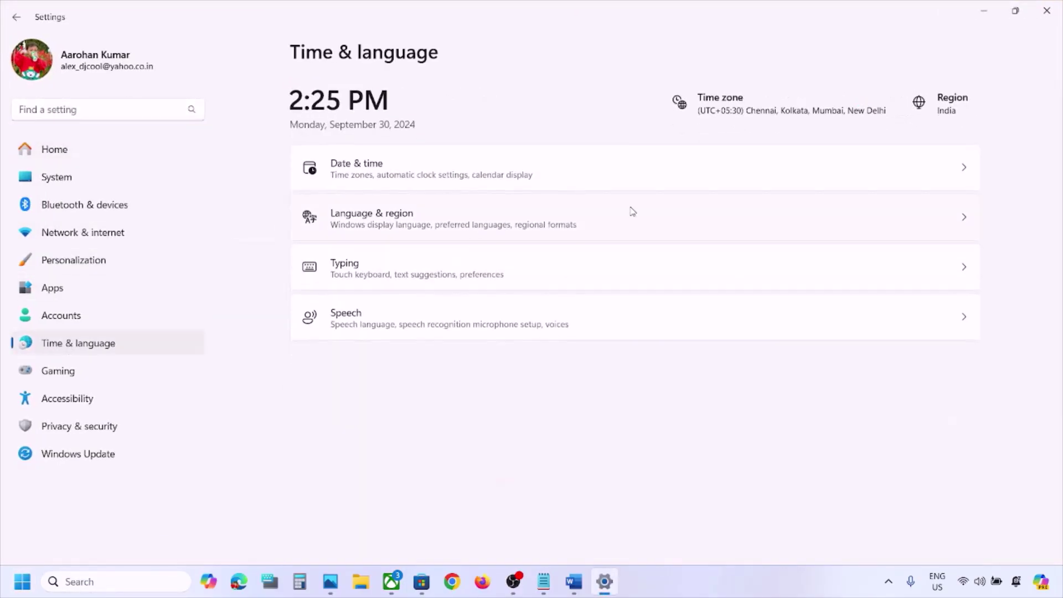
{"action": "left_click", "coordinate": [703, 162]}
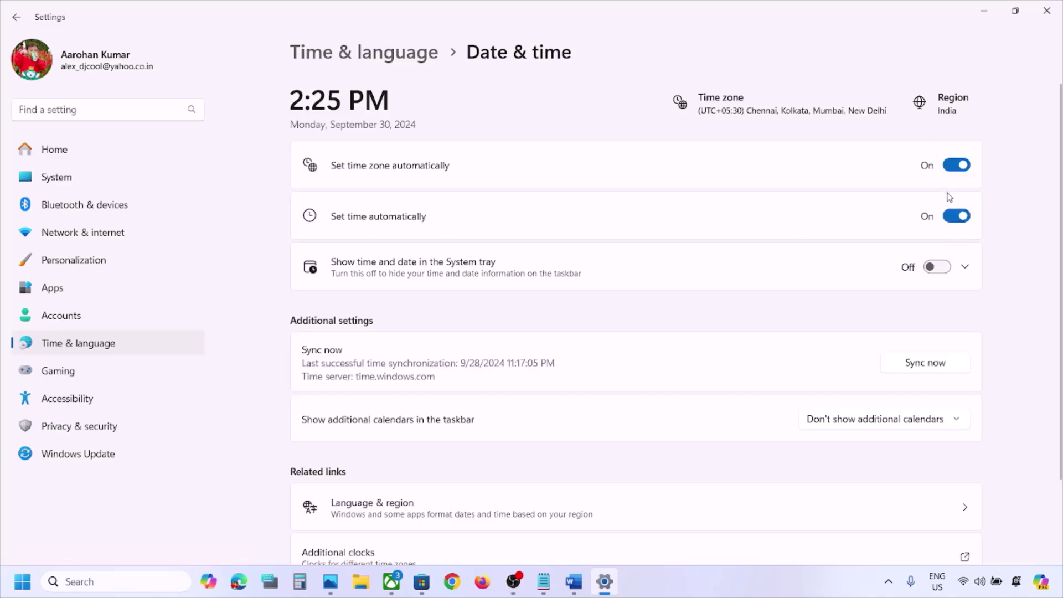
{"action": "scroll", "coordinate": [947, 211], "scroll_direction": "down", "scroll_amount": 3}
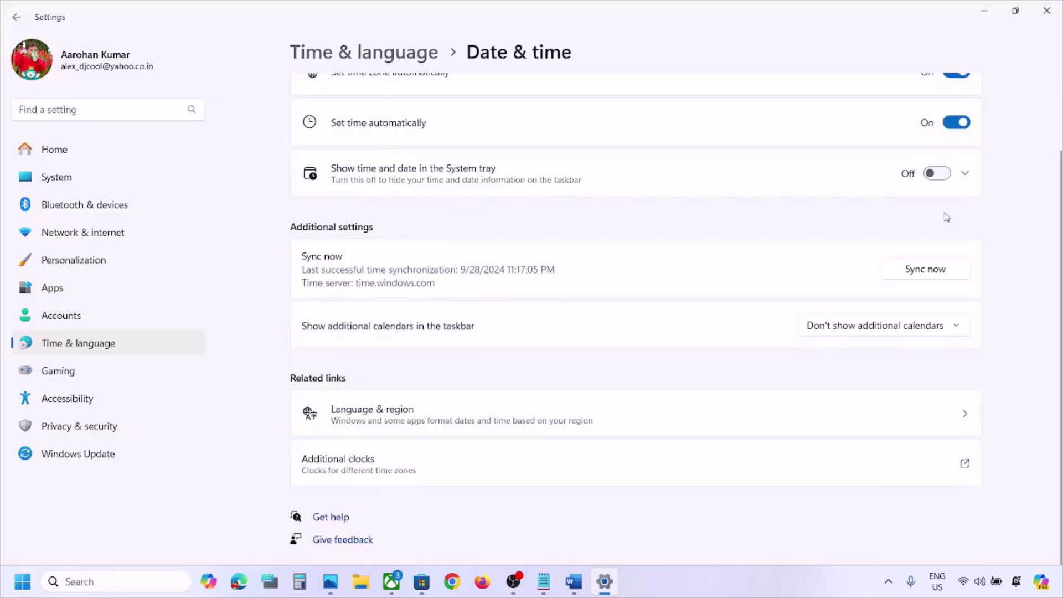
{"action": "left_click", "coordinate": [930, 274]}
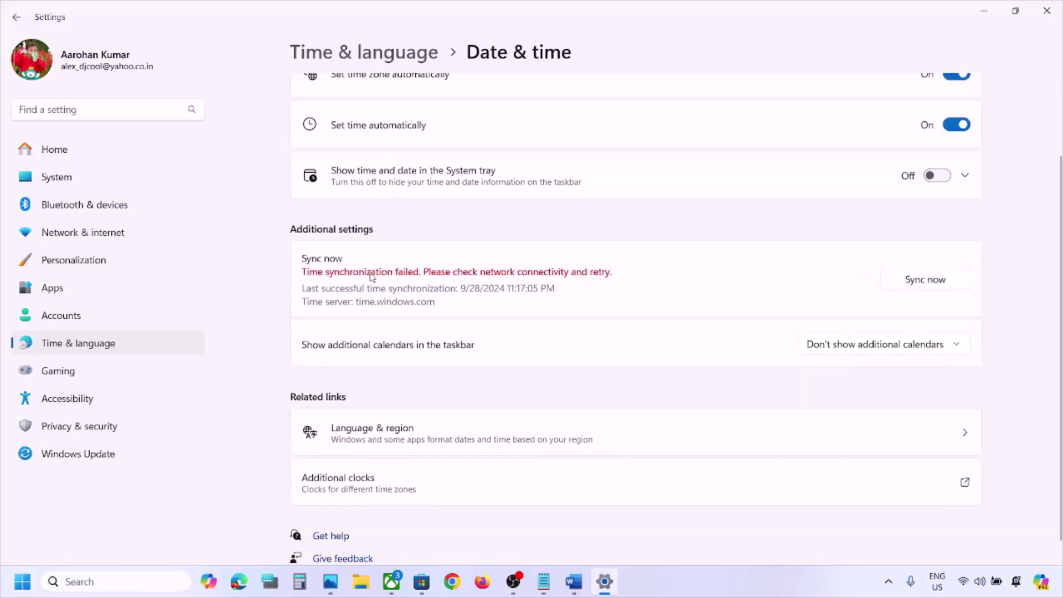
{"action": "left_click", "coordinate": [928, 285]}
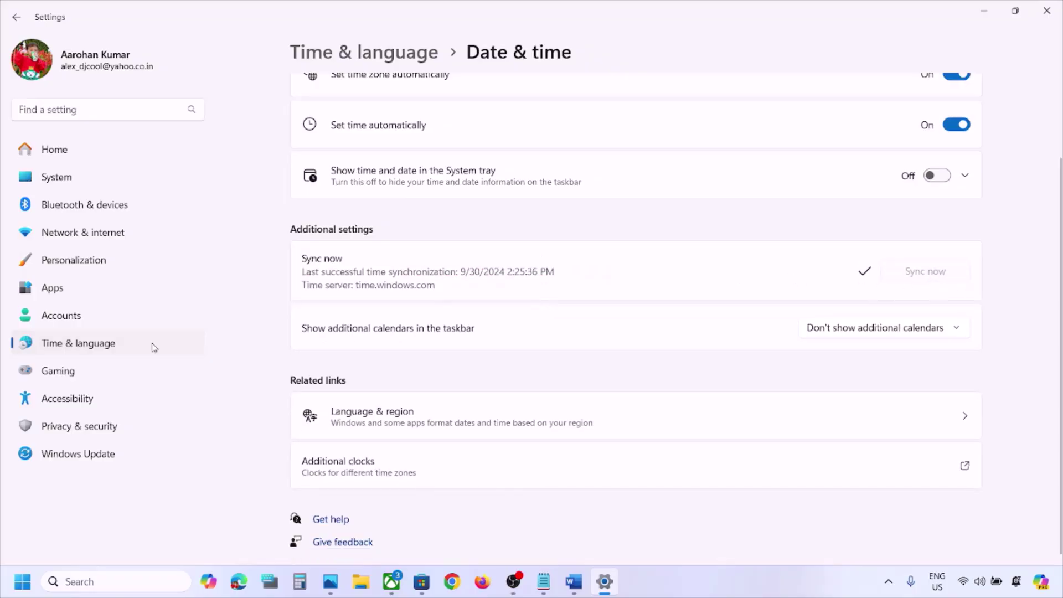
Keep India as the country or region in Language & region, then close Settings
{"action": "left_click", "coordinate": [114, 347]}
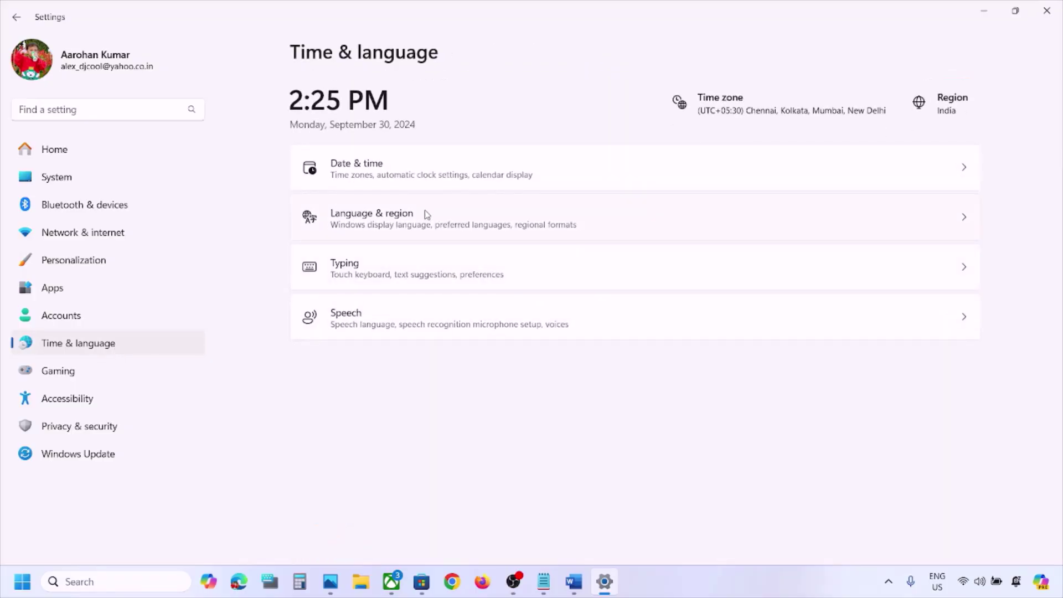
{"action": "left_click", "coordinate": [398, 234]}
{"action": "scroll", "coordinate": [766, 322], "scroll_direction": "down", "scroll_amount": 3}
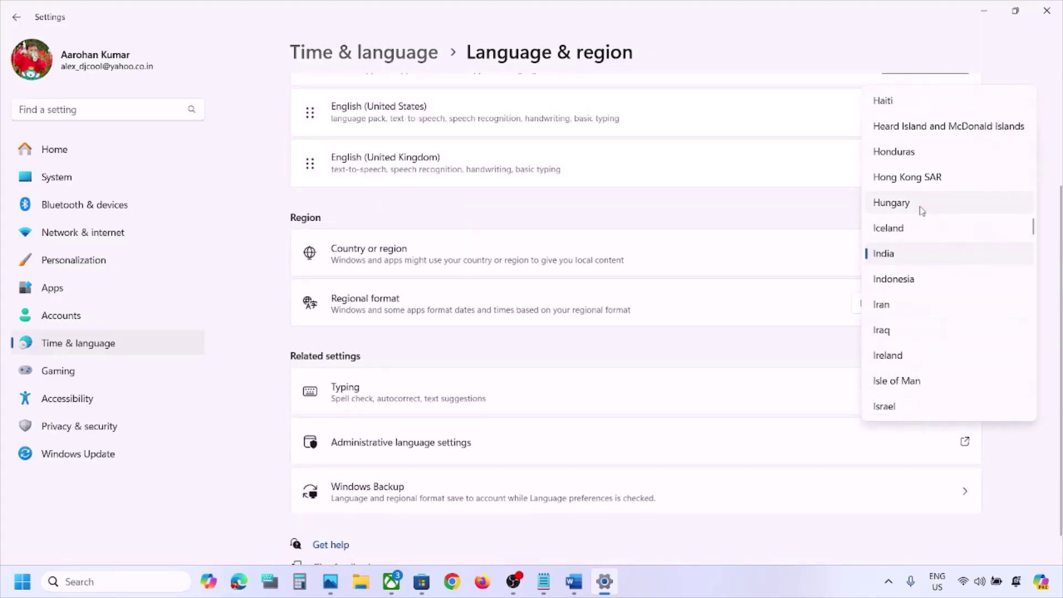
{"action": "left_click", "coordinate": [904, 254]}
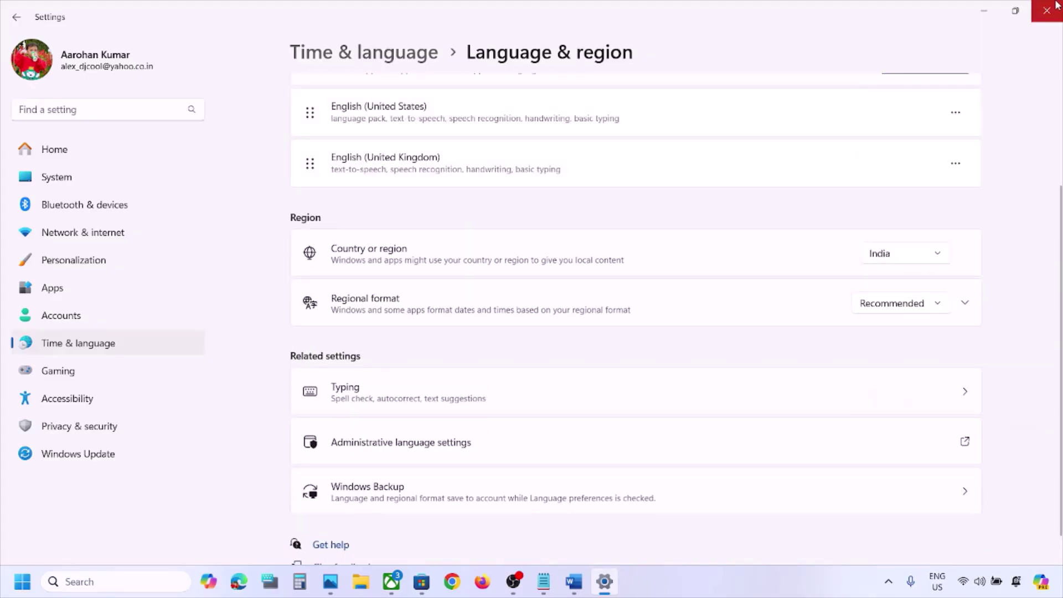
{"action": "left_click", "coordinate": [1045, 21]}
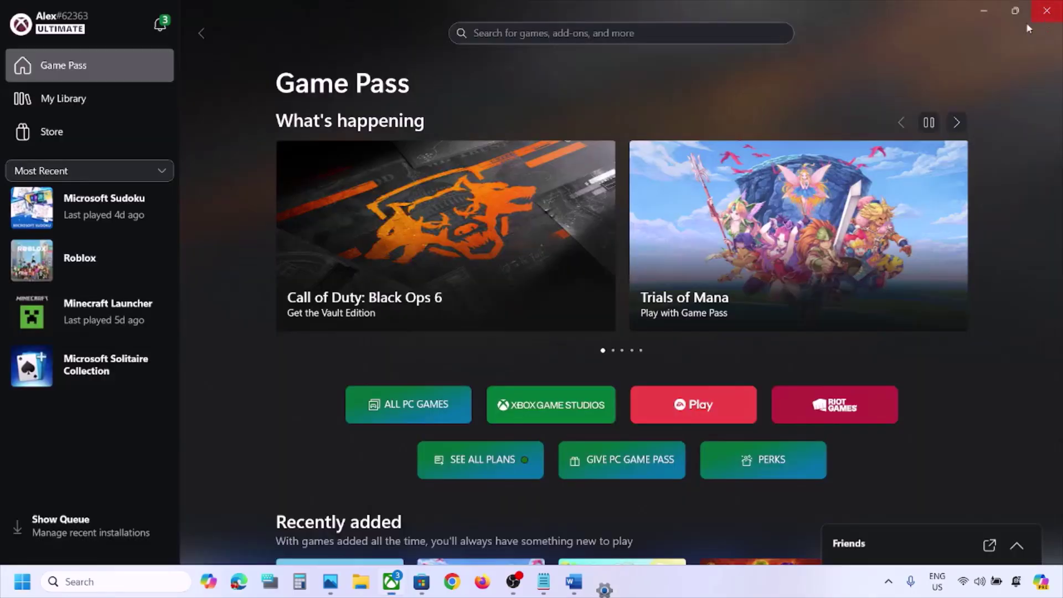
Read the Step 2 instruction in the Word notes
{"action": "left_click", "coordinate": [572, 581]}
{"action": "scroll", "coordinate": [260, 400], "scroll_direction": "down", "scroll_amount": 4}
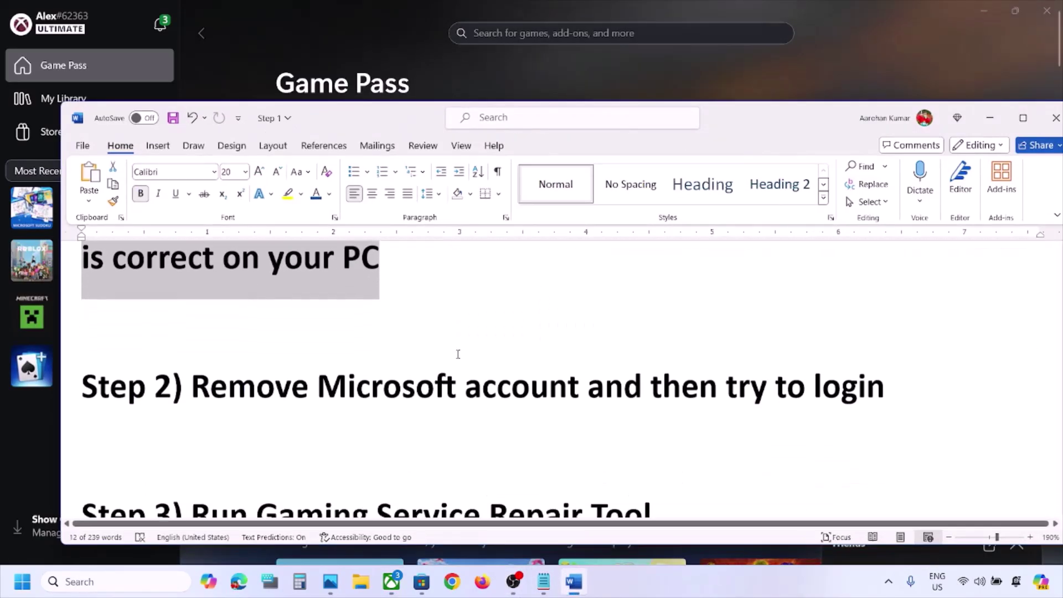
{"action": "left_click_drag", "start_coordinate": [254, 400], "coordinate": [808, 390]}
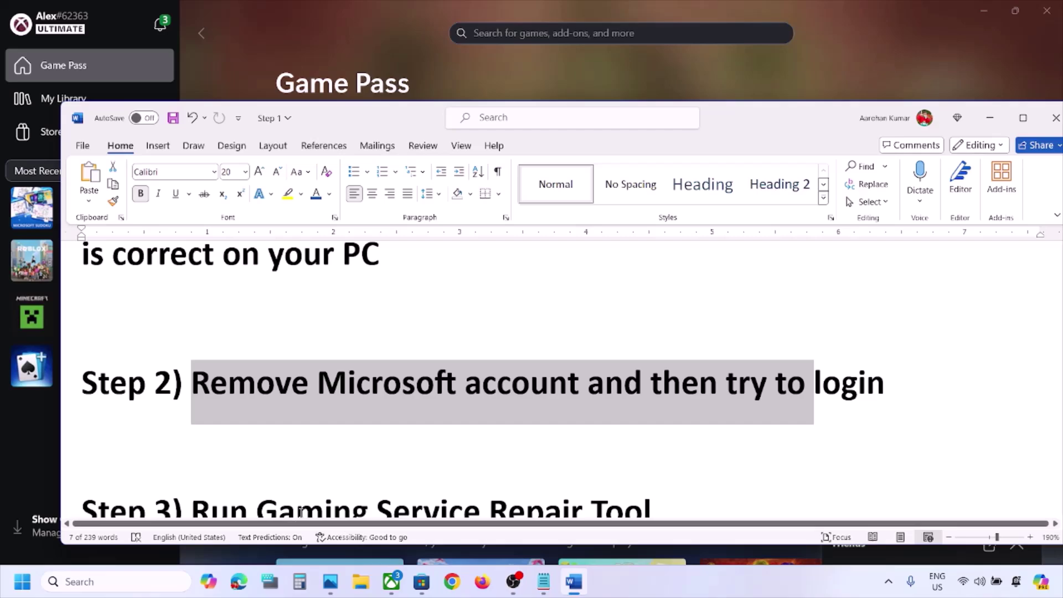
Remove the second Microsoft account under Accounts > Email & accounts and close Settings
{"action": "key", "text": "super+i"}
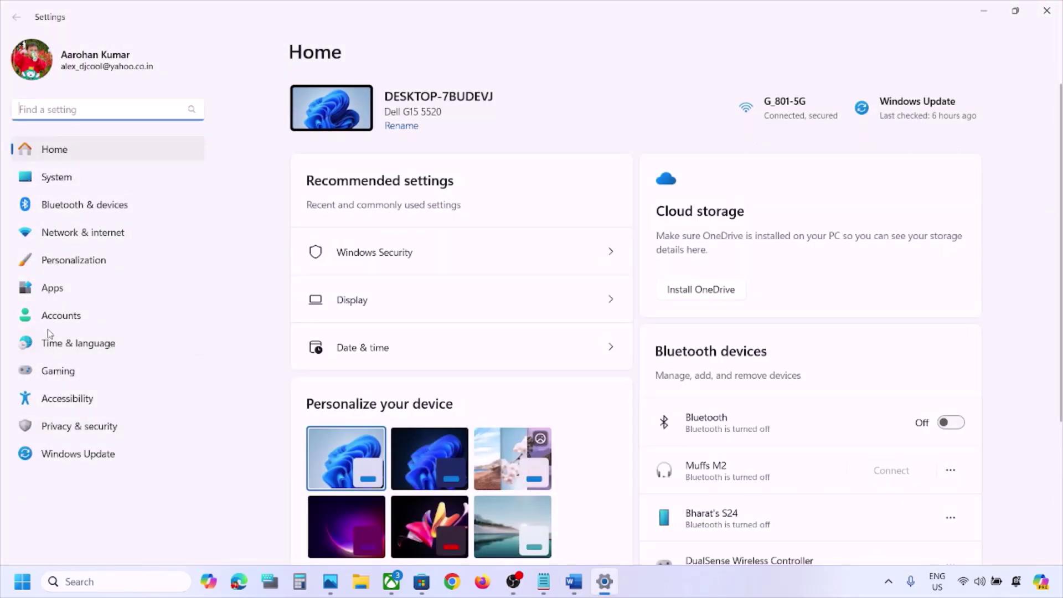
{"action": "left_click", "coordinate": [51, 322]}
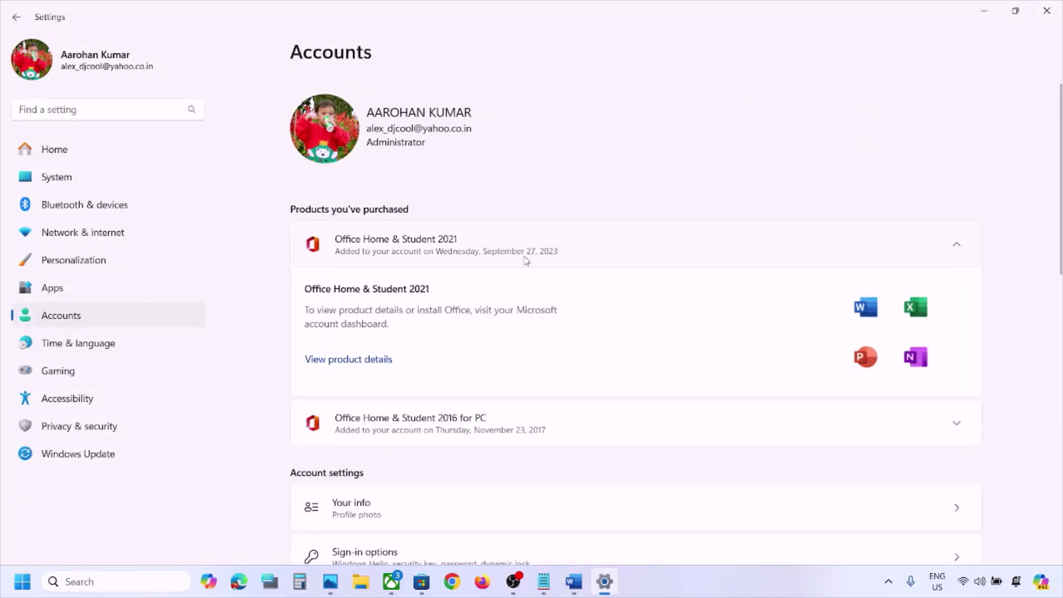
{"action": "scroll", "coordinate": [526, 260], "scroll_direction": "down", "scroll_amount": 7}
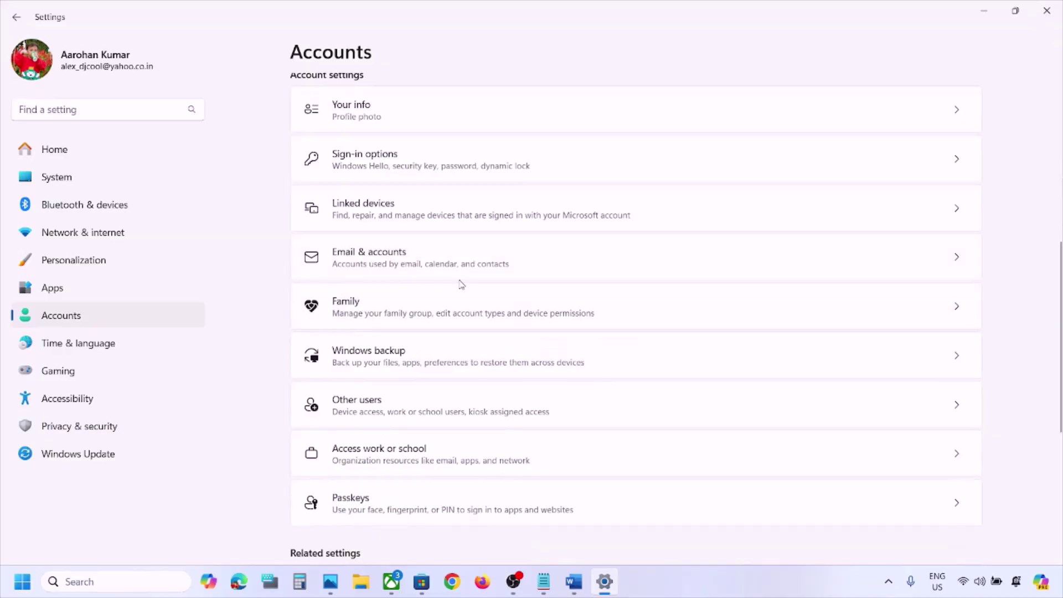
{"action": "left_click", "coordinate": [400, 266]}
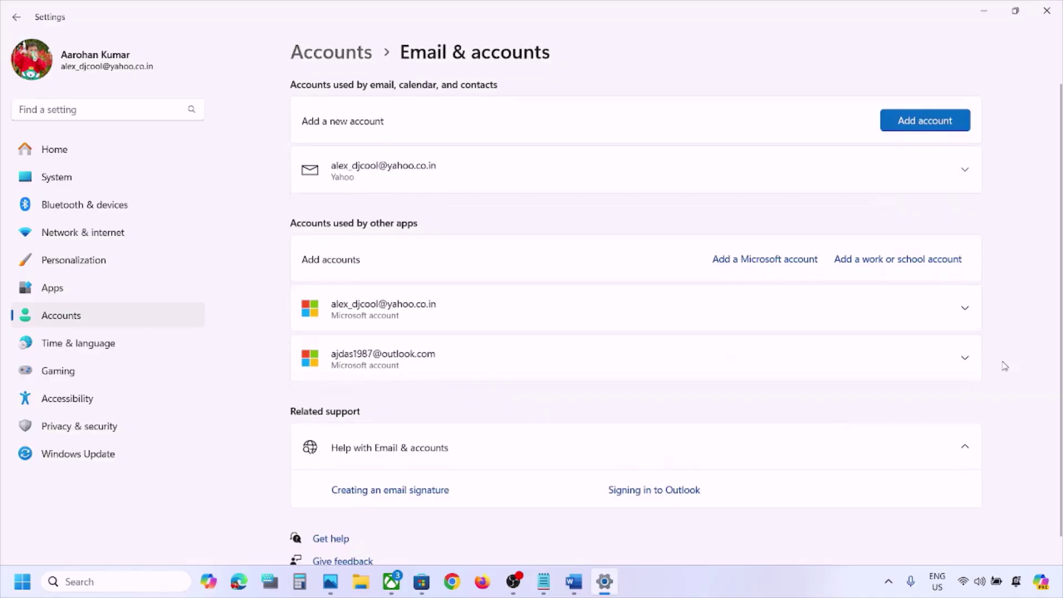
{"action": "left_click", "coordinate": [965, 360]}
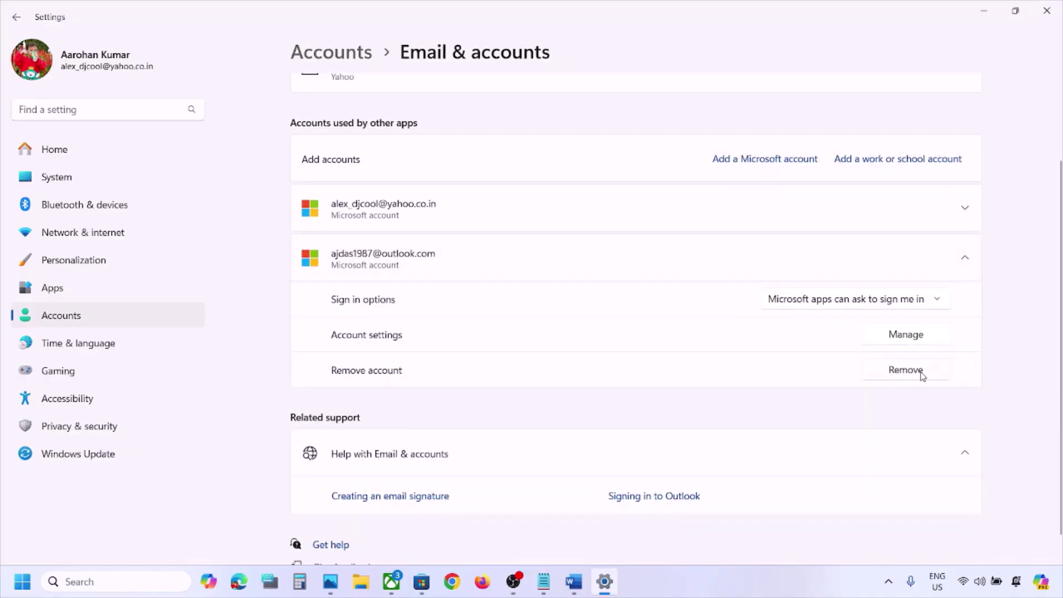
{"action": "left_click", "coordinate": [921, 375]}
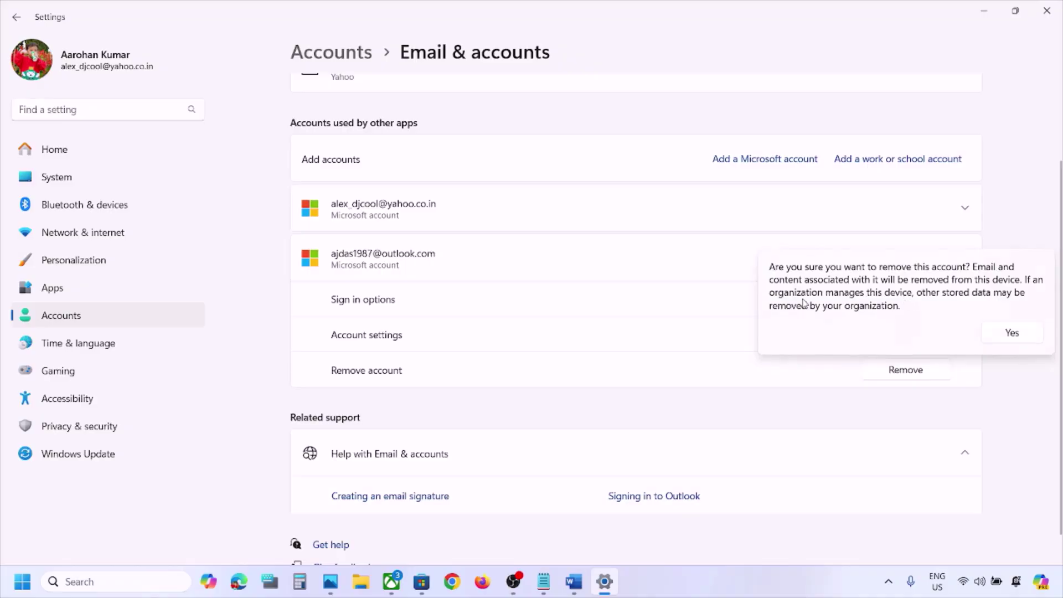
{"action": "left_click", "coordinate": [1030, 336]}
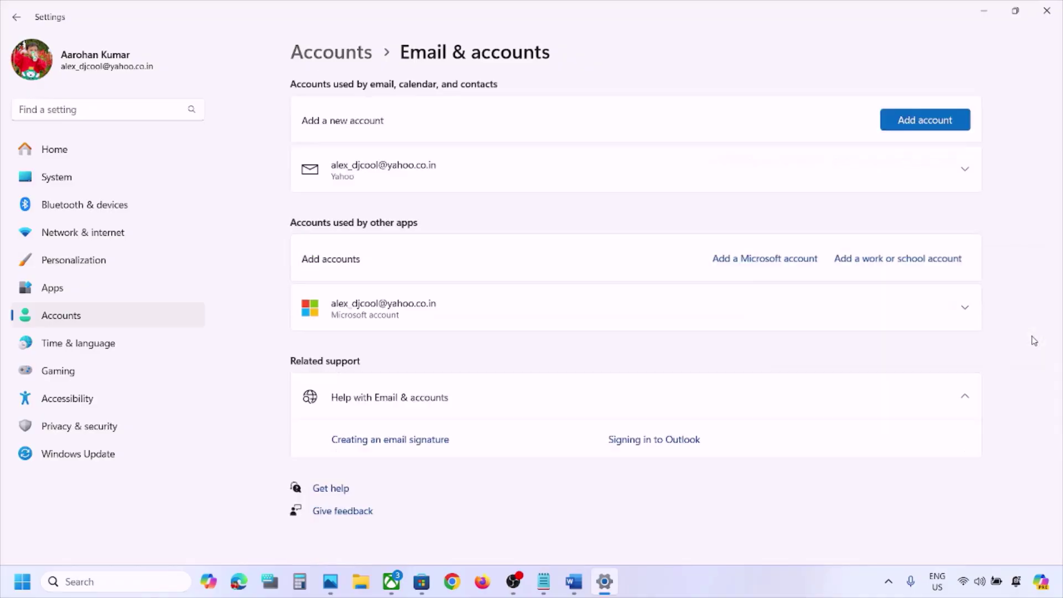
{"action": "left_click", "coordinate": [1045, 11]}
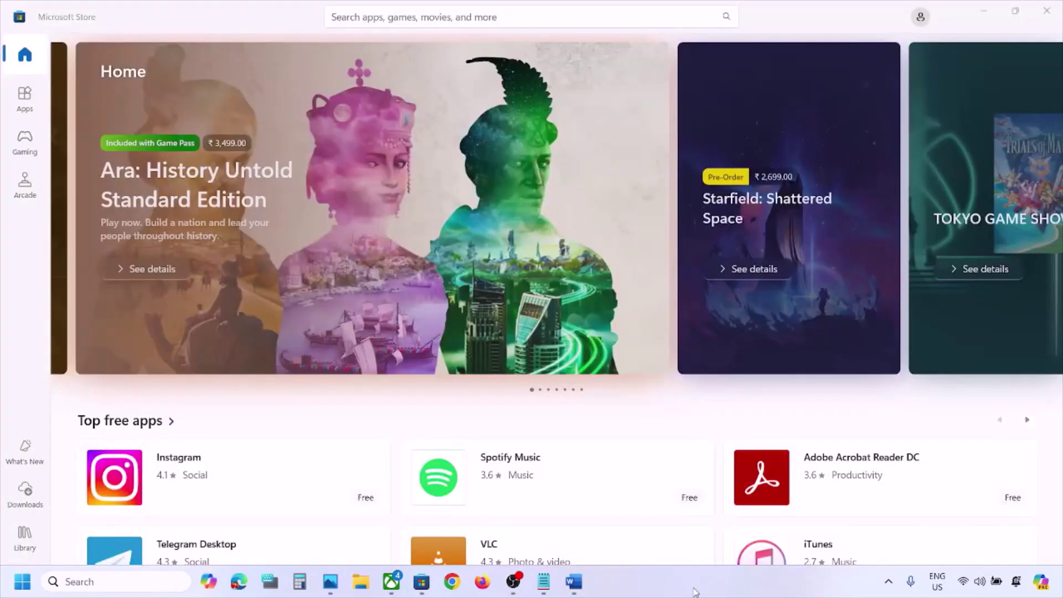
Sign in to Microsoft Store with a different Microsoft account, verifying with the Windows Hello PIN
{"action": "left_click", "coordinate": [425, 585]}
{"action": "left_click", "coordinate": [920, 18]}
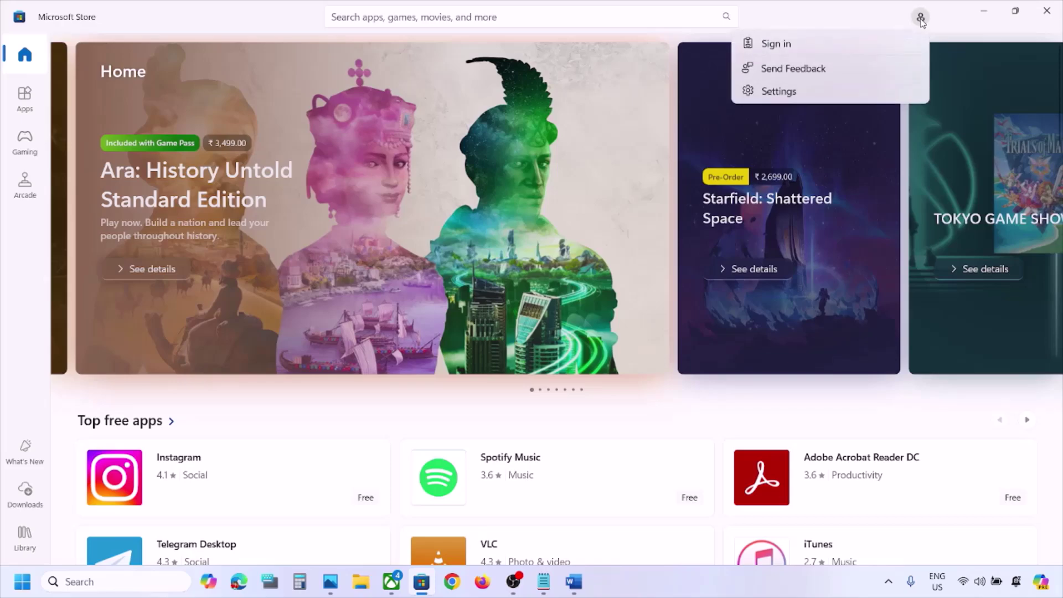
{"action": "left_click", "coordinate": [790, 48]}
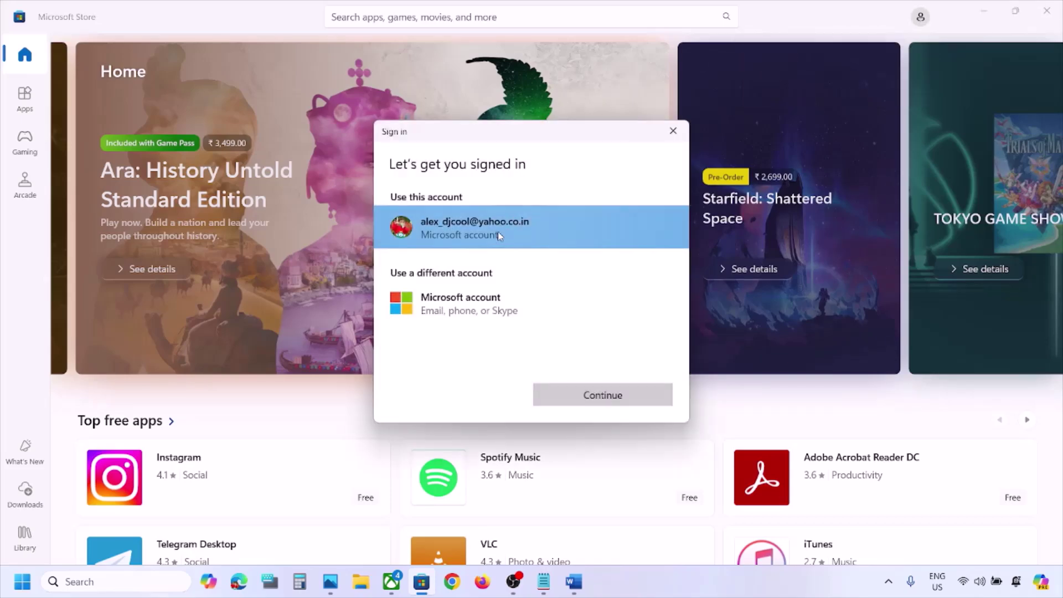
{"action": "left_click", "coordinate": [459, 303]}
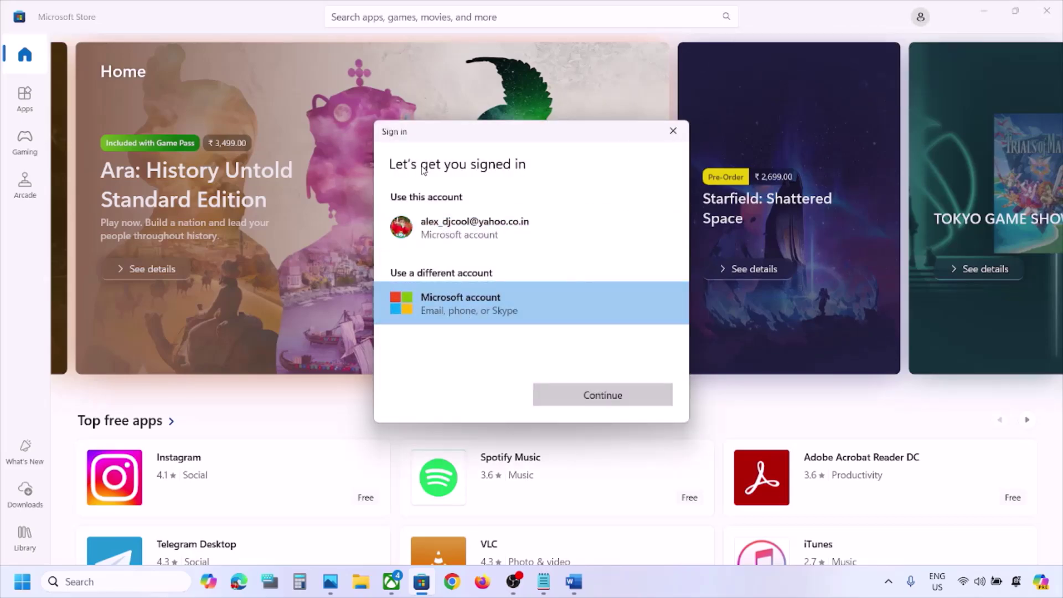
{"action": "left_click", "coordinate": [576, 394]}
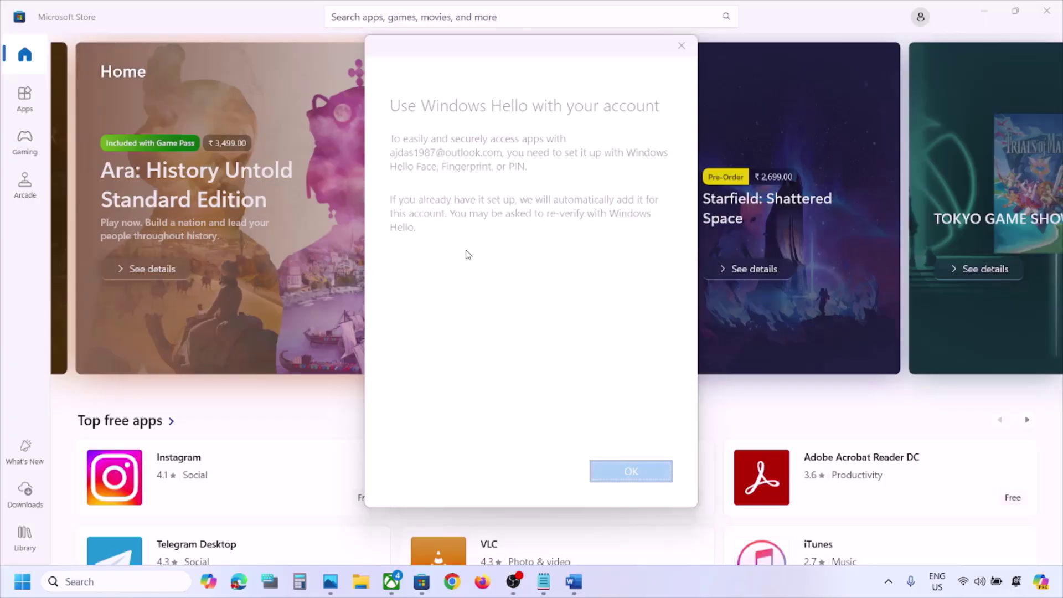
{"action": "left_click", "coordinate": [618, 471]}
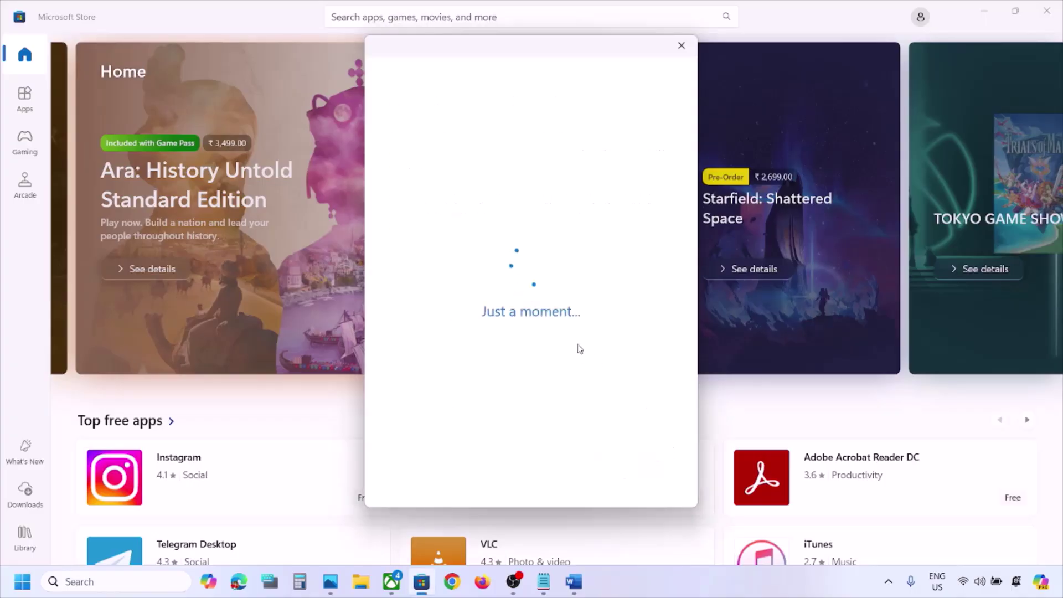
{"action": "type", "text": "12"}
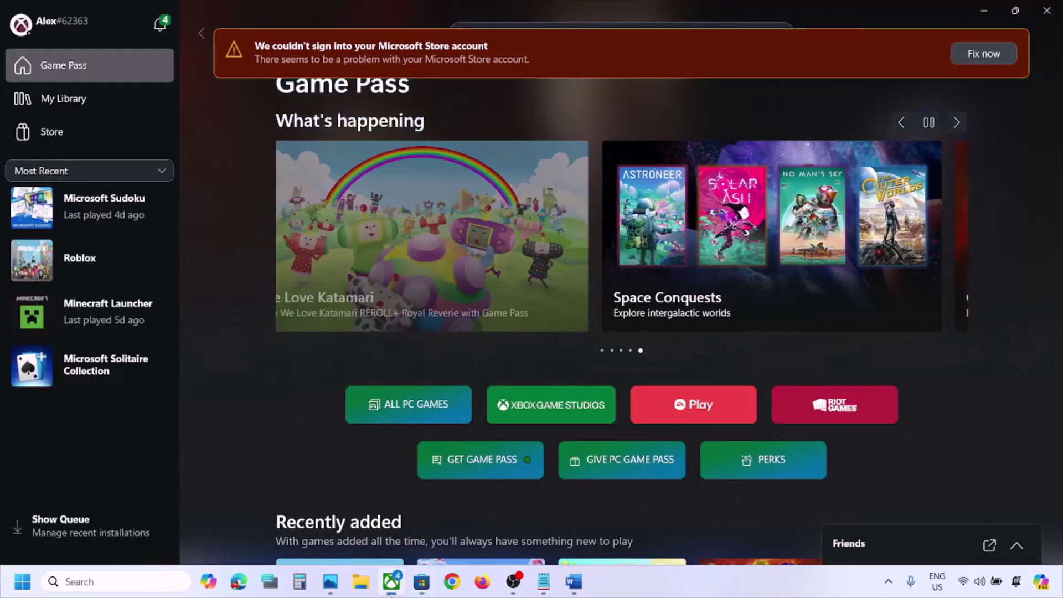
Sign out of the Xbox app and sign back in with the second Microsoft account
{"action": "left_click", "coordinate": [83, 21]}
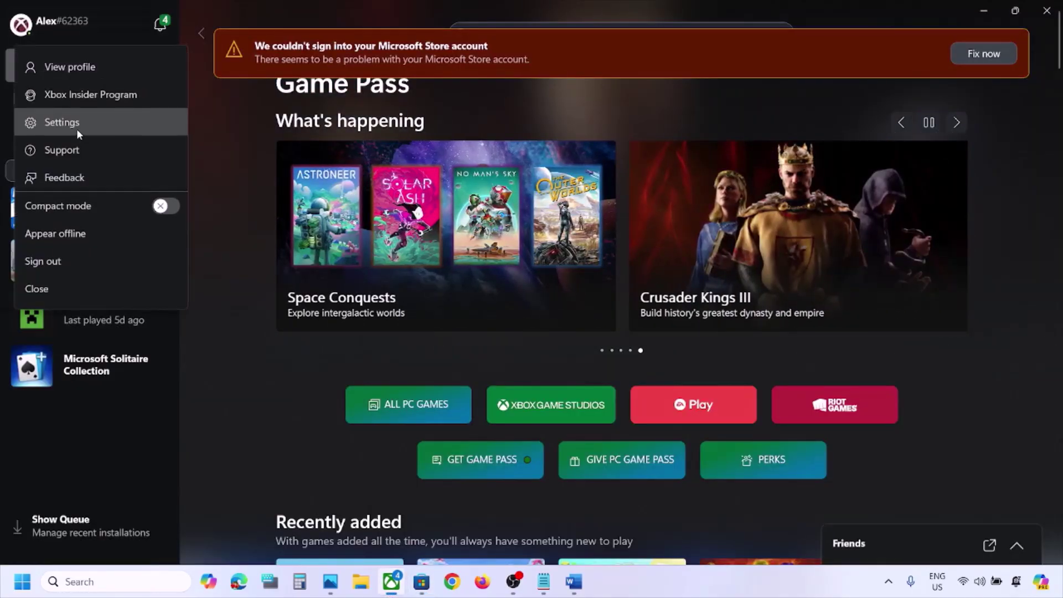
{"action": "left_click", "coordinate": [55, 264]}
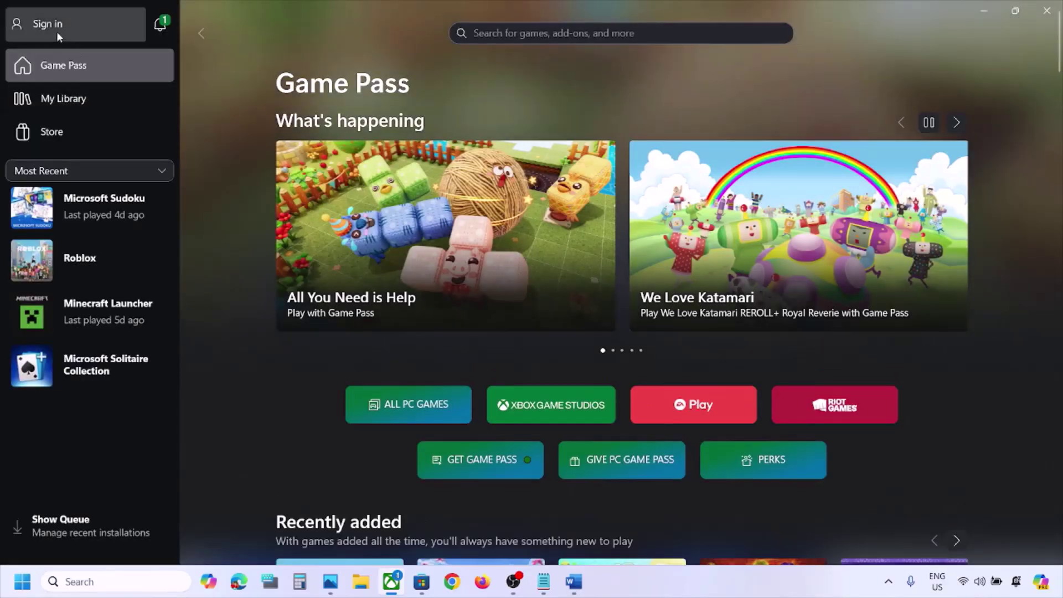
{"action": "left_click", "coordinate": [57, 31]}
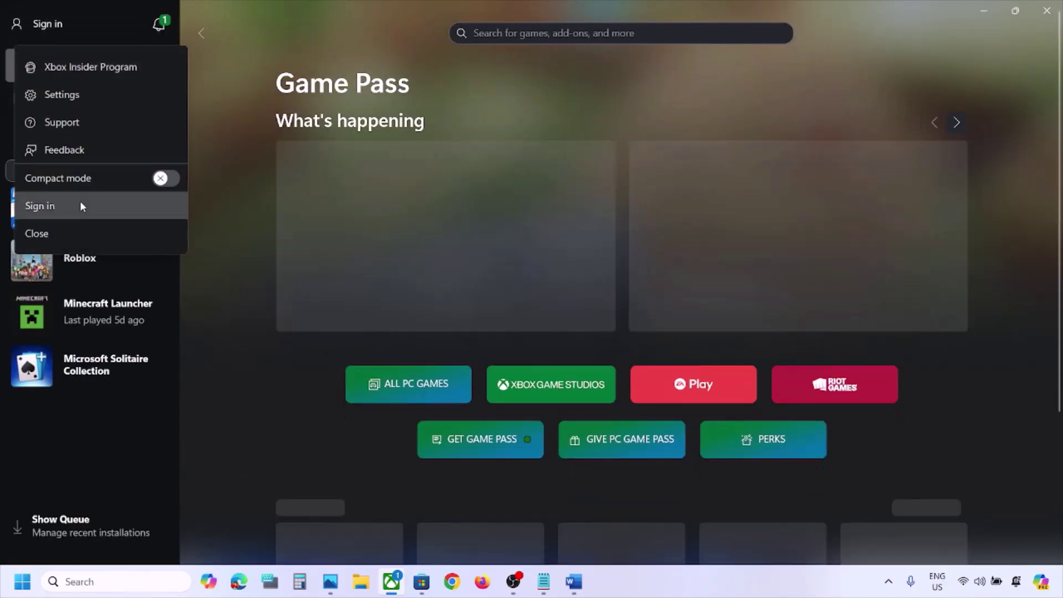
{"action": "left_click", "coordinate": [58, 202]}
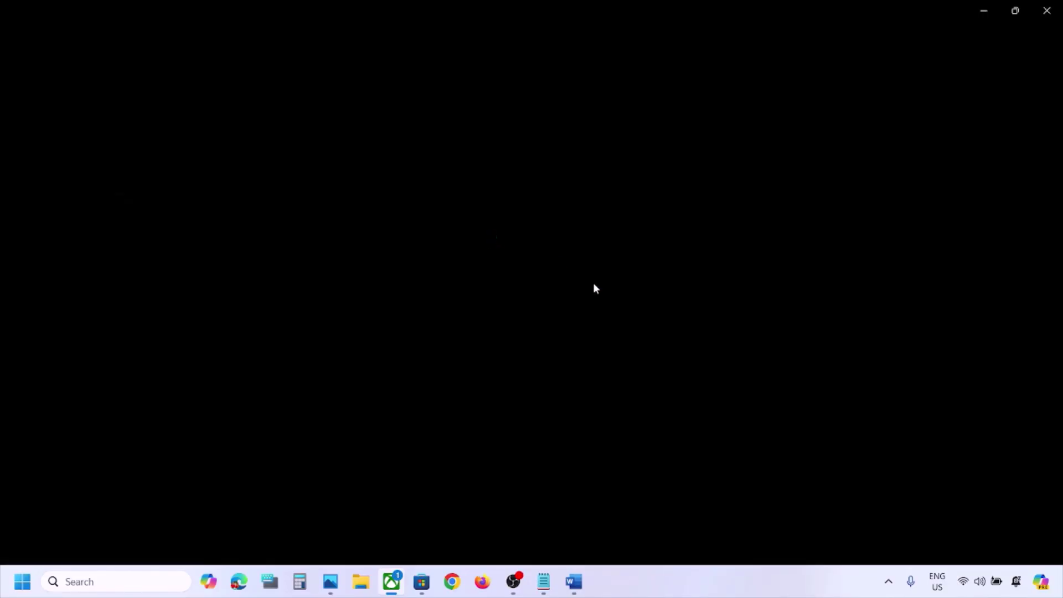
{"action": "left_click", "coordinate": [481, 243]}
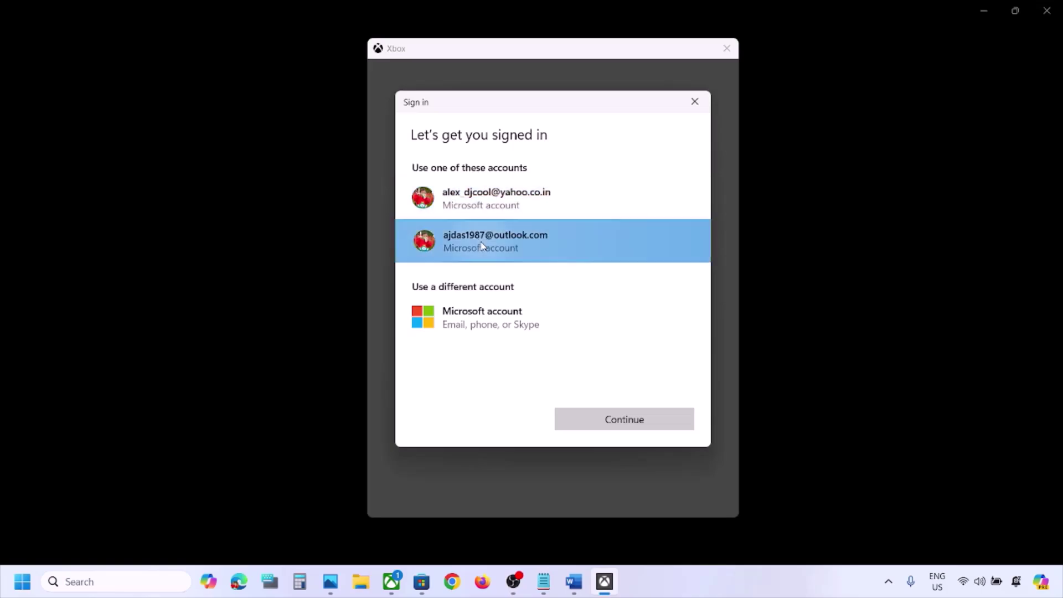
{"action": "left_click", "coordinate": [614, 420]}
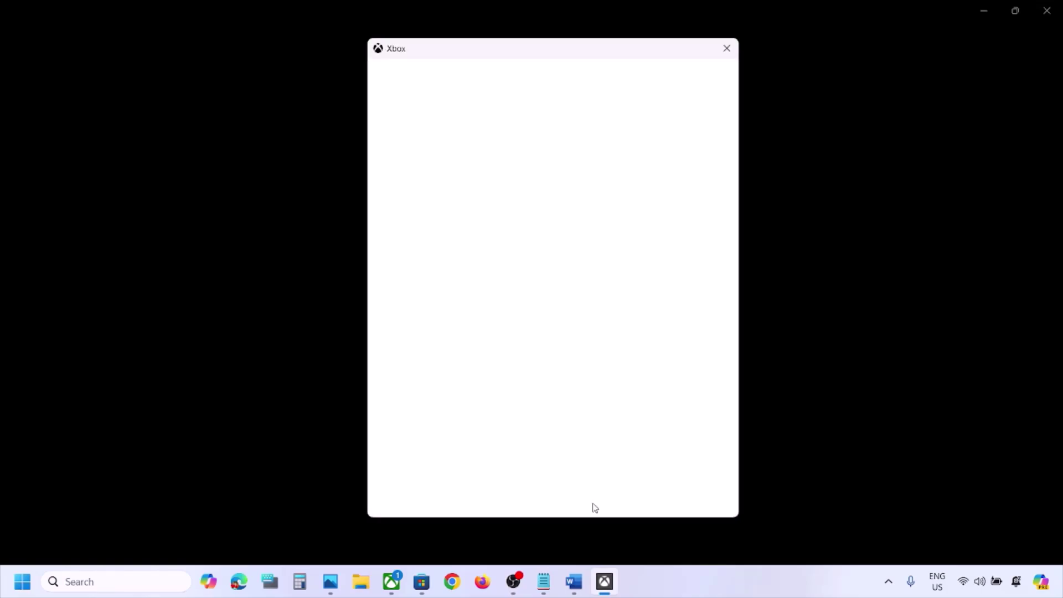
Check Step 3 in the notes, then continue signing in with the existing account
{"action": "left_click", "coordinate": [579, 583]}
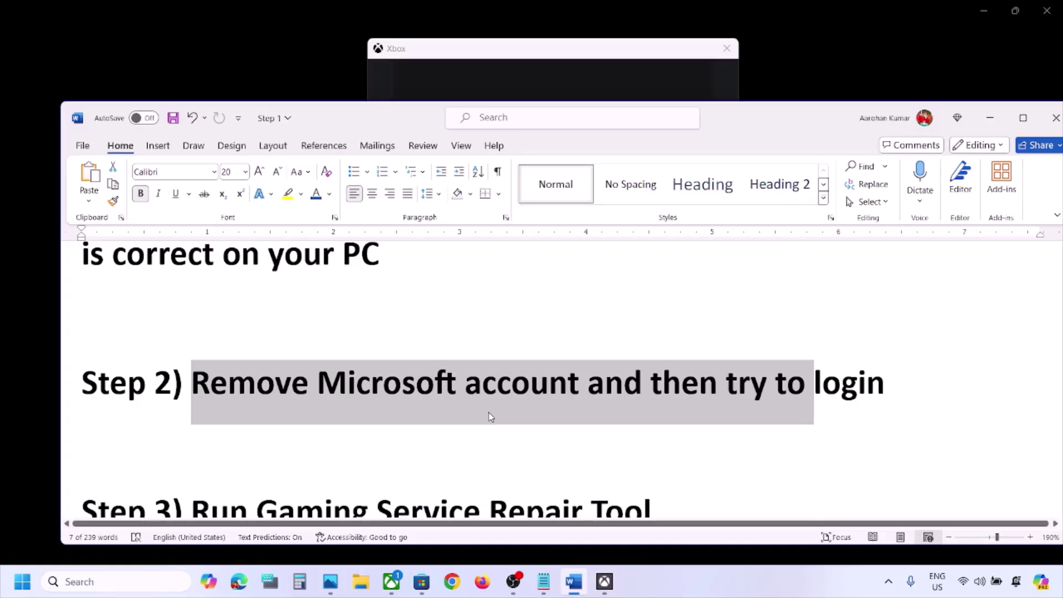
{"action": "scroll", "coordinate": [489, 412], "scroll_direction": "down", "scroll_amount": 2}
{"action": "left_click_drag", "start_coordinate": [210, 443], "coordinate": [650, 443]}
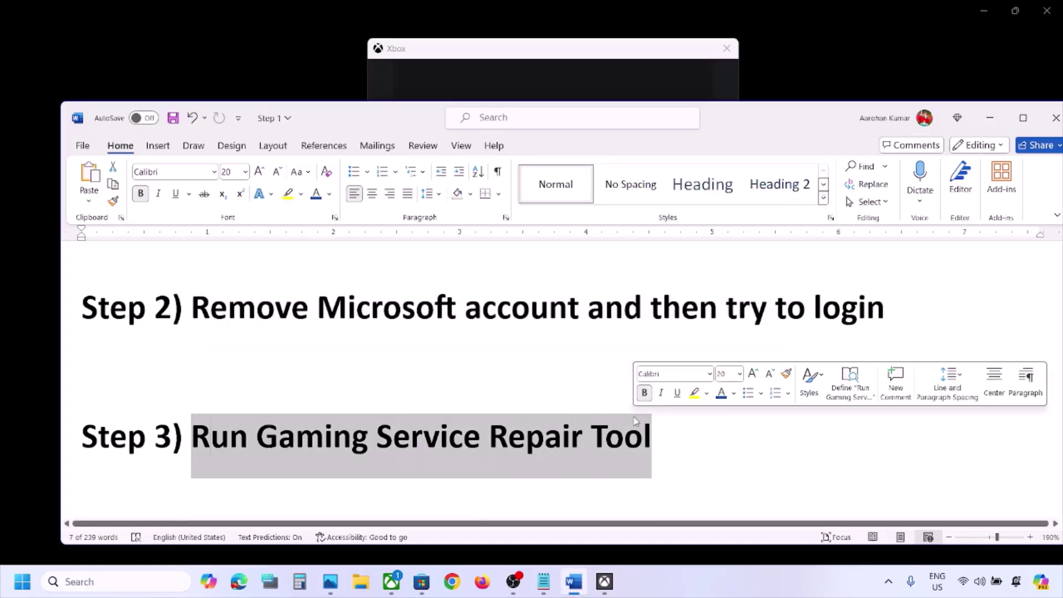
{"action": "left_click", "coordinate": [990, 123]}
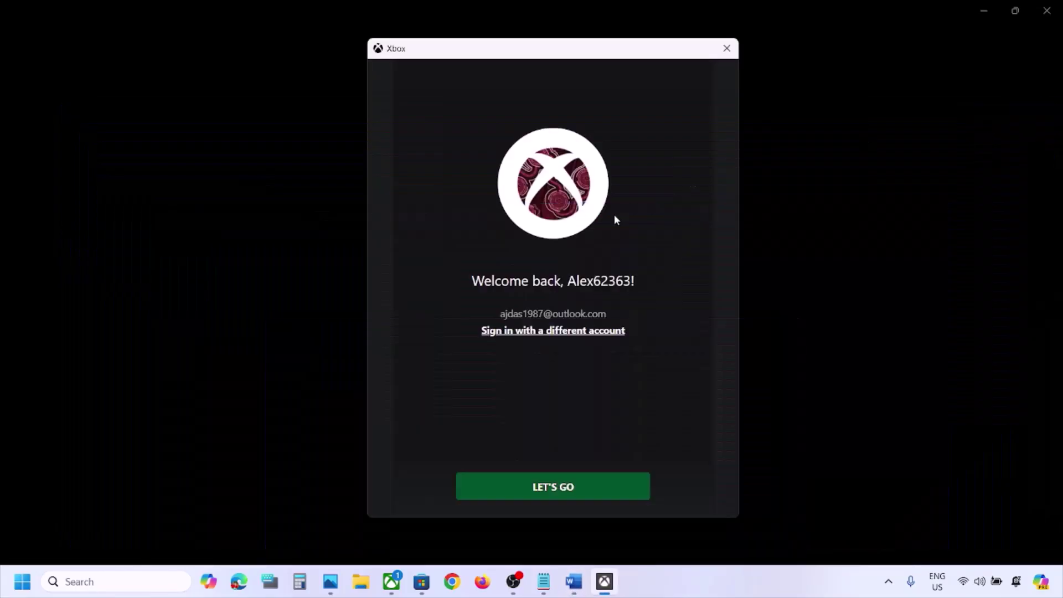
{"action": "left_click", "coordinate": [553, 482]}
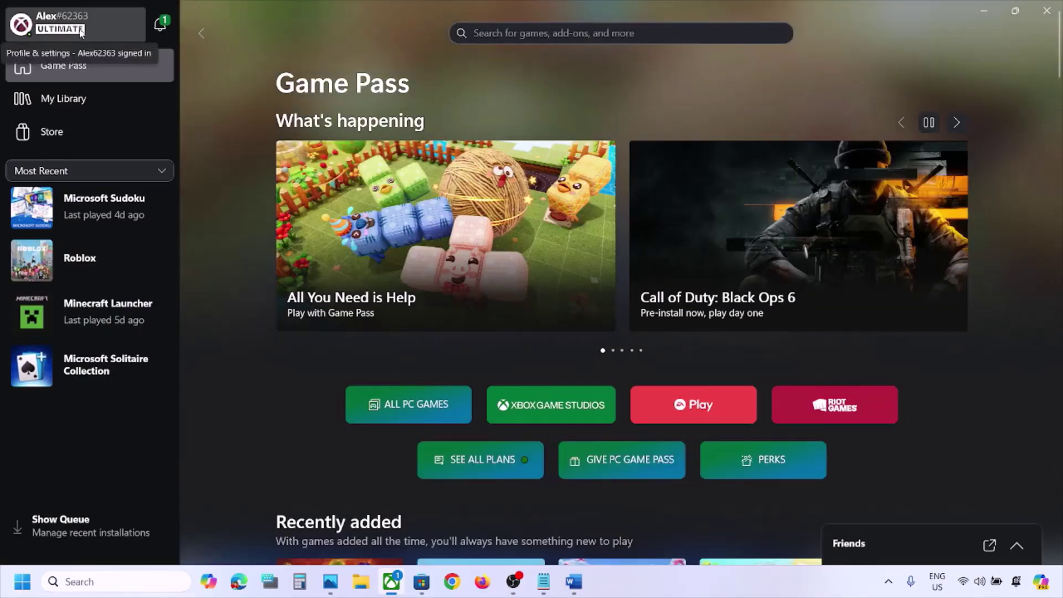
Run the Gaming Services Repair Tool from the profile's Support options, then close the finished results
{"action": "left_click", "coordinate": [108, 29]}
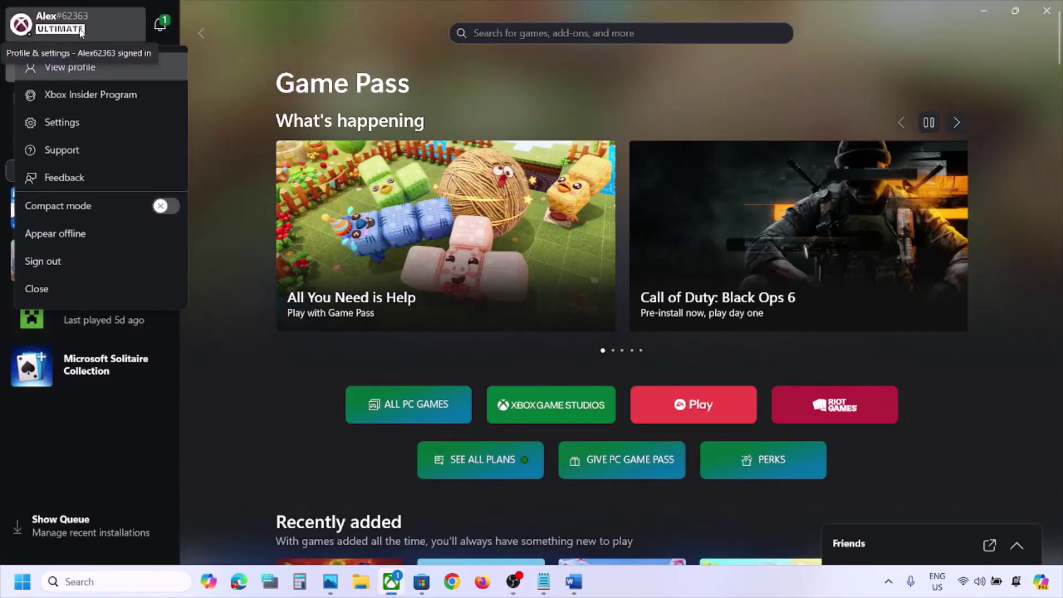
{"action": "left_click", "coordinate": [63, 161]}
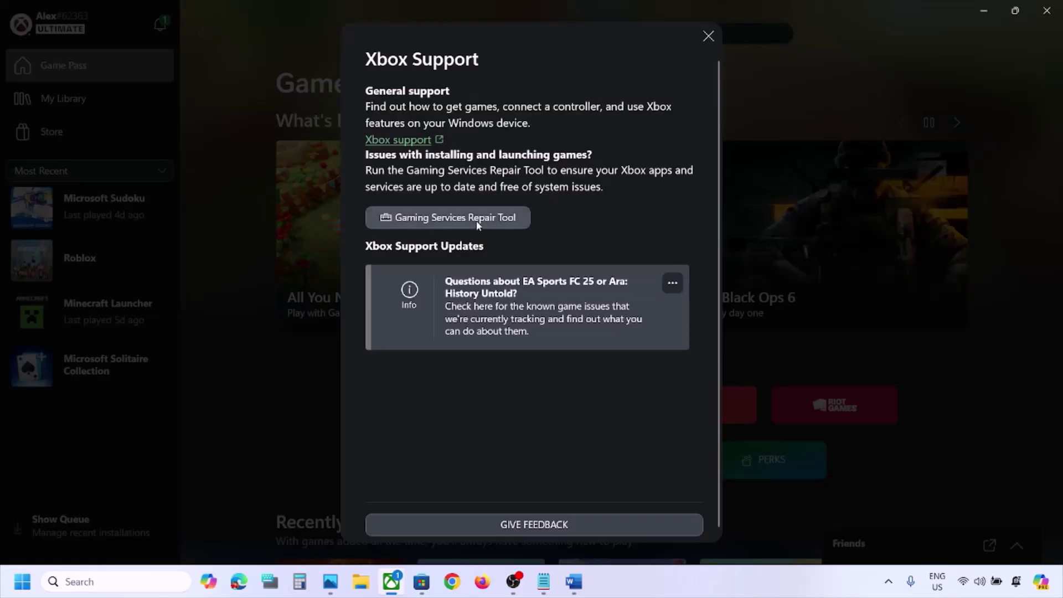
{"action": "left_click", "coordinate": [462, 219]}
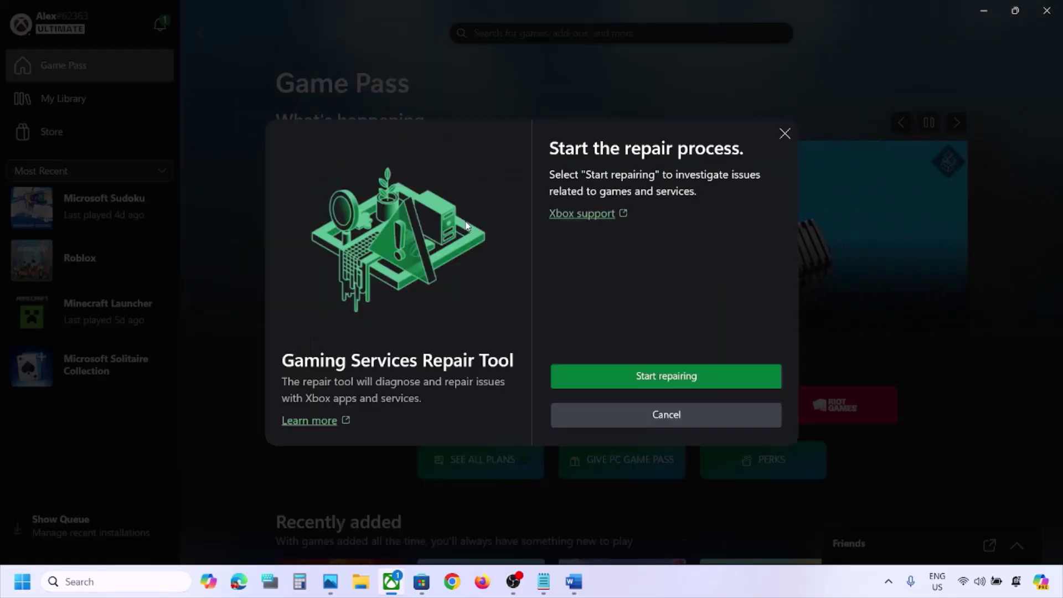
{"action": "left_click", "coordinate": [623, 376]}
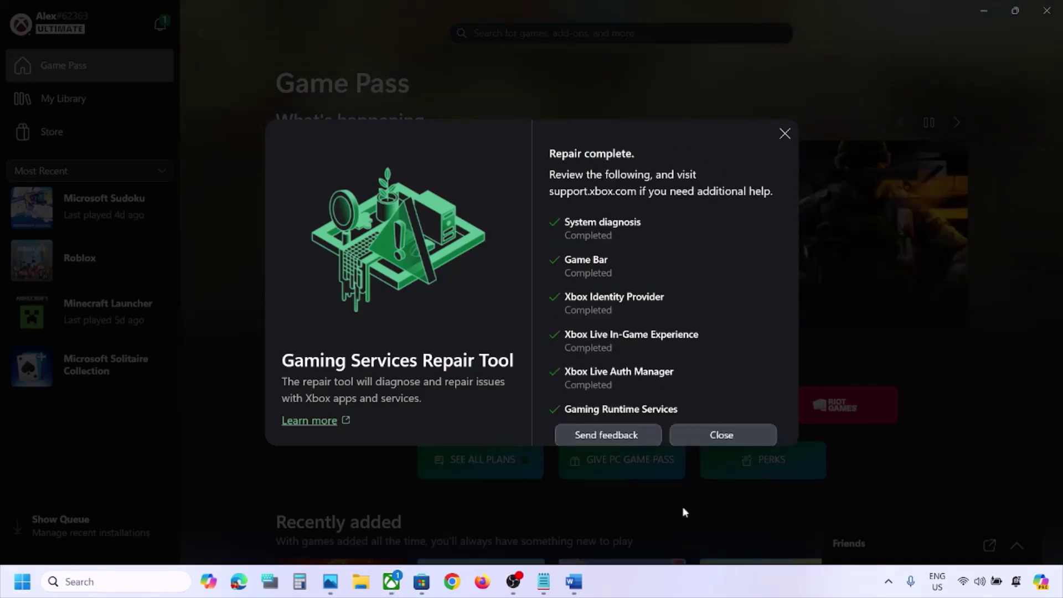
{"action": "left_click", "coordinate": [698, 435]}
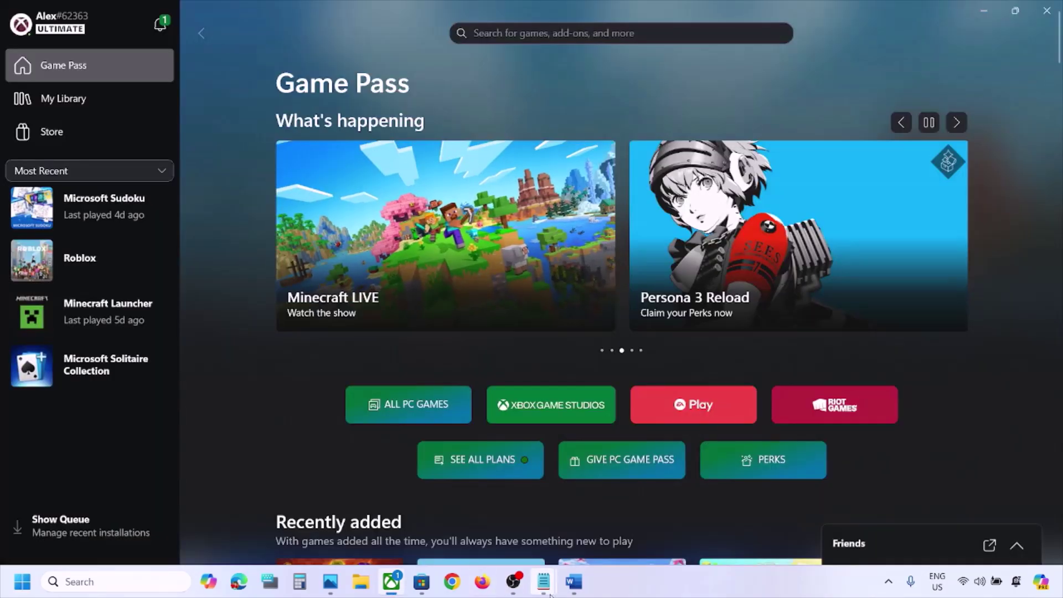
Search the web in Chrome for the 'Run Gaming Service Repair Tool' step text
{"action": "left_click", "coordinate": [574, 581]}
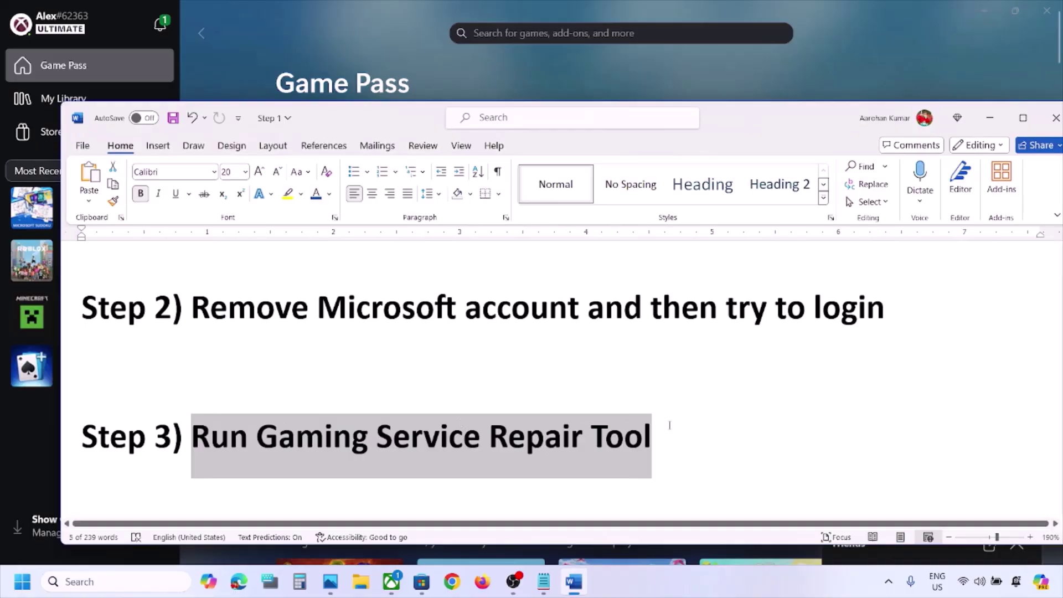
{"action": "left_click_drag", "start_coordinate": [676, 425], "coordinate": [210, 427]}
{"action": "key", "text": "ctrl+c"}
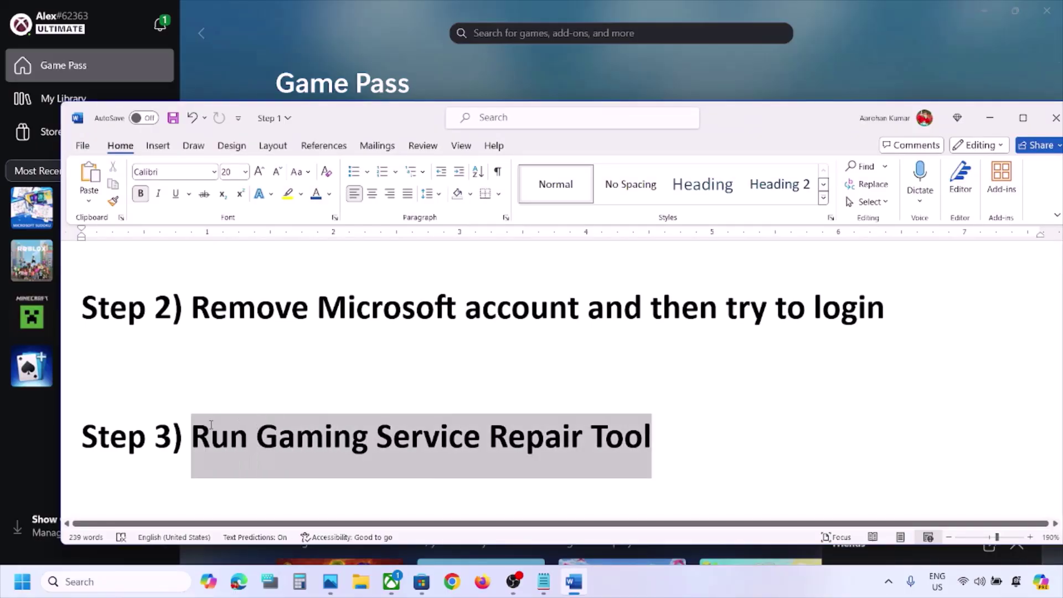
{"action": "left_click", "coordinate": [452, 581]}
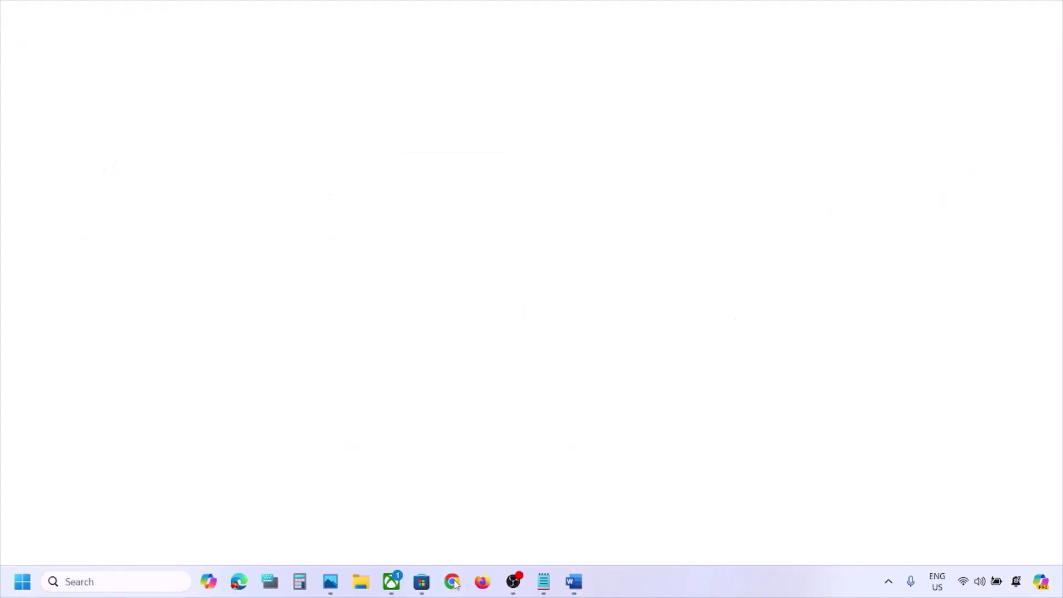
{"action": "key", "text": "ctrl+v"}
{"action": "key", "text": "Return"}
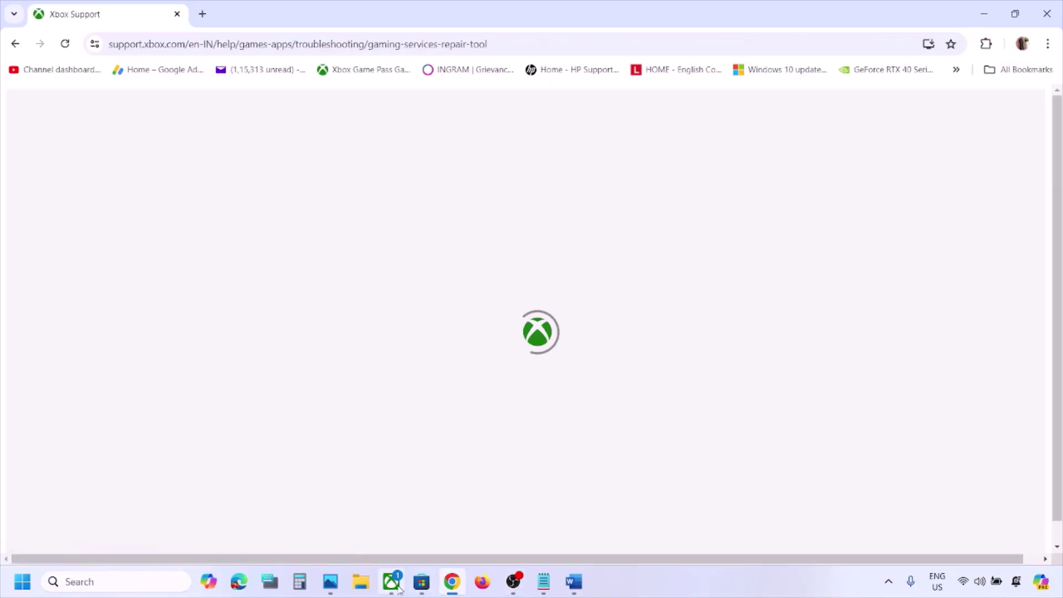
Download the Gaming Services Repair Tool from the Xbox support article's Downloadable version section
{"action": "left_click", "coordinate": [391, 581]}
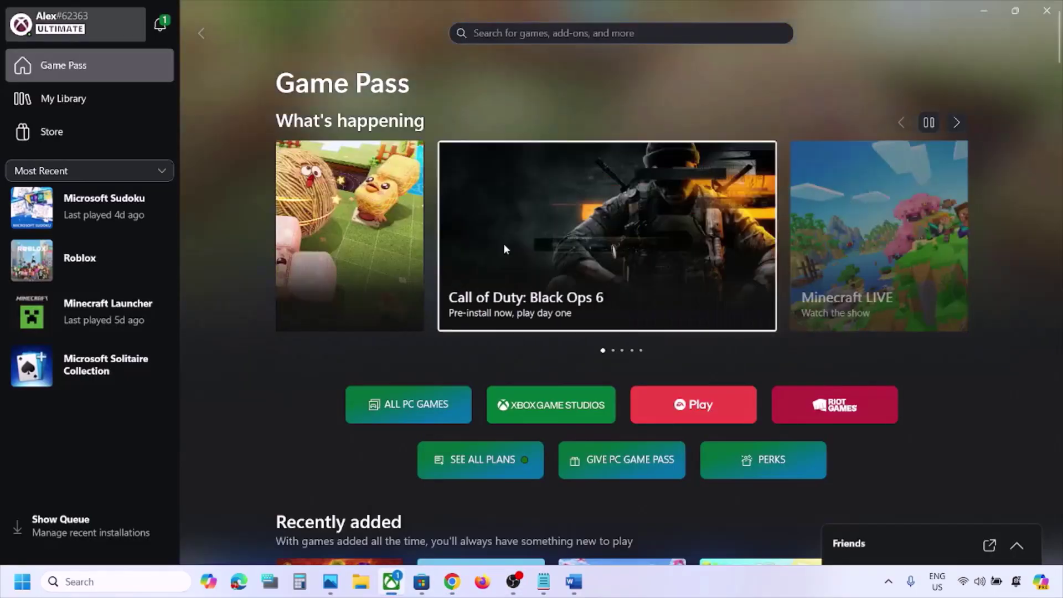
{"action": "left_click", "coordinate": [983, 10]}
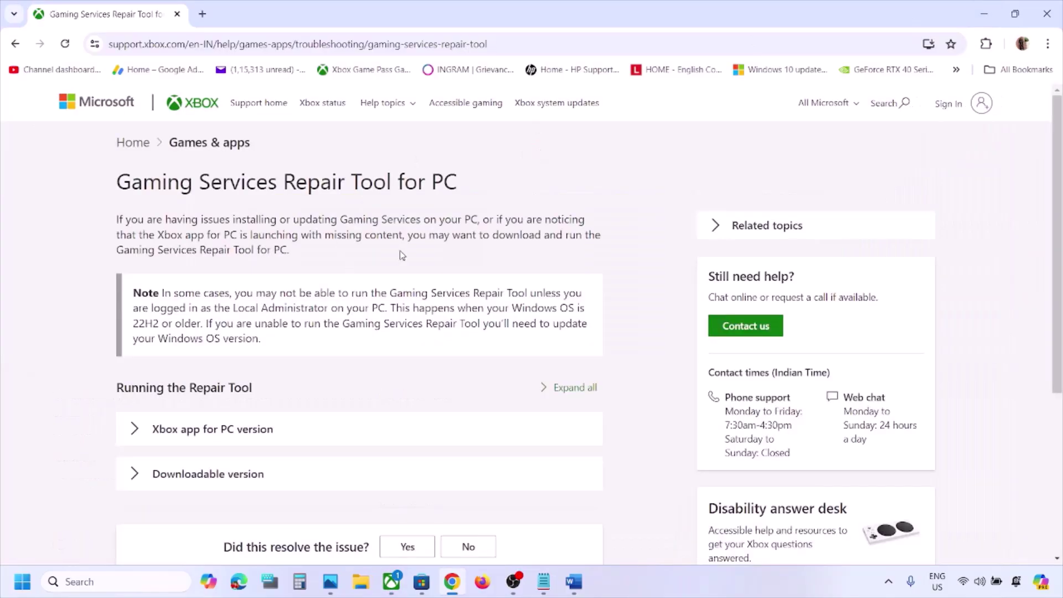
{"action": "scroll", "coordinate": [273, 389], "scroll_direction": "down", "scroll_amount": 5}
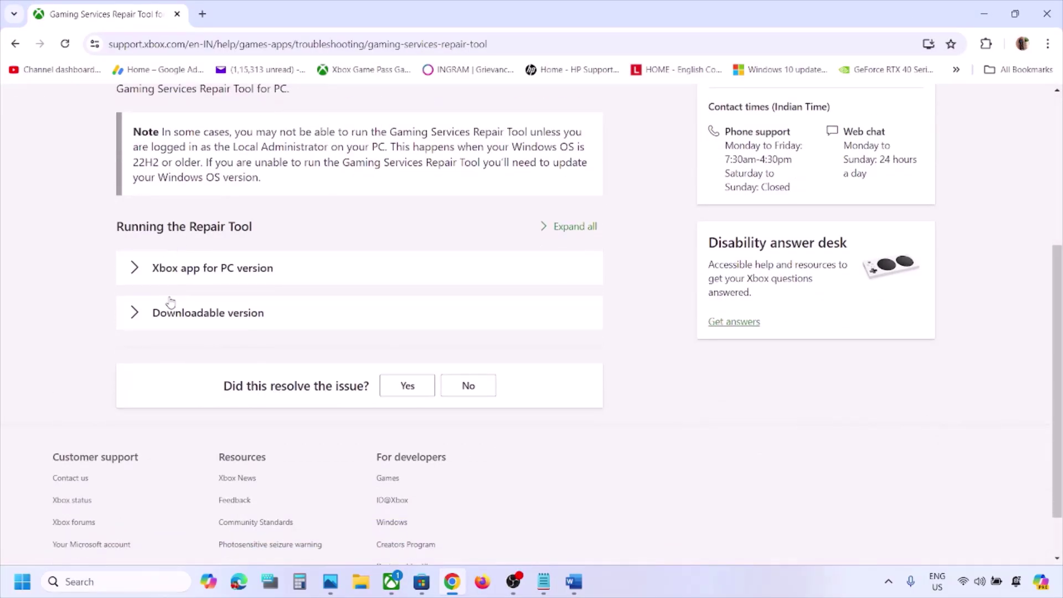
{"action": "left_click", "coordinate": [141, 314]}
{"action": "scroll", "coordinate": [236, 388], "scroll_direction": "down", "scroll_amount": 8}
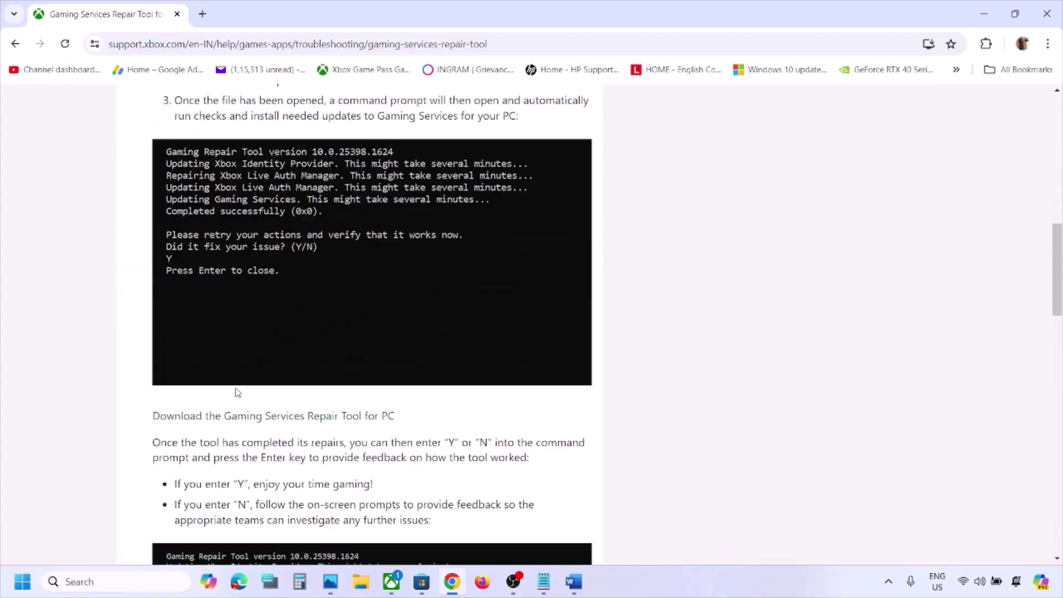
{"action": "left_click", "coordinate": [235, 351]}
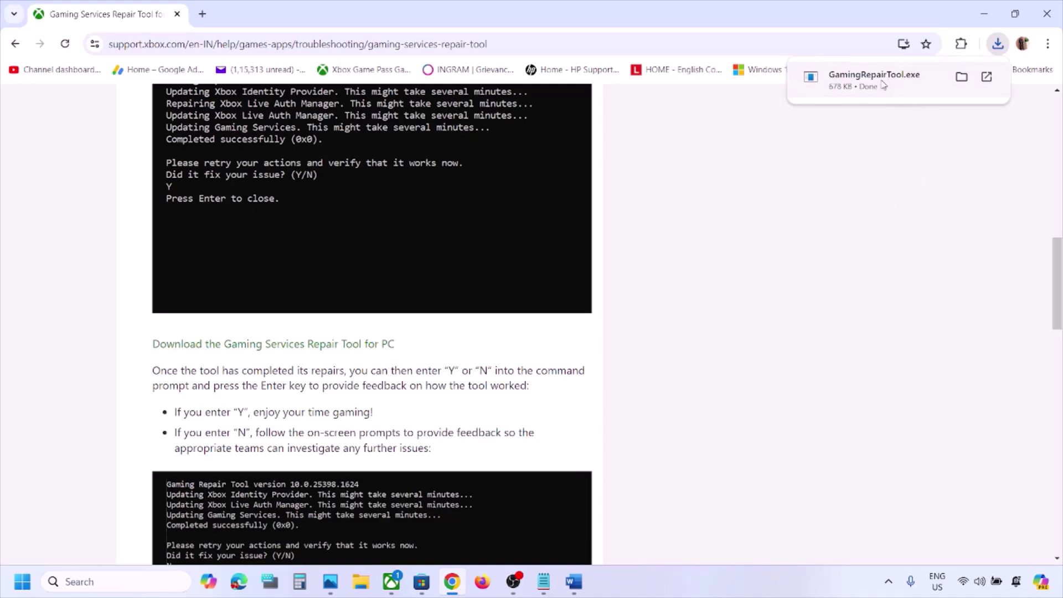
Run GamingRepairTool.exe until it reports Completed successfully (0x0), then close its console
{"action": "left_click", "coordinate": [883, 84]}
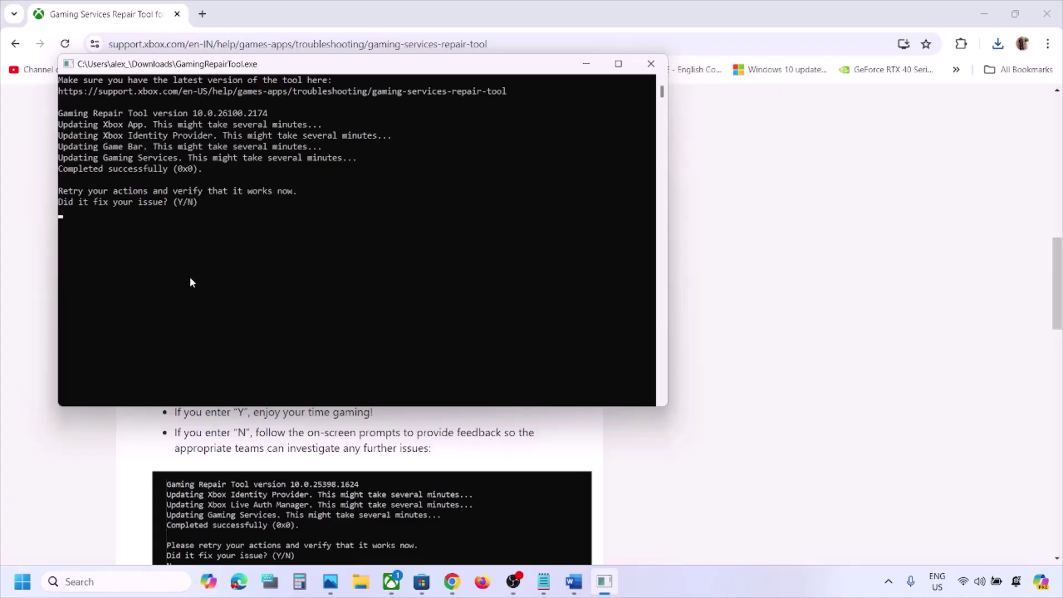
{"action": "left_click_drag", "start_coordinate": [214, 171], "coordinate": [53, 175]}
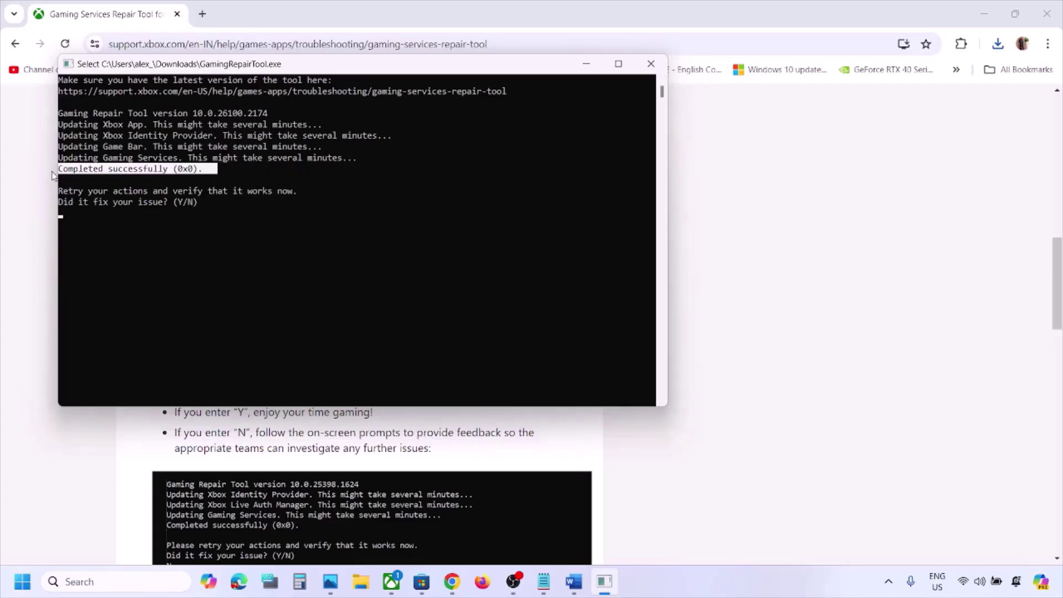
{"action": "left_click", "coordinate": [651, 64]}
{"action": "left_click", "coordinate": [145, 579]}
Relaunch the Xbox app and review the Step 4 restart note, dismissing the power options without restarting
{"action": "type", "text": "Xbox"}
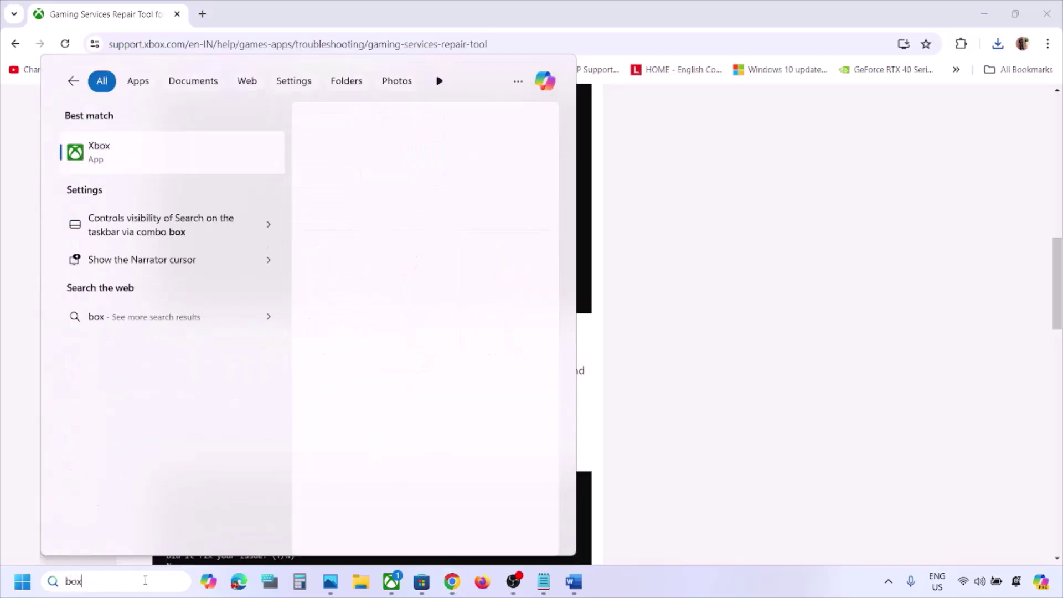
{"action": "key", "text": "Return"}
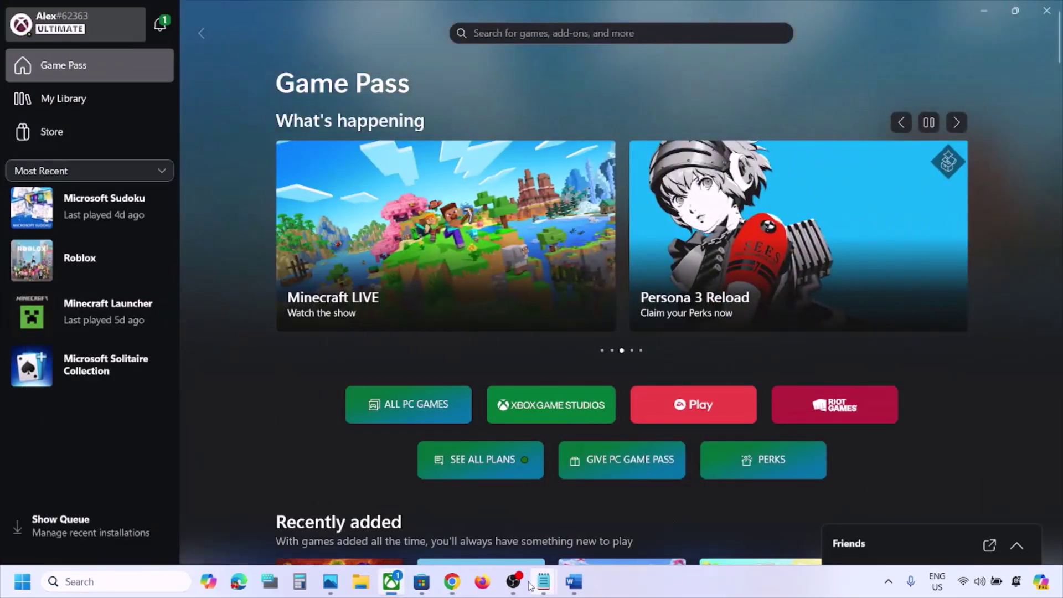
{"action": "left_click", "coordinate": [574, 580]}
{"action": "scroll", "coordinate": [489, 408], "scroll_direction": "down", "scroll_amount": 3}
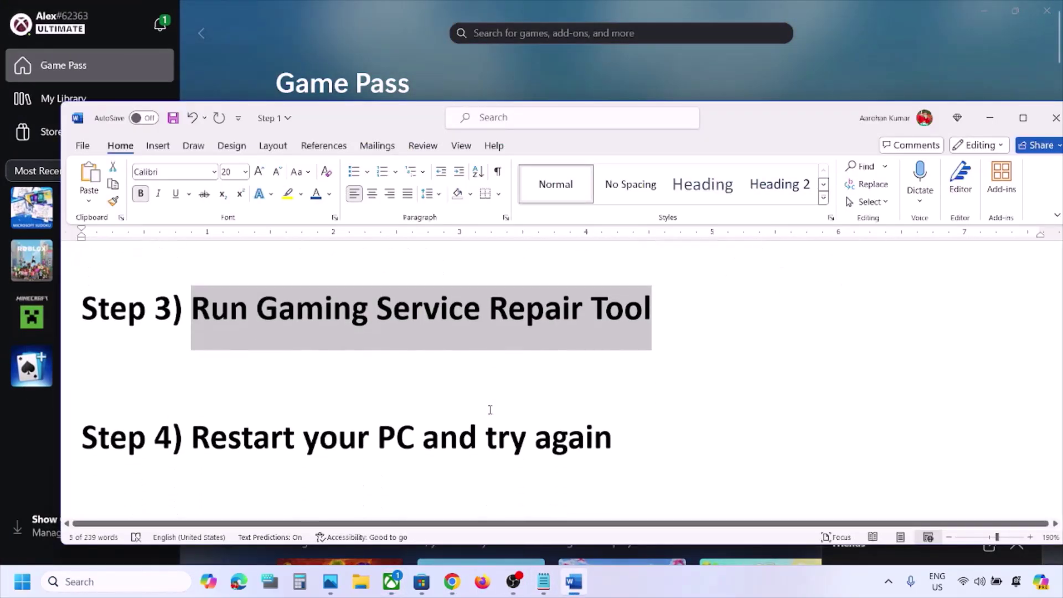
{"action": "left_click_drag", "start_coordinate": [245, 390], "coordinate": [612, 390]}
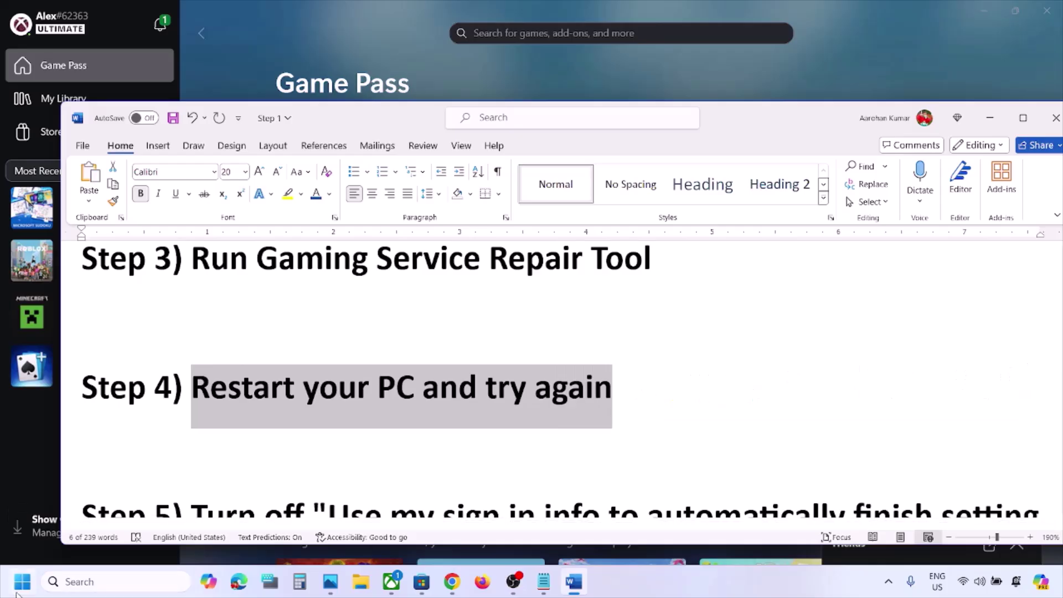
{"action": "key", "text": "super"}
{"action": "left_click", "coordinate": [402, 533]}
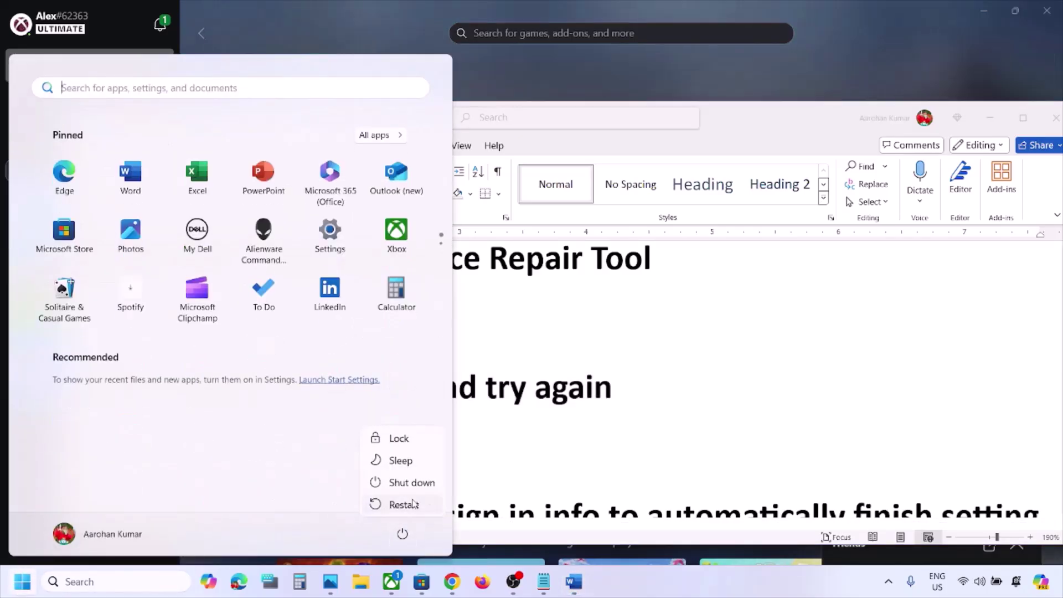
{"action": "left_click", "coordinate": [652, 434]}
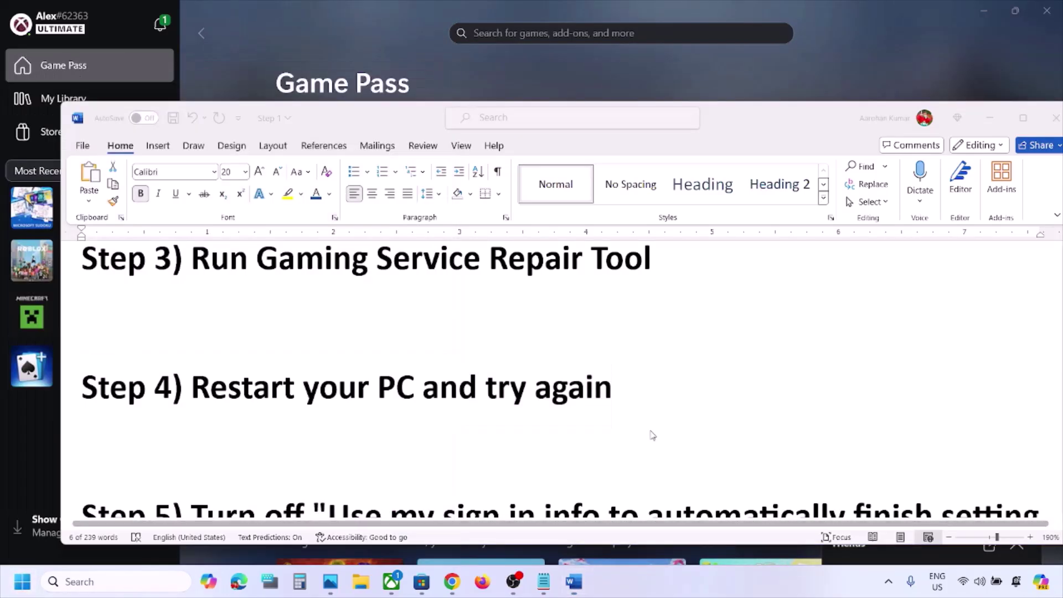
Turn off 'Use my sign-in info to automatically finish setting up after an update' in Accounts
{"action": "scroll", "coordinate": [652, 435], "scroll_direction": "down", "scroll_amount": 3}
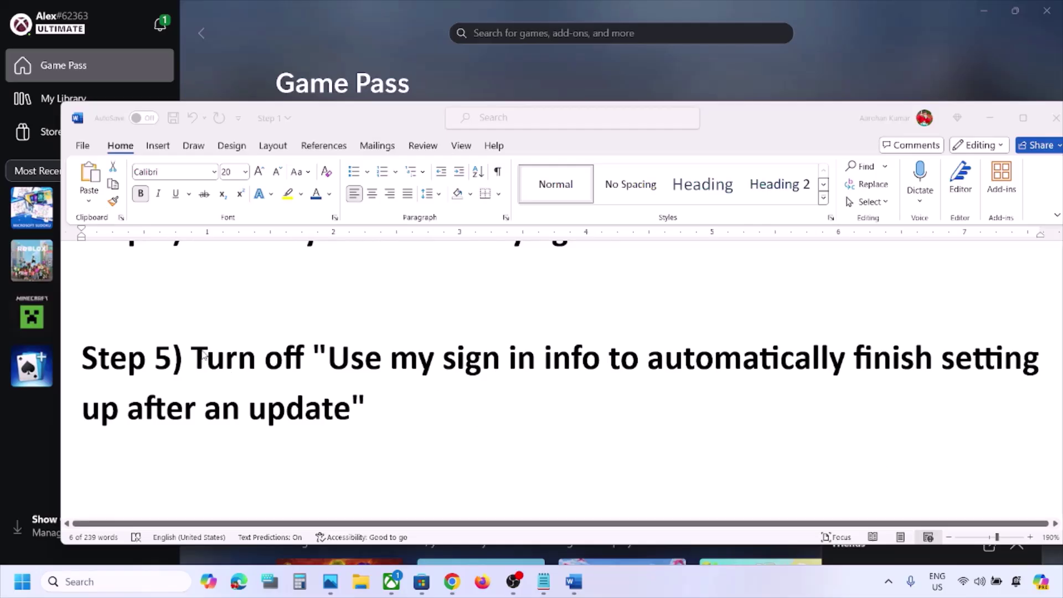
{"action": "left_click_drag", "start_coordinate": [340, 354], "coordinate": [386, 405]}
{"action": "key", "text": "super+i"}
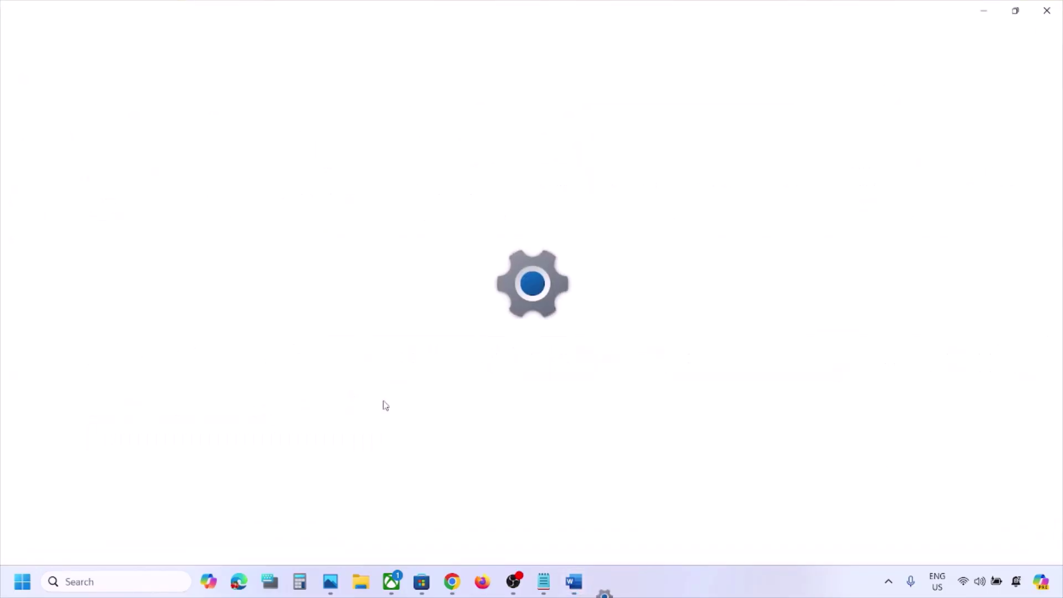
{"action": "left_click", "coordinate": [99, 316]}
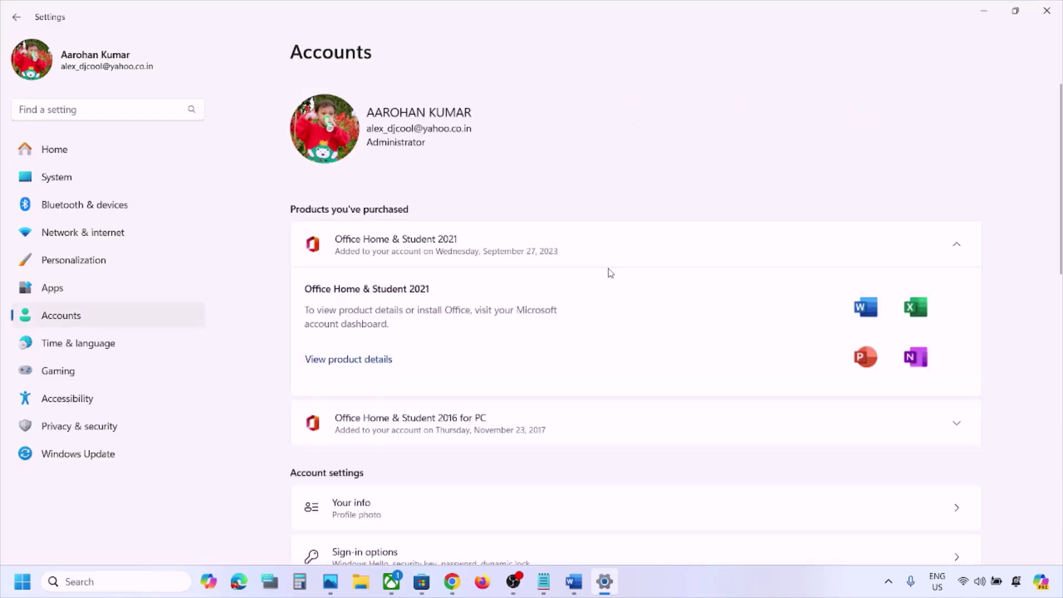
{"action": "scroll", "coordinate": [453, 308], "scroll_direction": "down", "scroll_amount": 8}
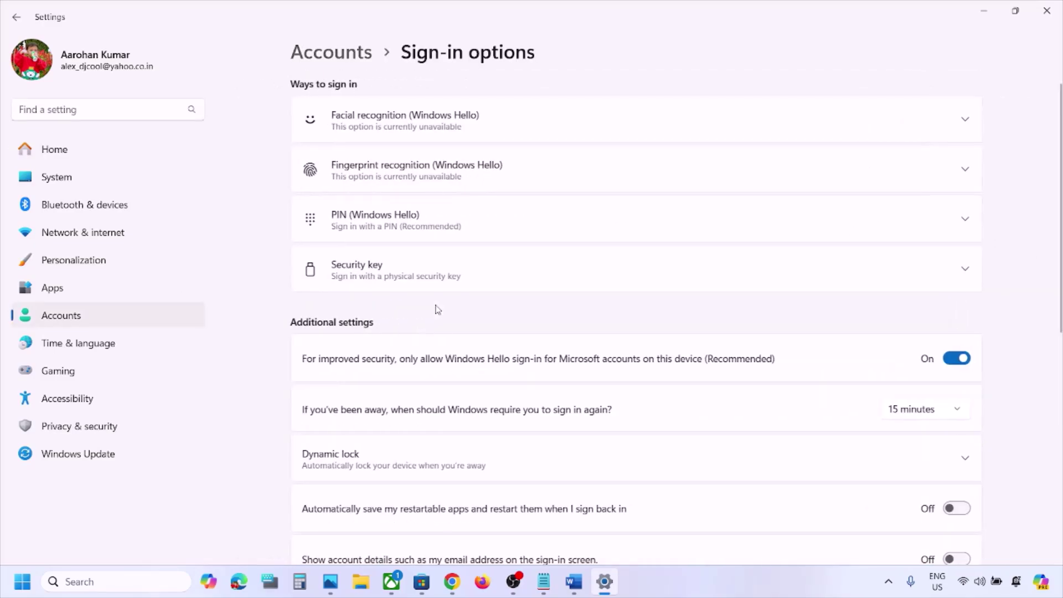
{"action": "scroll", "coordinate": [434, 308], "scroll_direction": "down", "scroll_amount": 3}
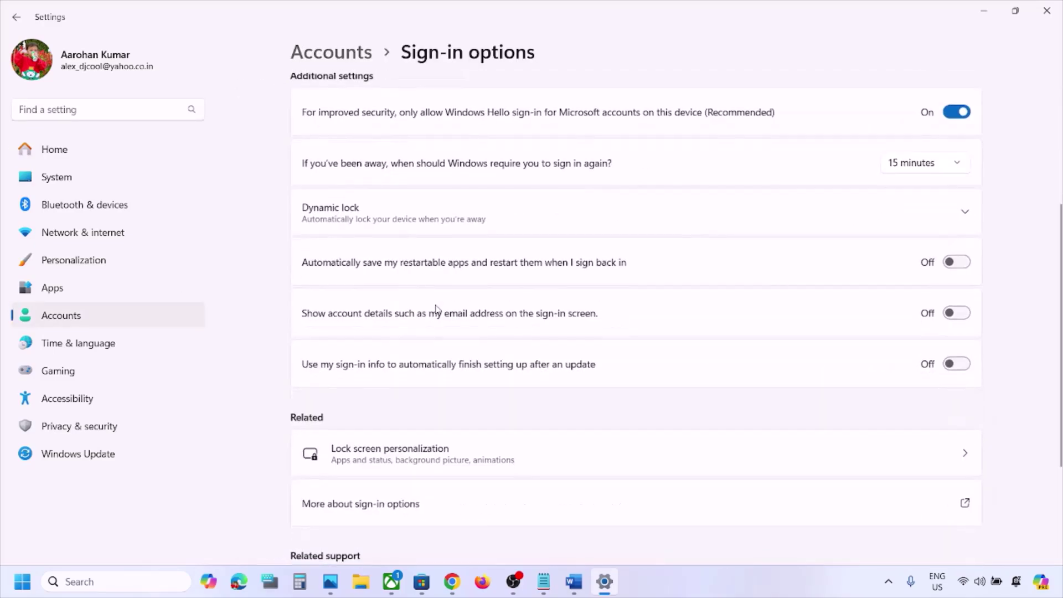
{"action": "scroll", "coordinate": [327, 308], "scroll_direction": "up", "scroll_amount": 1}
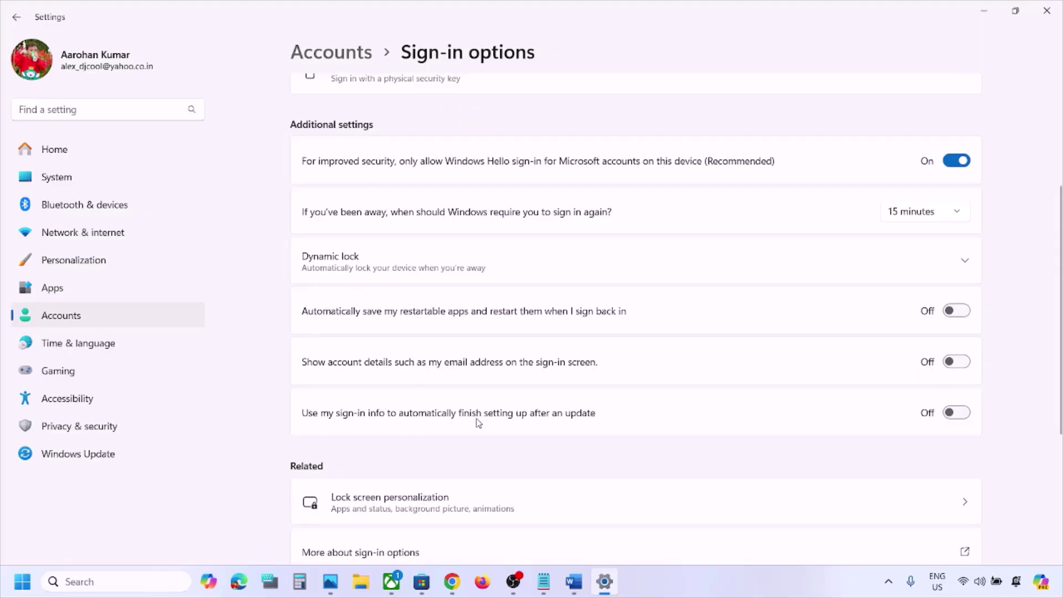
{"action": "left_click", "coordinate": [962, 413]}
{"action": "left_click", "coordinate": [956, 416]}
{"action": "left_click", "coordinate": [1046, 11]}
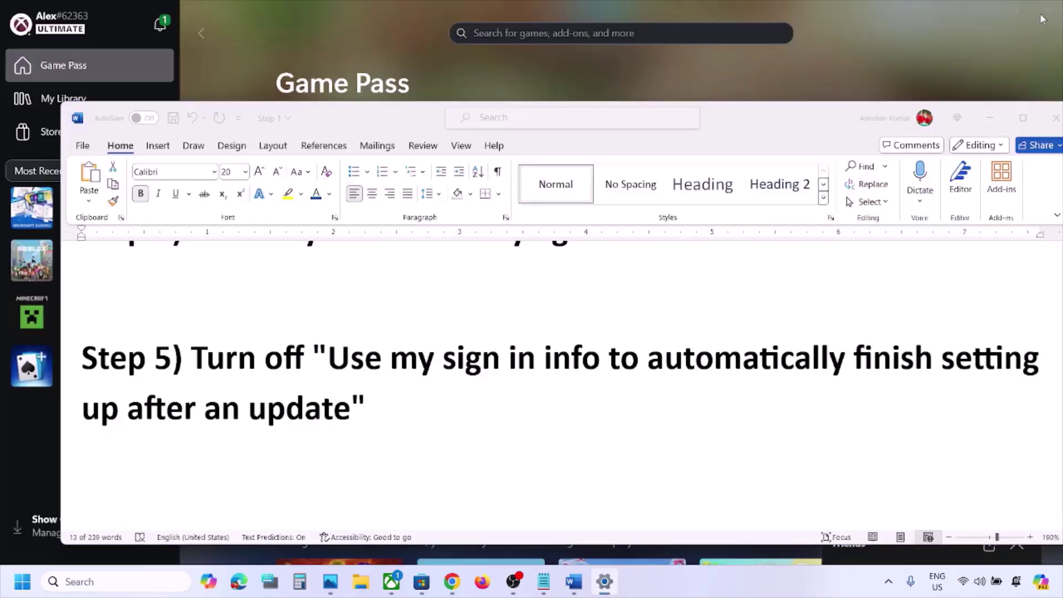
{"action": "left_click_drag", "start_coordinate": [329, 356], "coordinate": [487, 392]}
{"action": "scroll", "coordinate": [487, 391], "scroll_direction": "down", "scroll_amount": 2}
{"action": "scroll", "coordinate": [487, 392], "scroll_direction": "down", "scroll_amount": 1}
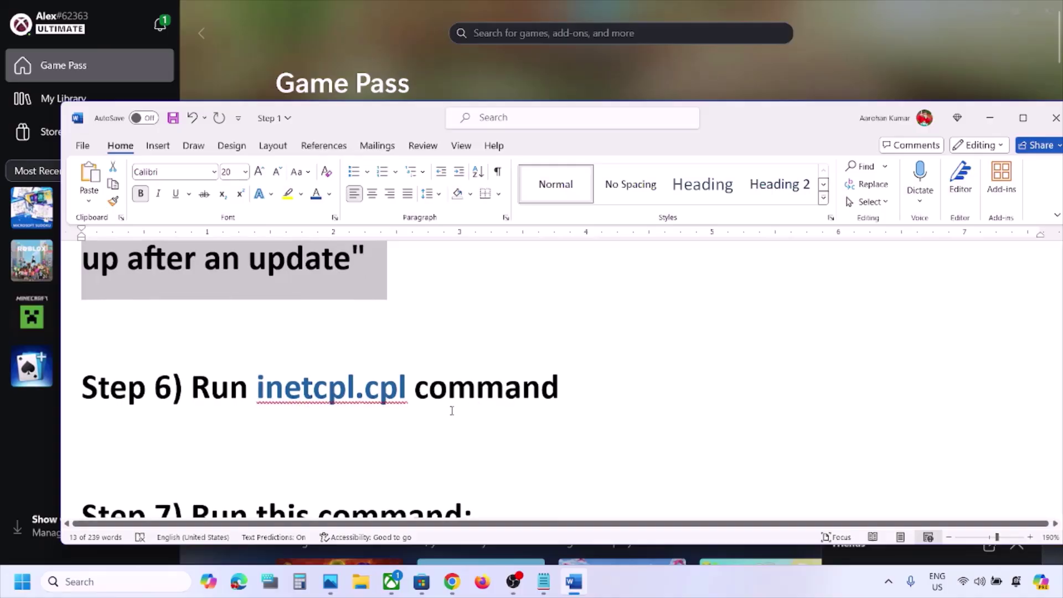
{"action": "double_click", "coordinate": [331, 387]}
{"action": "key", "text": "ctrl+c"}
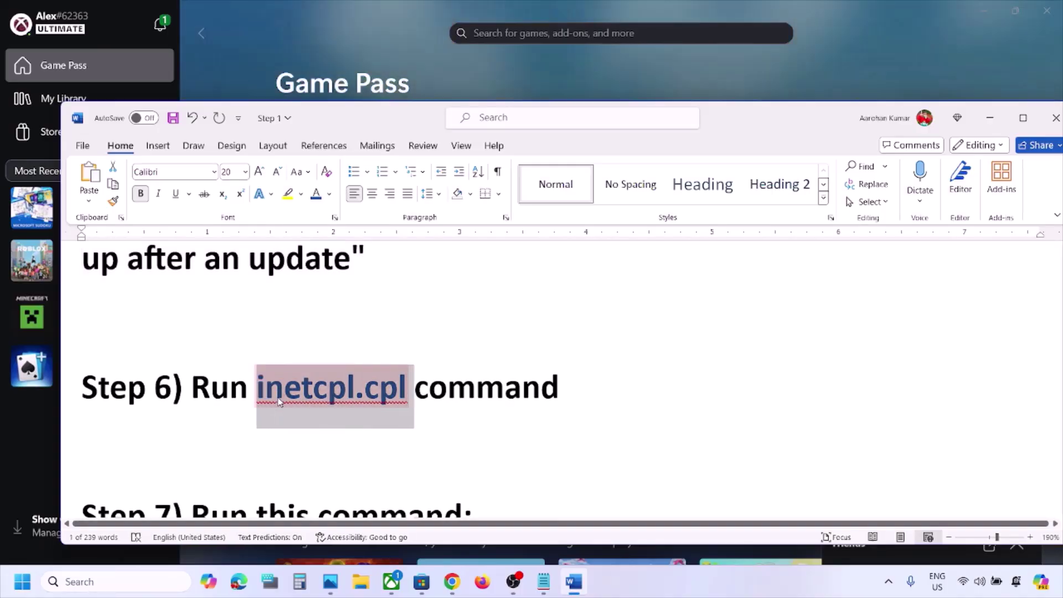
{"action": "left_click", "coordinate": [110, 579]}
{"action": "key", "text": "ctrl+v"}
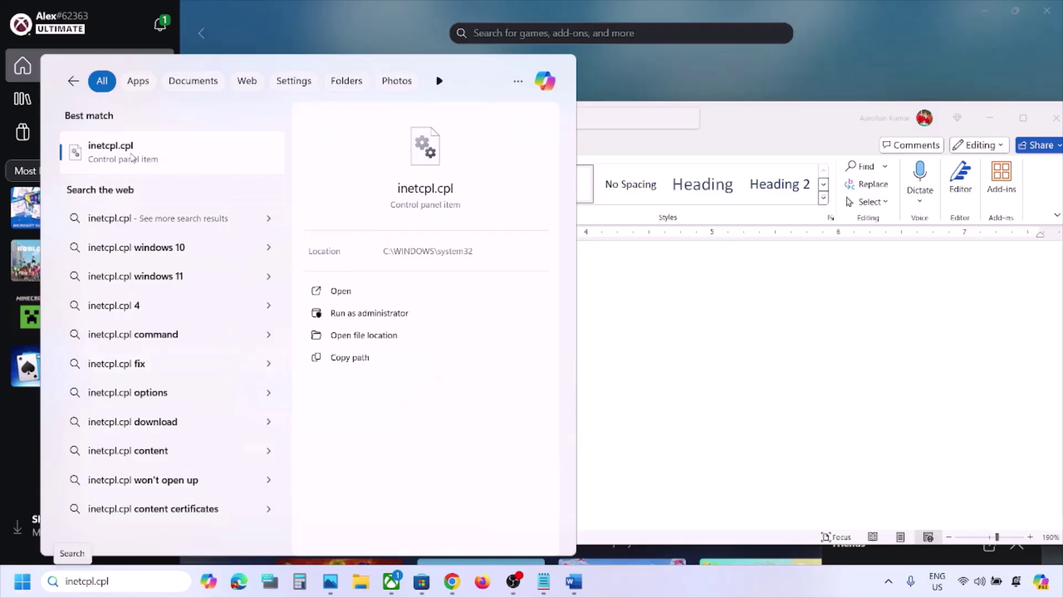
{"action": "left_click", "coordinate": [136, 159]}
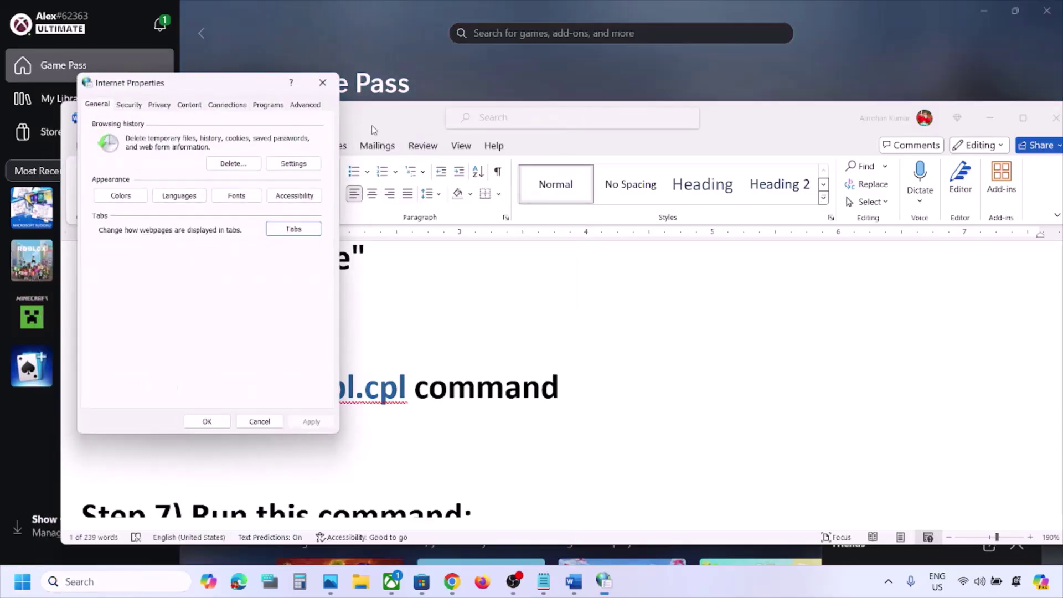
{"action": "left_click", "coordinate": [313, 108]}
{"action": "scroll", "coordinate": [222, 251], "scroll_direction": "down", "scroll_amount": 15}
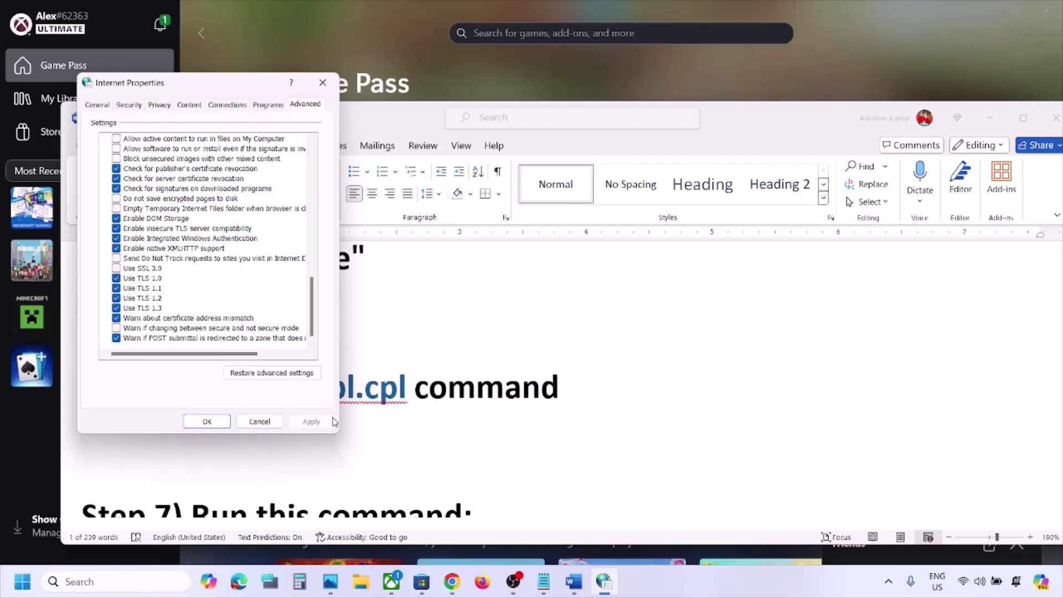
{"action": "left_click", "coordinate": [229, 422]}
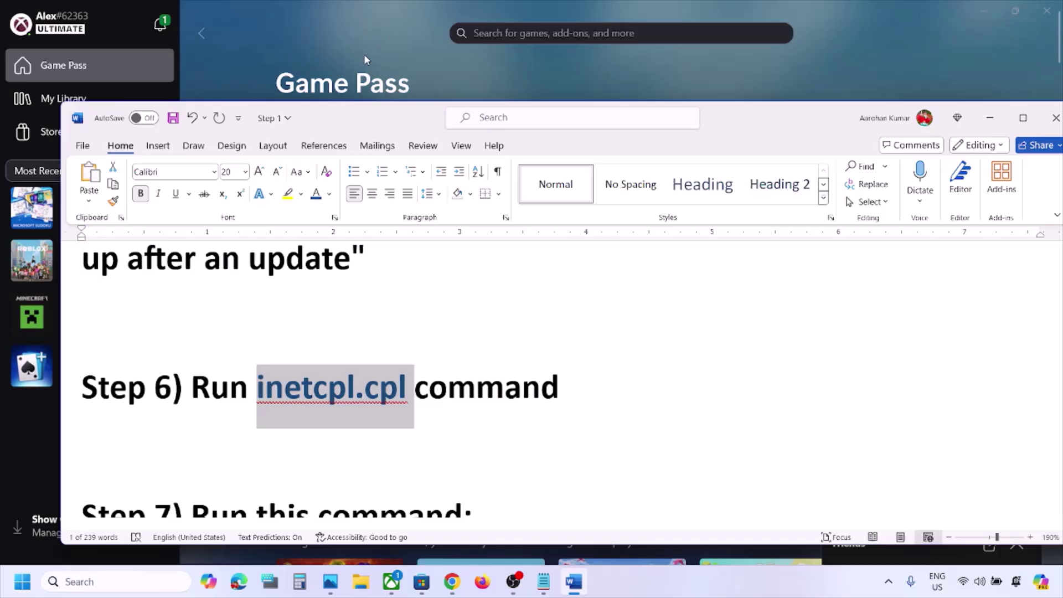
Run the copied Get-AppxPackage re-registration command in an administrator PowerShell window, then close it
{"action": "scroll", "coordinate": [391, 282], "scroll_direction": "down", "scroll_amount": 3}
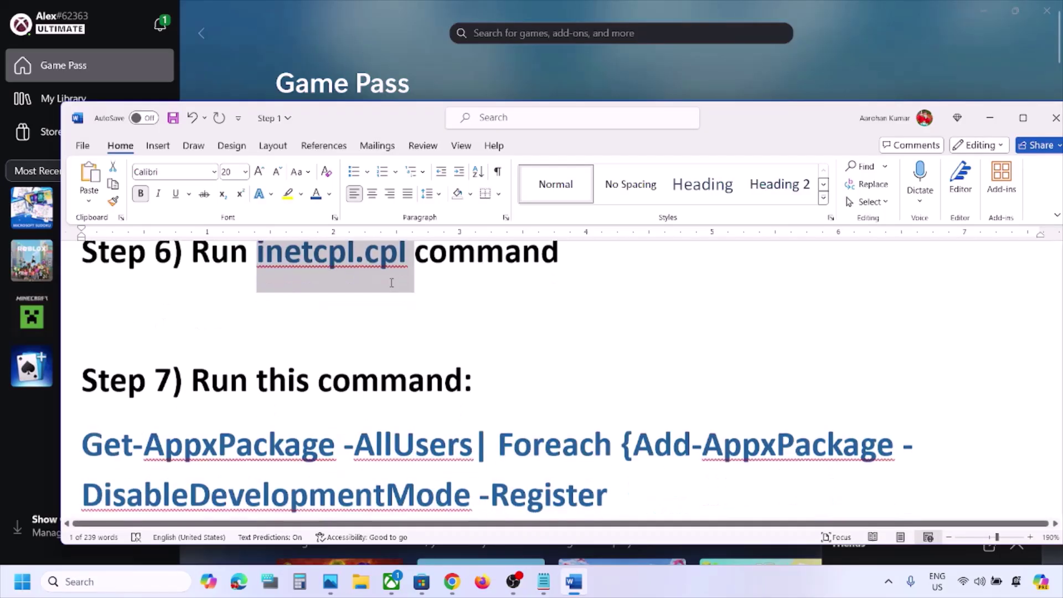
{"action": "scroll", "coordinate": [752, 439], "scroll_direction": "down", "scroll_amount": 1}
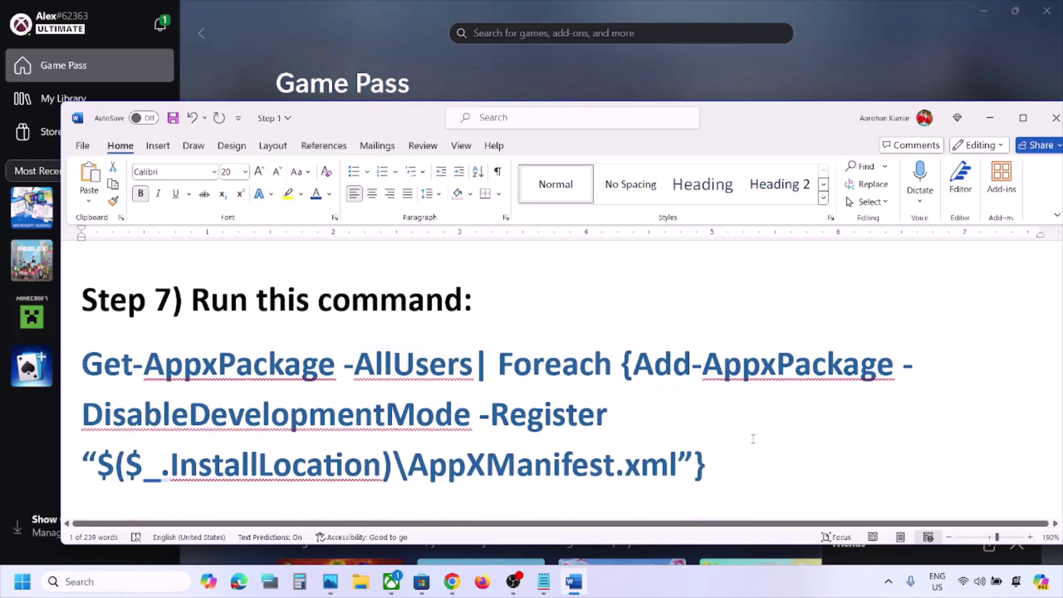
{"action": "left_click_drag", "start_coordinate": [708, 459], "coordinate": [78, 373]}
{"action": "key", "text": "super+c"}
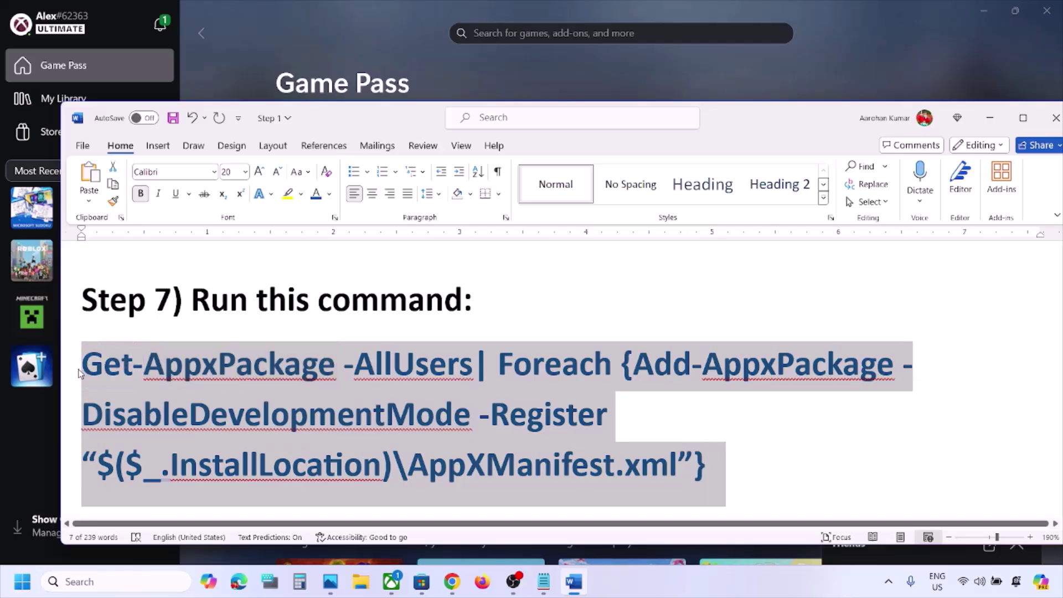
{"action": "left_click", "coordinate": [77, 581]}
{"action": "type", "text": "powershell"}
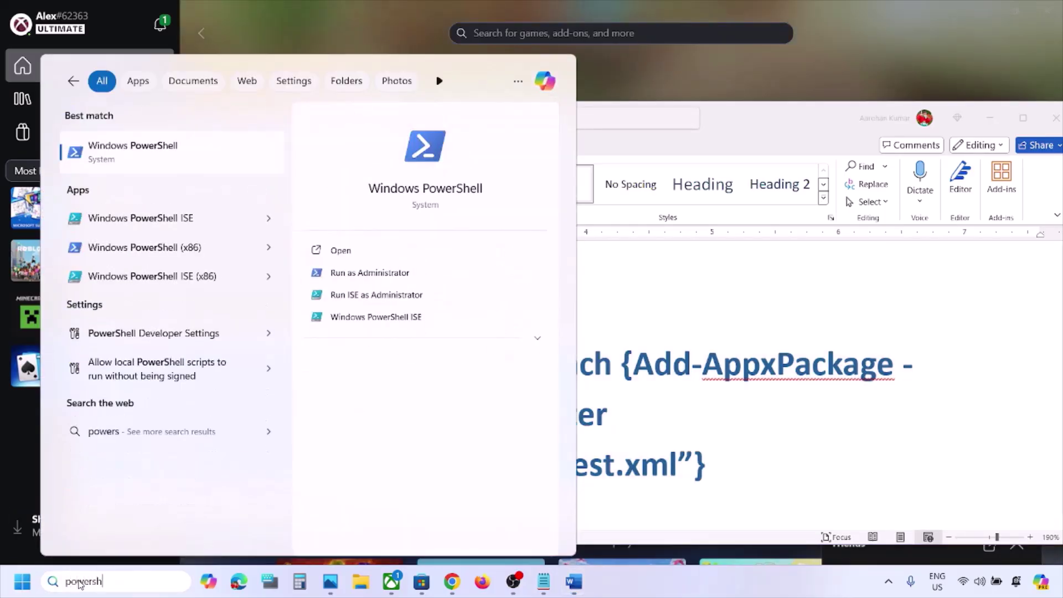
{"action": "right_click", "coordinate": [157, 162]}
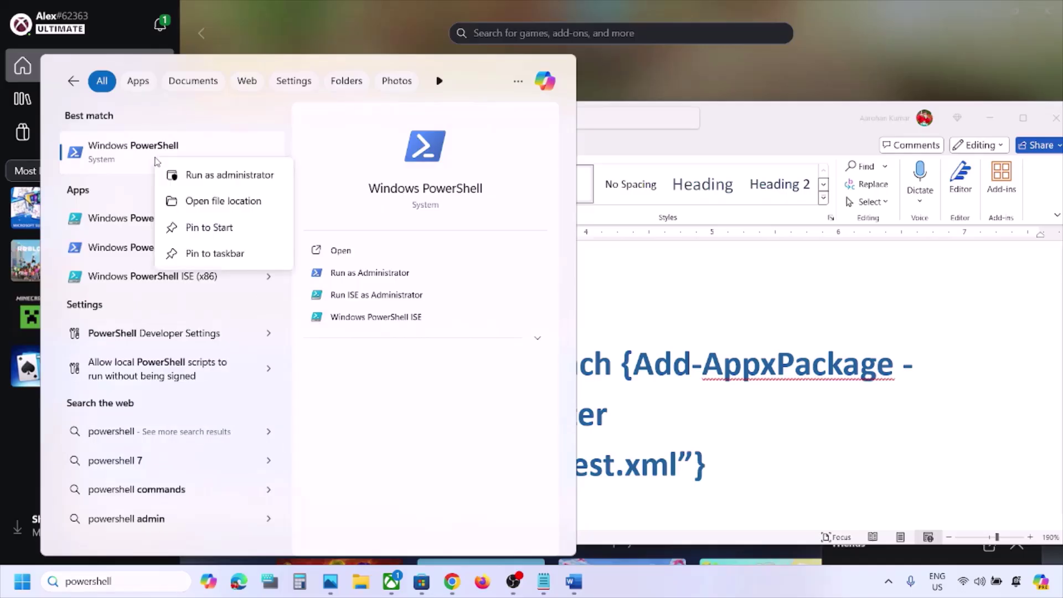
{"action": "left_click", "coordinate": [225, 175]}
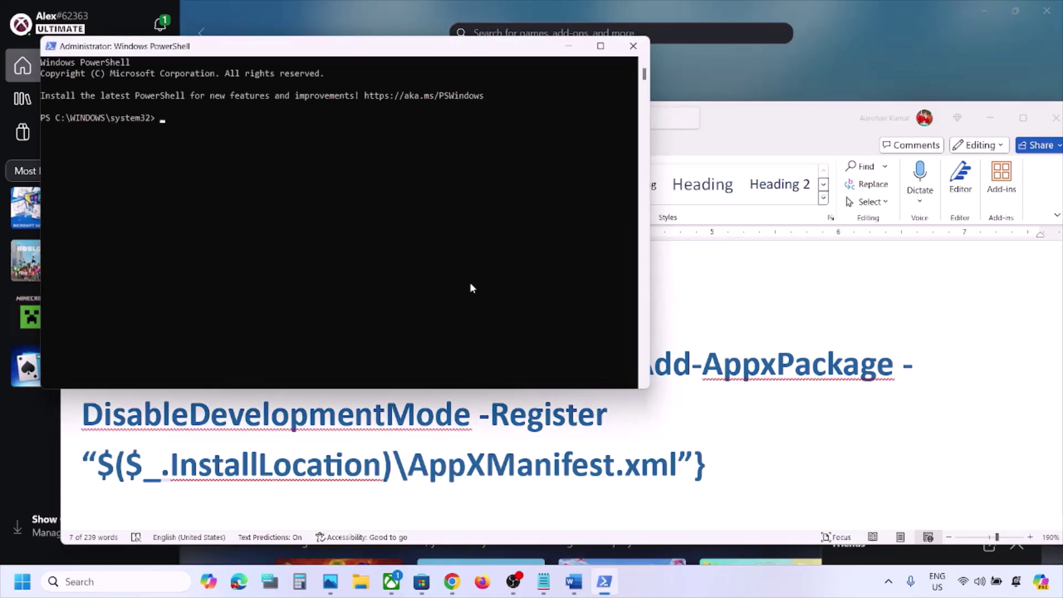
{"action": "right_click", "coordinate": [472, 287]}
{"action": "key", "text": "Return"}
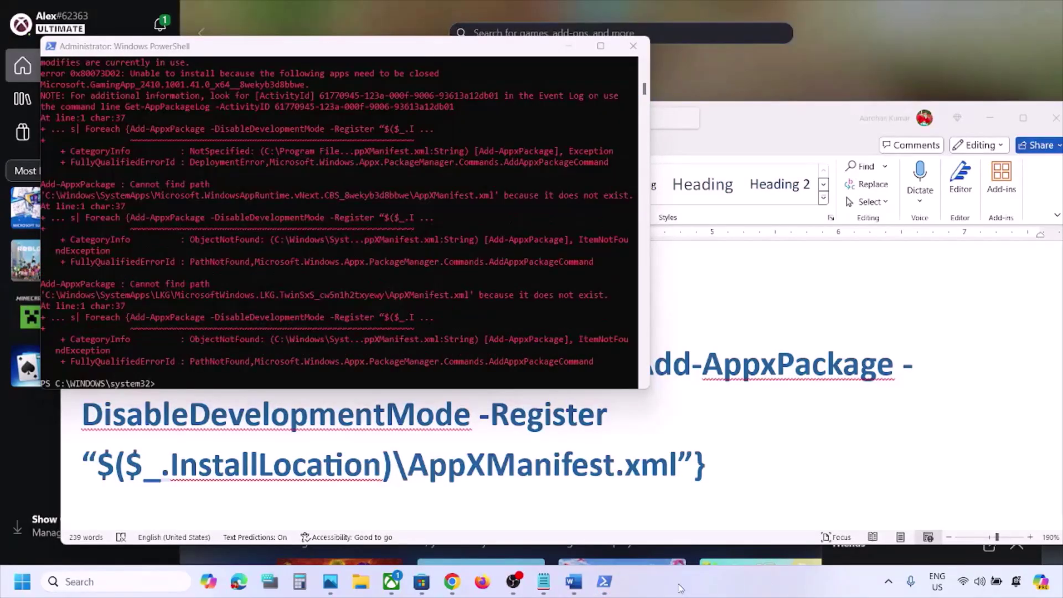
{"action": "left_click", "coordinate": [635, 47]}
{"action": "scroll", "coordinate": [446, 379], "scroll_direction": "down", "scroll_amount": 5}
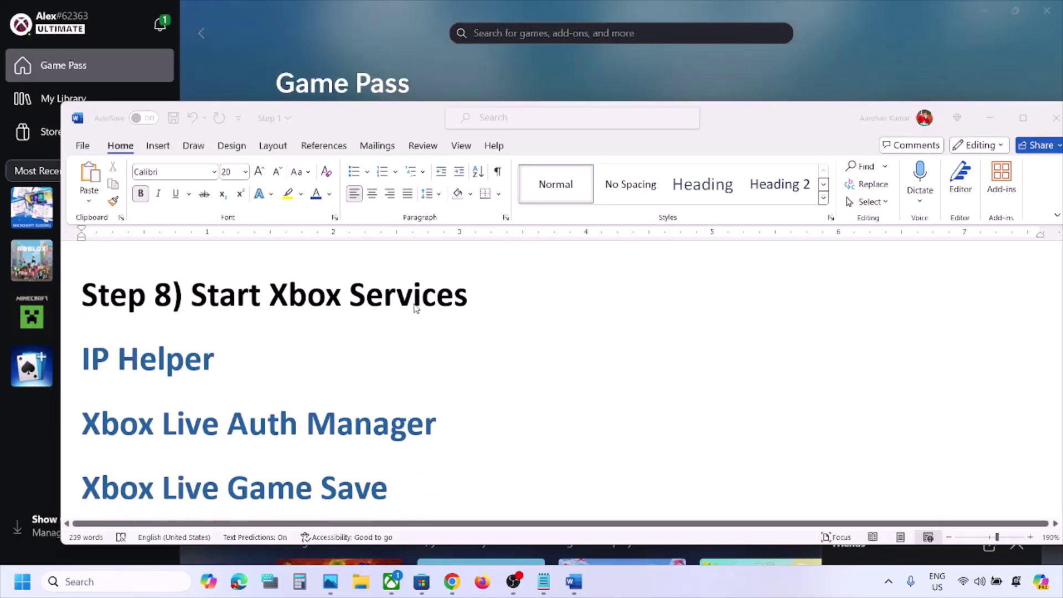
Search for 'services' and launch the Services console
{"action": "left_click", "coordinate": [124, 581]}
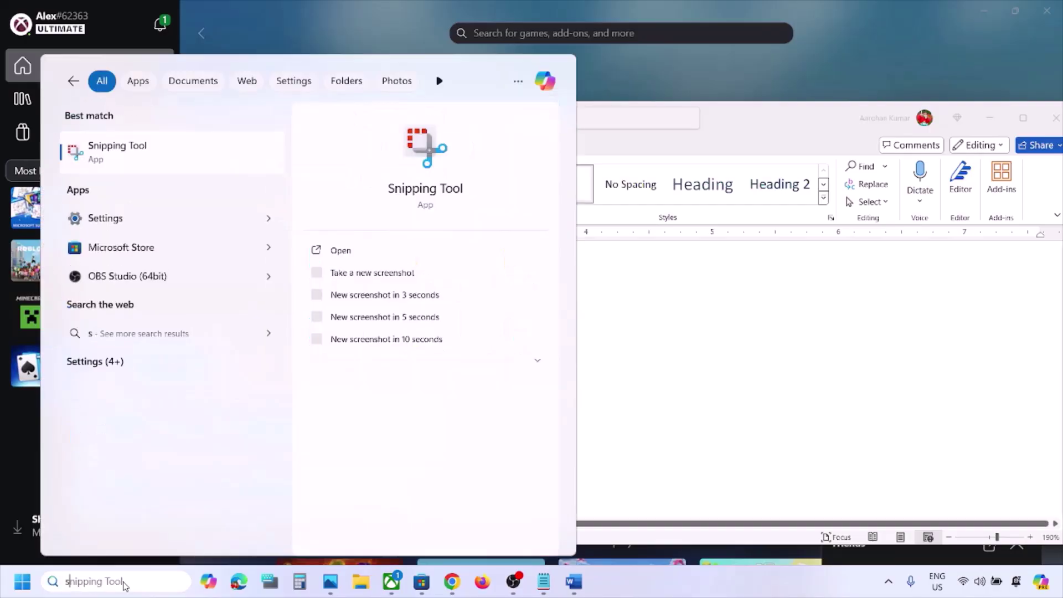
{"action": "type", "text": "services"}
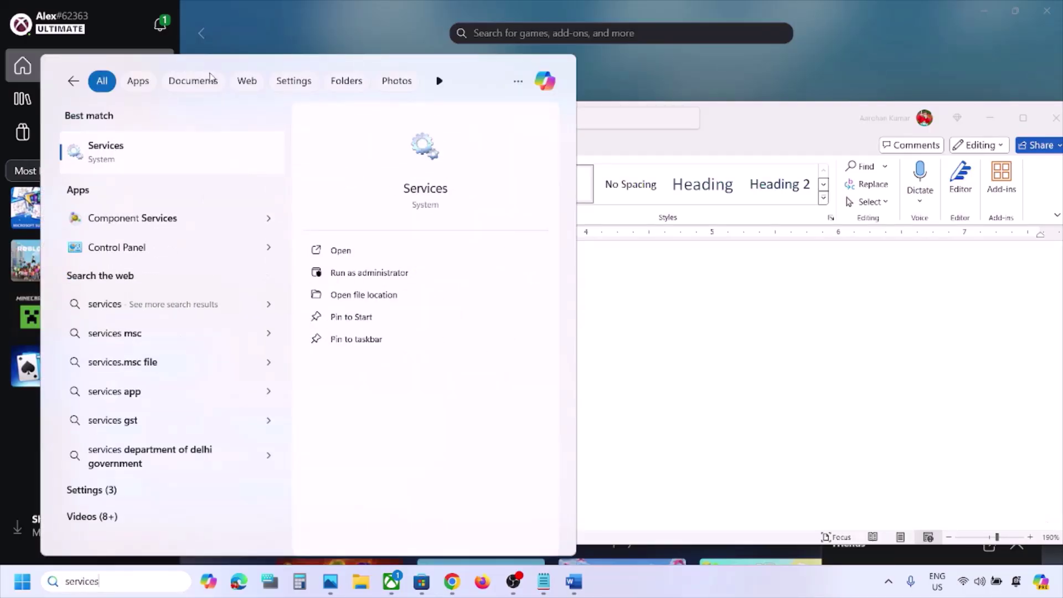
{"action": "left_click", "coordinate": [129, 143]}
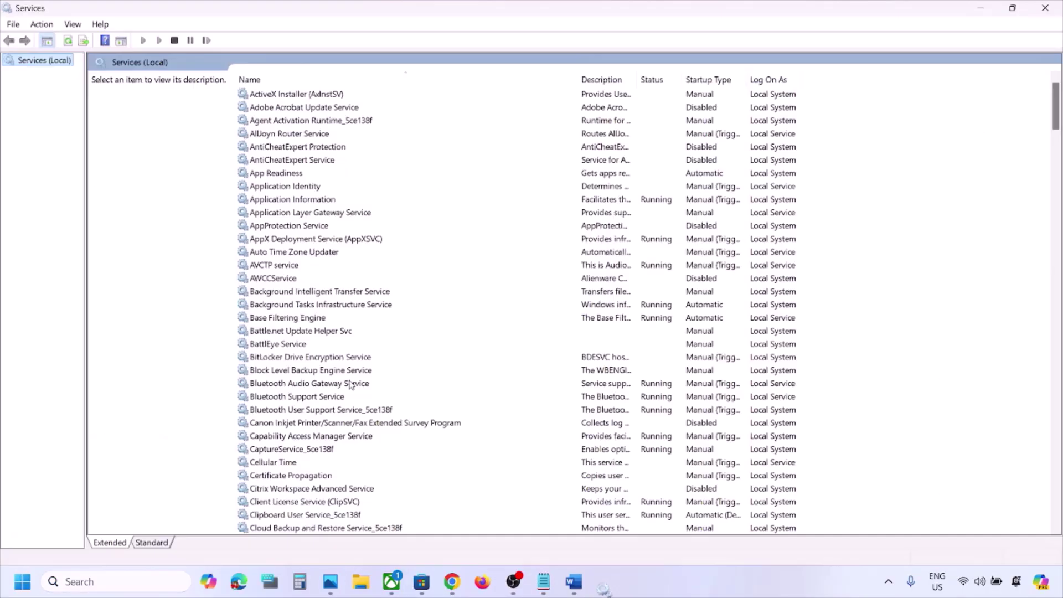
{"action": "left_click", "coordinate": [348, 383]}
Set the IP Helper service's startup type to Automatic and apply it
{"action": "key", "text": "i"}
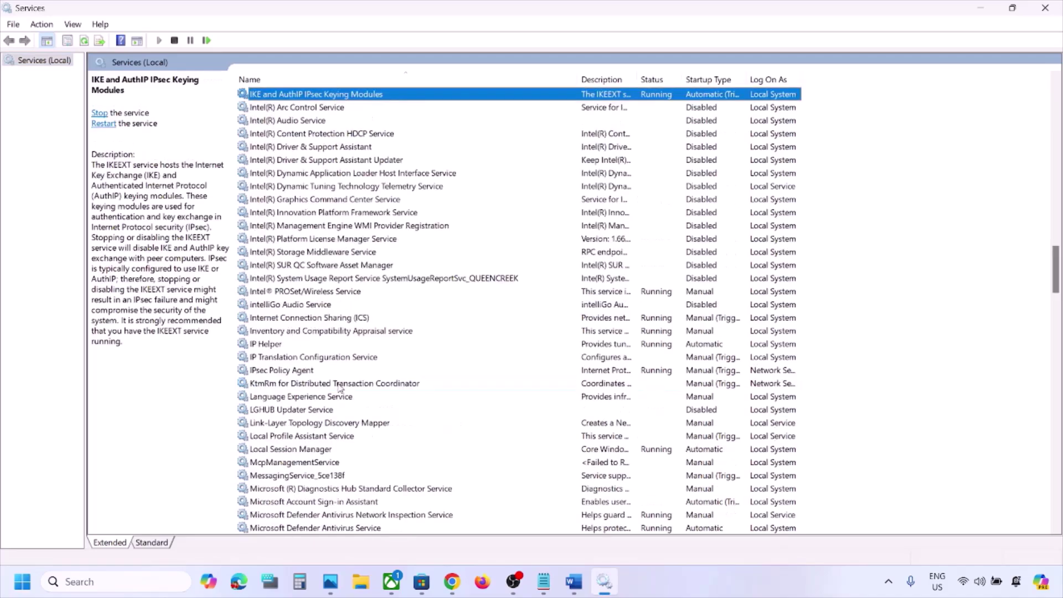
{"action": "left_click", "coordinate": [275, 343]}
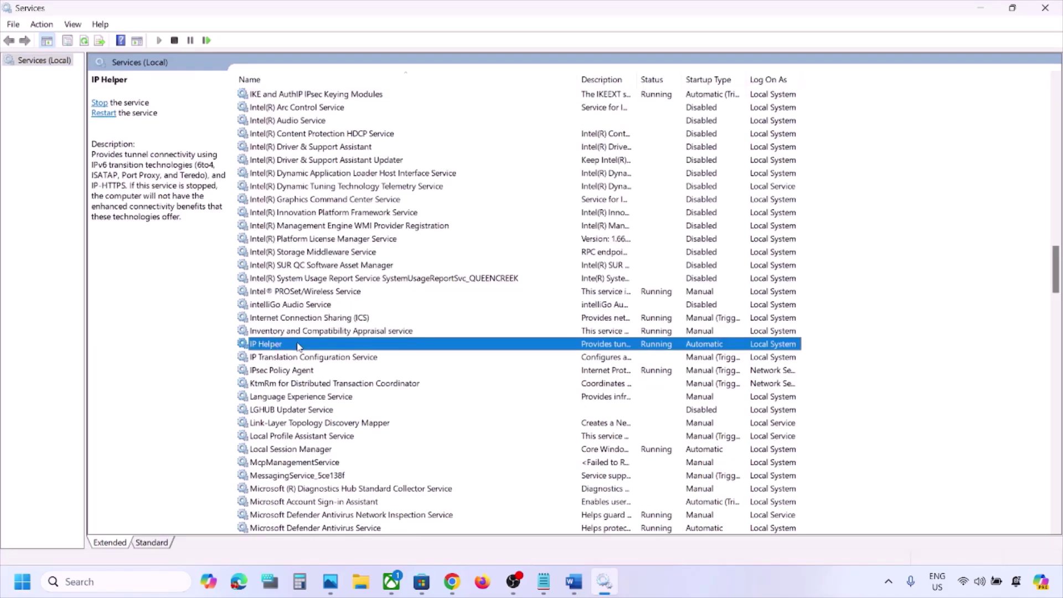
{"action": "double_click", "coordinate": [298, 346]}
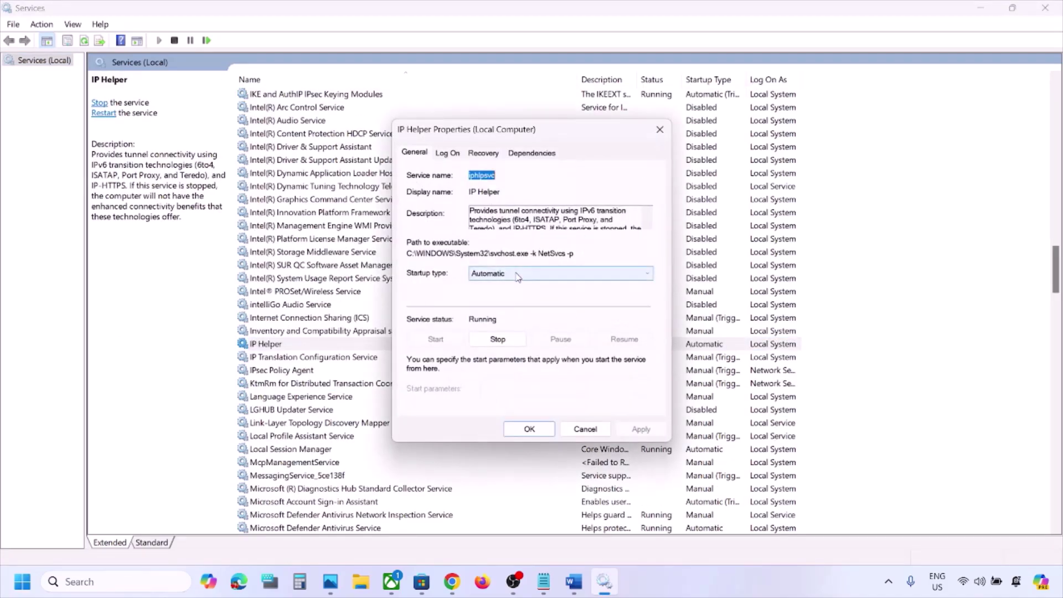
{"action": "left_click", "coordinate": [517, 277]}
{"action": "left_click", "coordinate": [515, 295]}
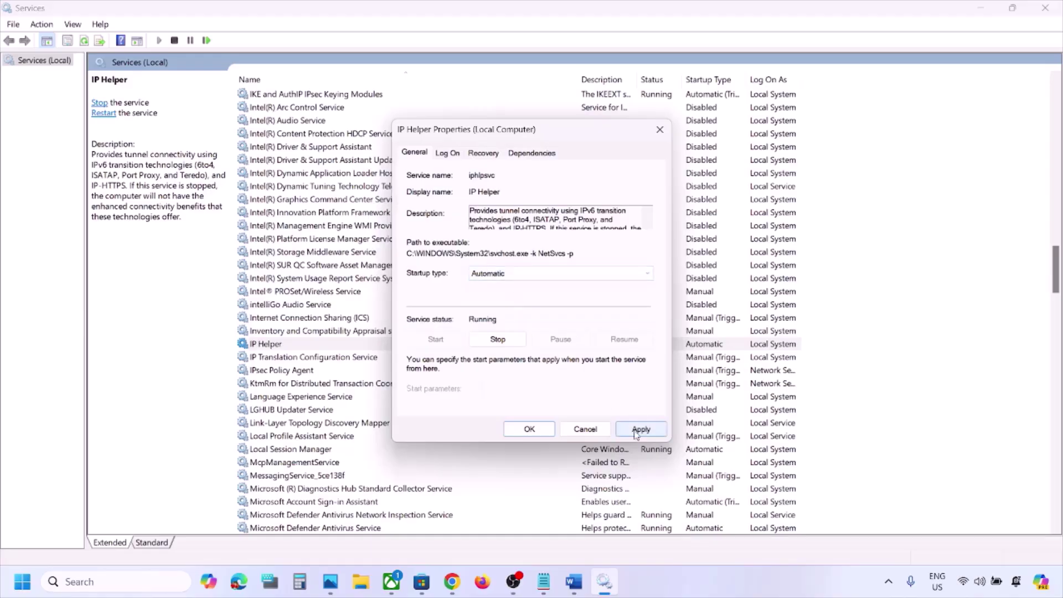
{"action": "left_click", "coordinate": [637, 429]}
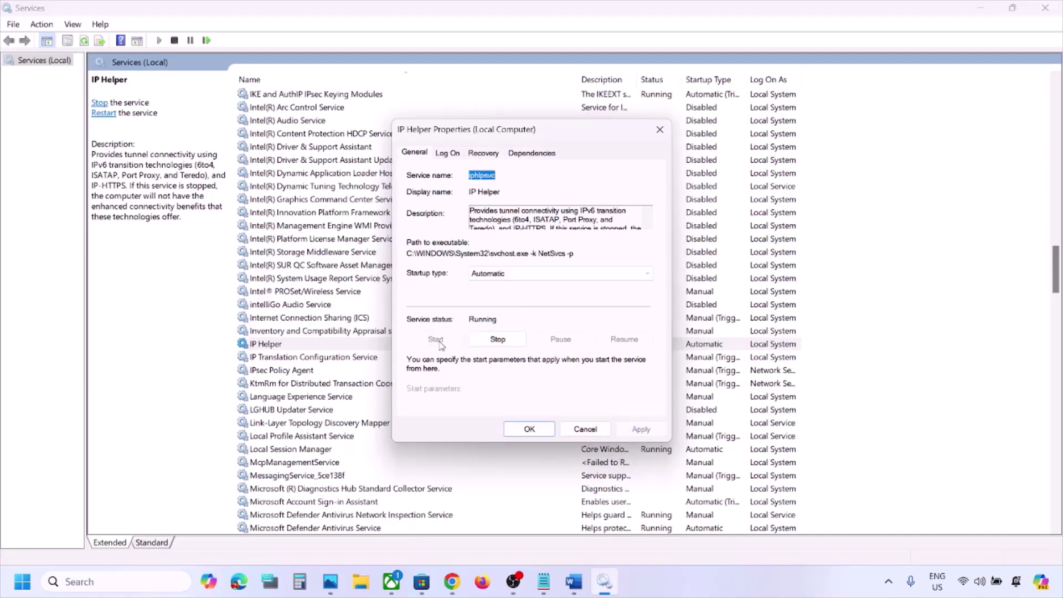
{"action": "left_click", "coordinate": [527, 429]}
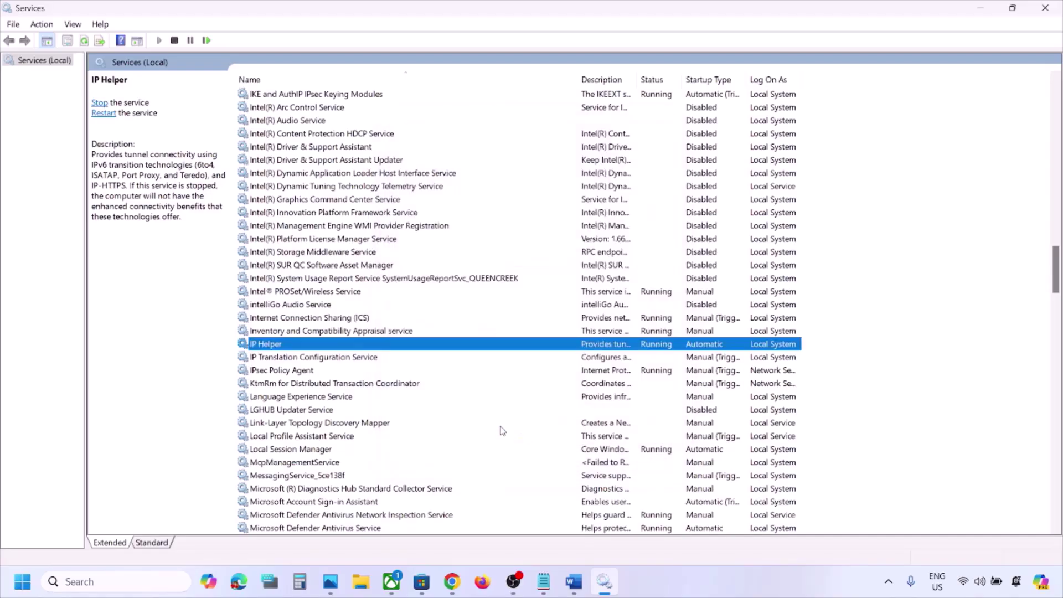
{"action": "left_click", "coordinate": [403, 435]}
{"action": "key", "text": "x"}
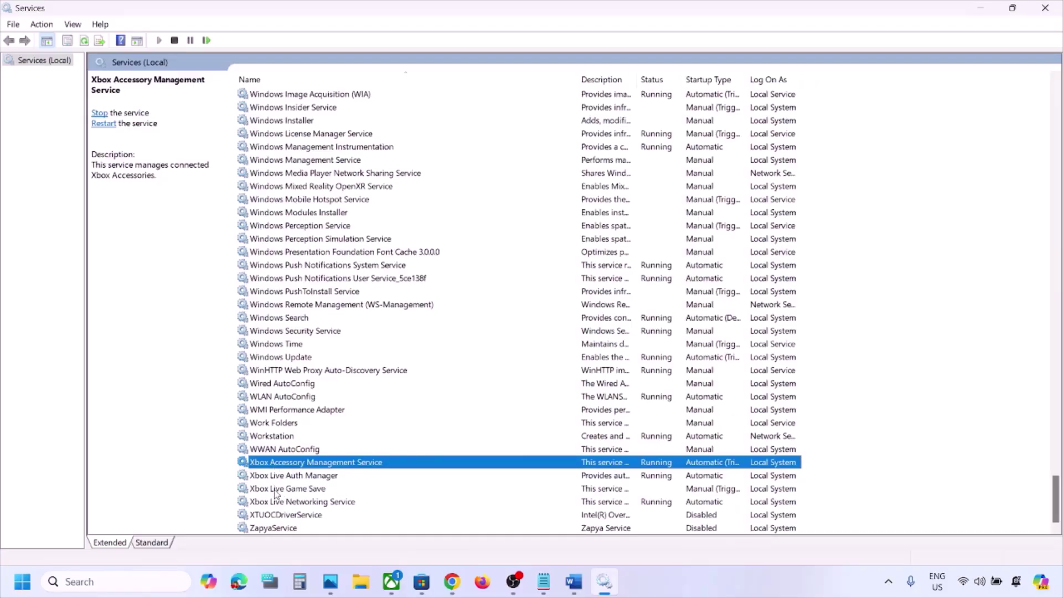
Set Xbox Accessory Management Service and Xbox Live Auth Manager to Automatic startup
{"action": "double_click", "coordinate": [344, 467]}
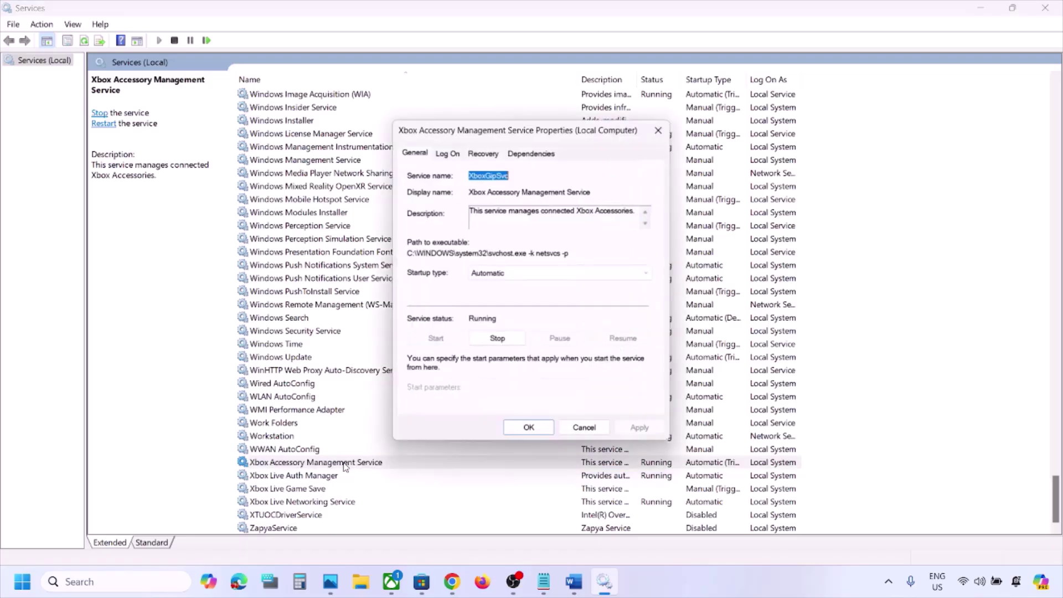
{"action": "left_click", "coordinate": [492, 280]}
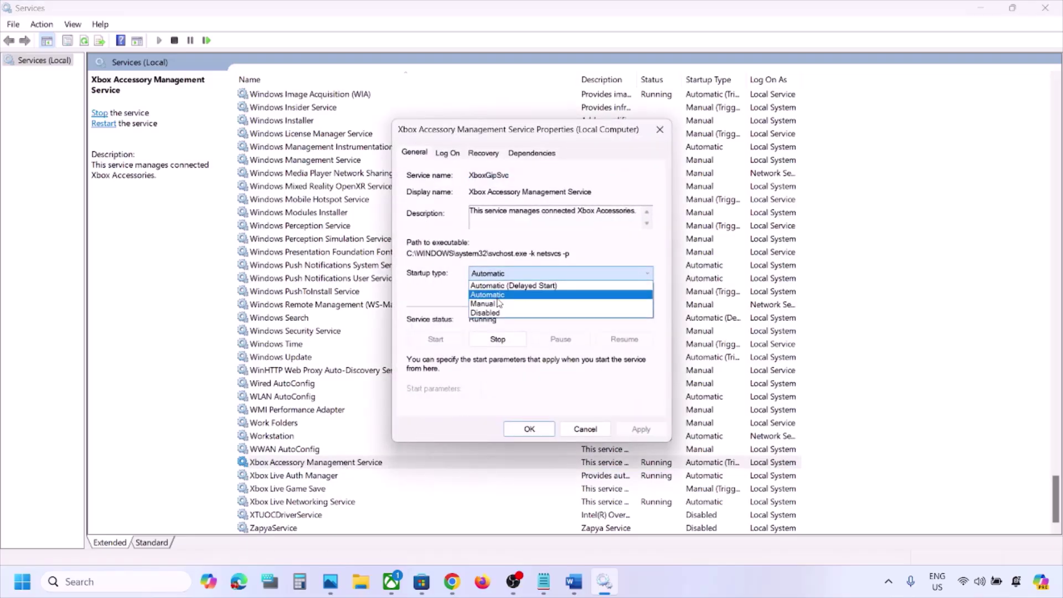
{"action": "left_click", "coordinate": [497, 298]}
{"action": "left_click", "coordinate": [637, 428]}
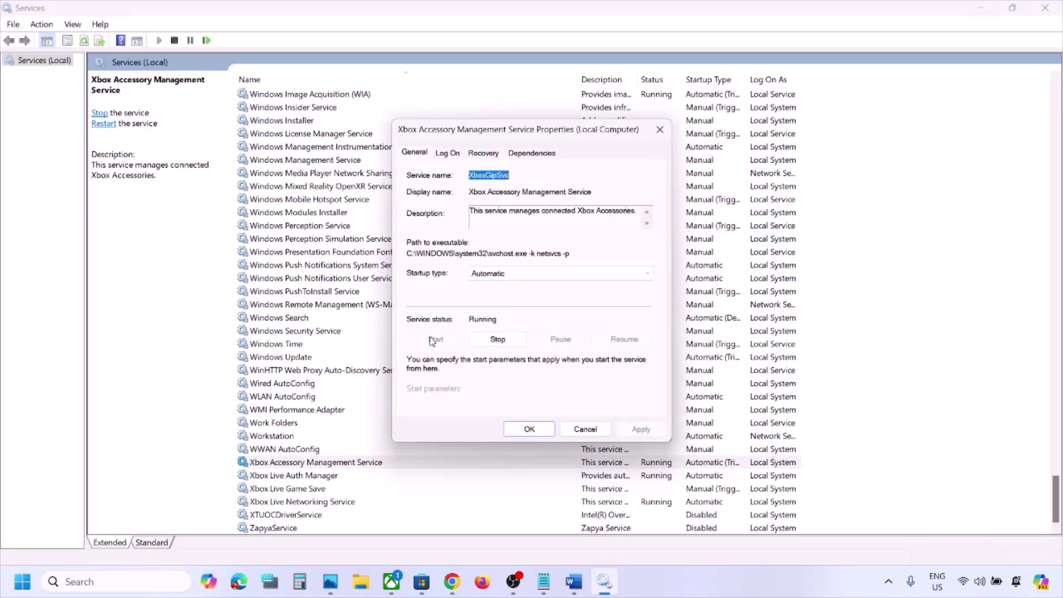
{"action": "left_click", "coordinate": [530, 433]}
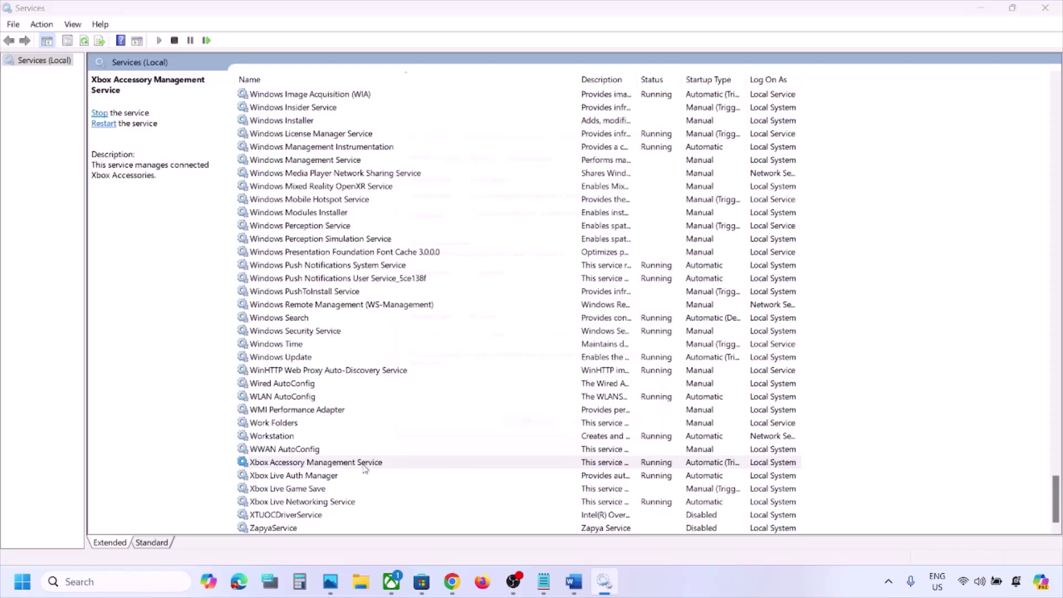
{"action": "double_click", "coordinate": [318, 475]}
{"action": "left_click", "coordinate": [564, 274]}
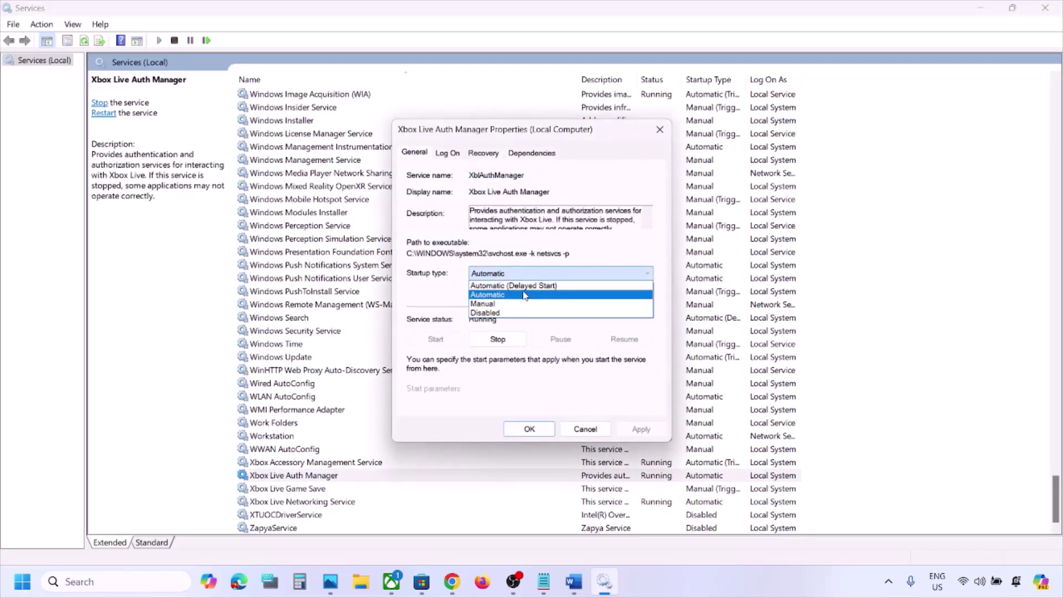
{"action": "left_click", "coordinate": [540, 291]}
{"action": "left_click", "coordinate": [640, 428]}
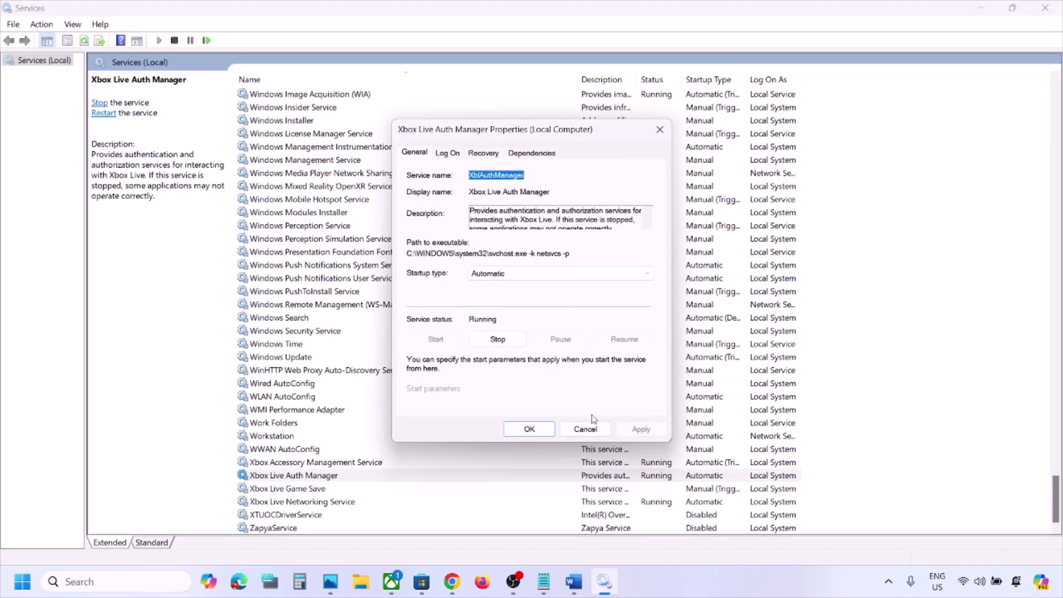
{"action": "left_click", "coordinate": [522, 430]}
Set Xbox Live Game Save and Xbox Live Networking Service to Automatic, starting Game Save
{"action": "double_click", "coordinate": [305, 488]}
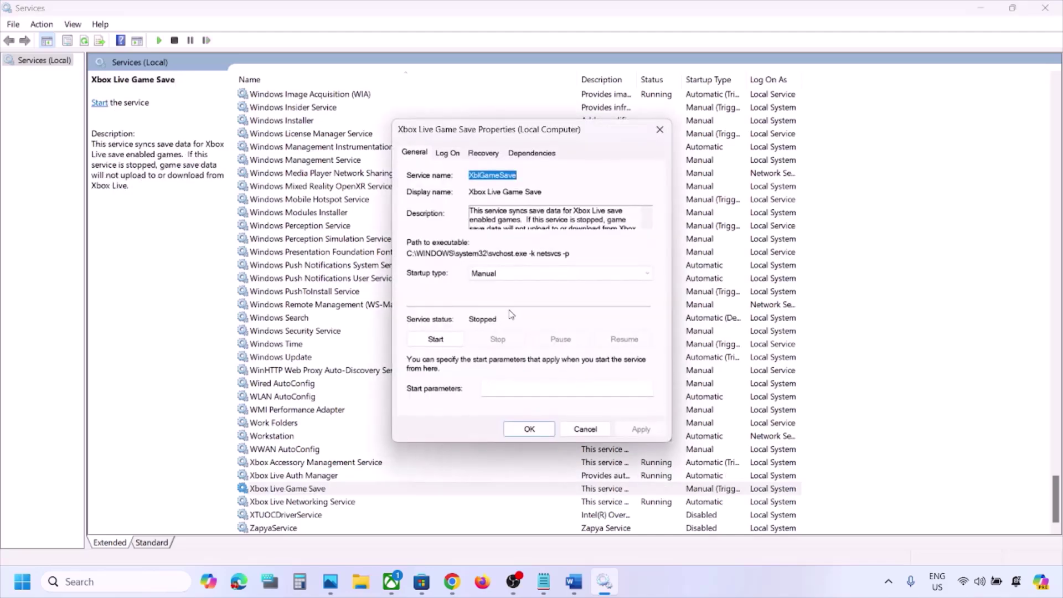
{"action": "left_click", "coordinate": [503, 274]}
{"action": "left_click", "coordinate": [531, 292]}
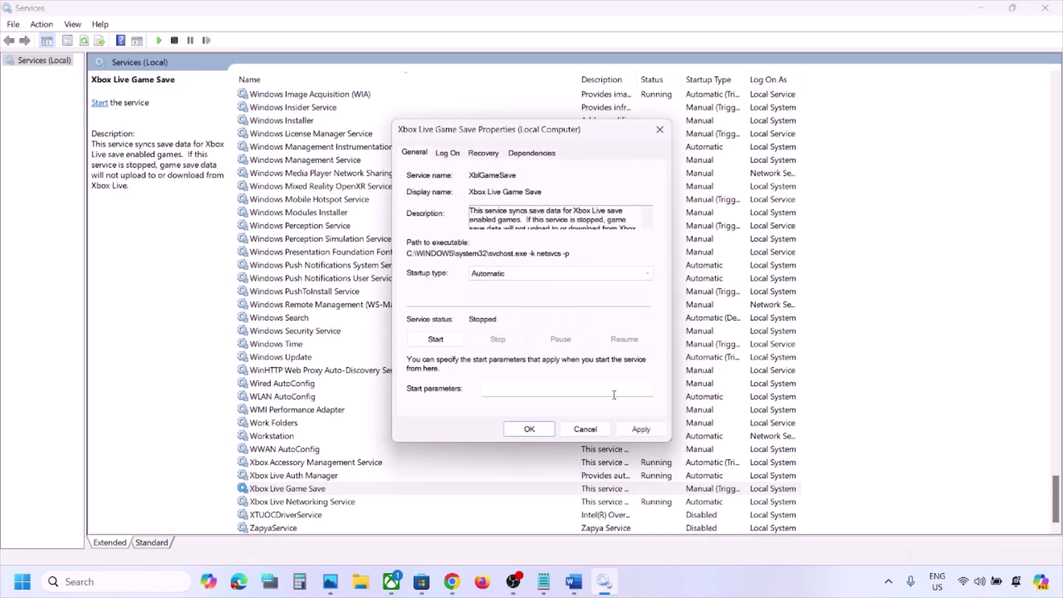
{"action": "left_click", "coordinate": [636, 429]}
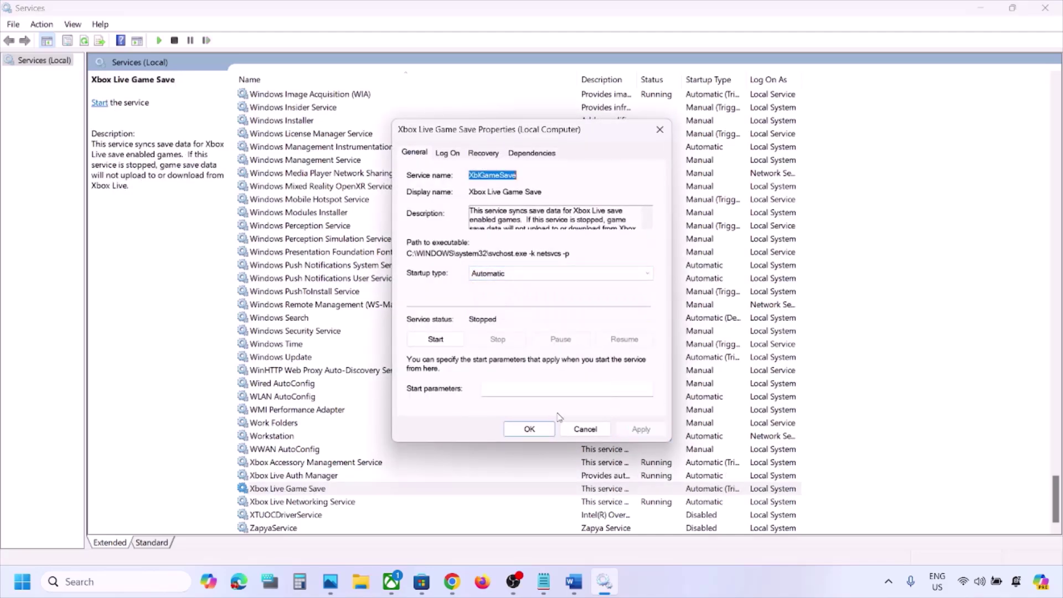
{"action": "left_click", "coordinate": [440, 341]}
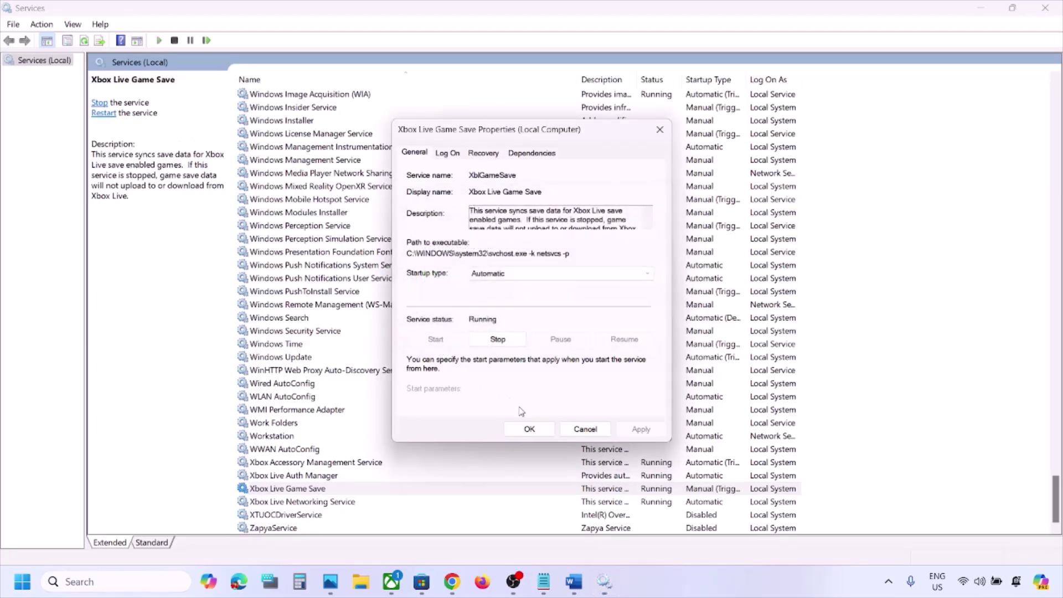
{"action": "left_click", "coordinate": [529, 429]}
{"action": "double_click", "coordinate": [335, 501]}
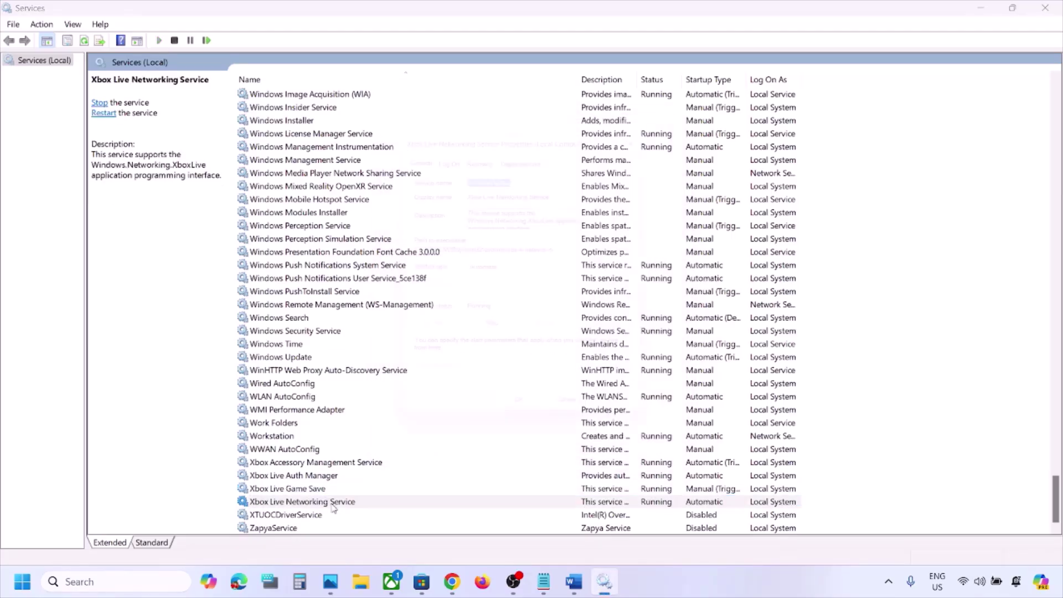
{"action": "left_click", "coordinate": [533, 274]}
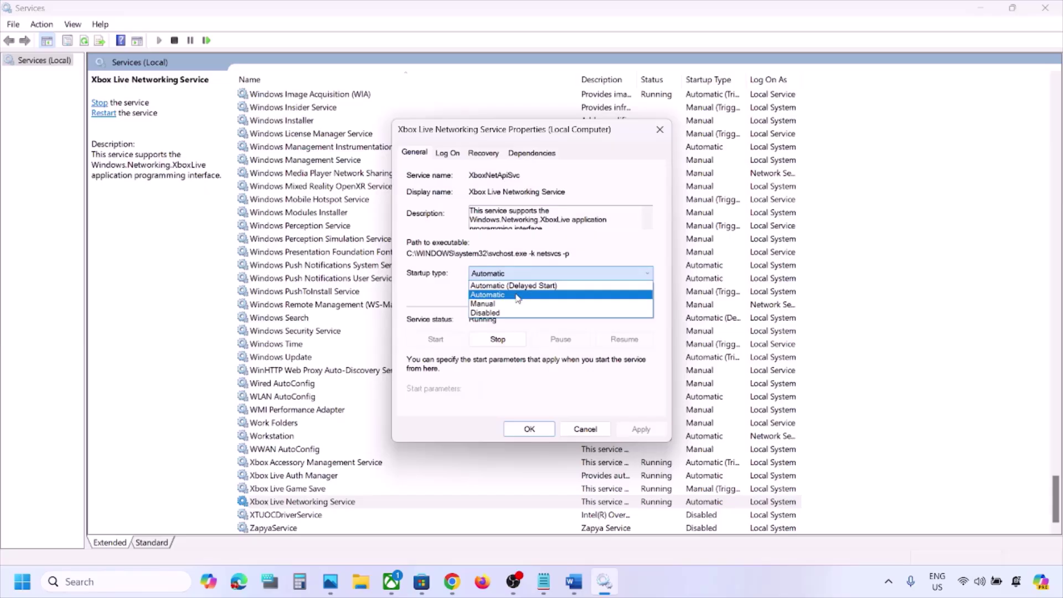
{"action": "left_click", "coordinate": [517, 296]}
{"action": "left_click", "coordinate": [640, 428]}
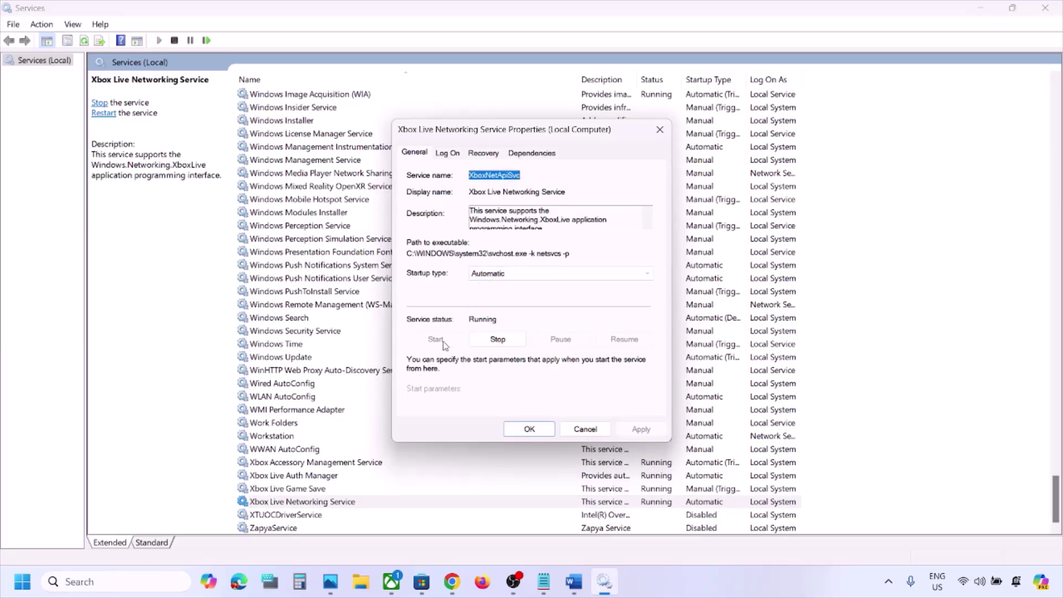
{"action": "left_click", "coordinate": [529, 426]}
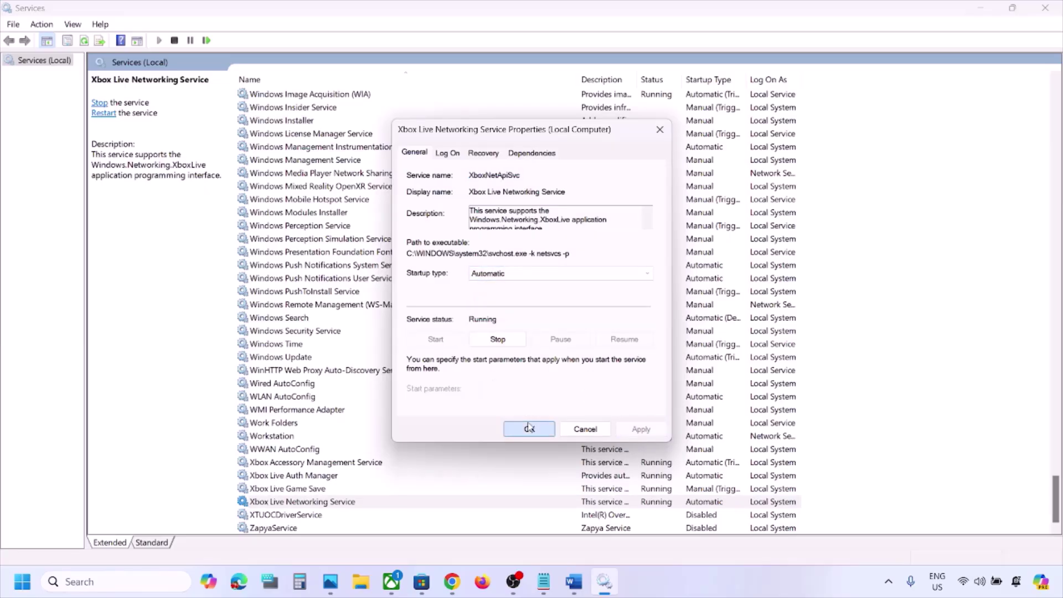
Set the Windows Update service's startup type to Automatic and apply it
{"action": "left_click", "coordinate": [289, 357]}
{"action": "double_click", "coordinate": [330, 360]}
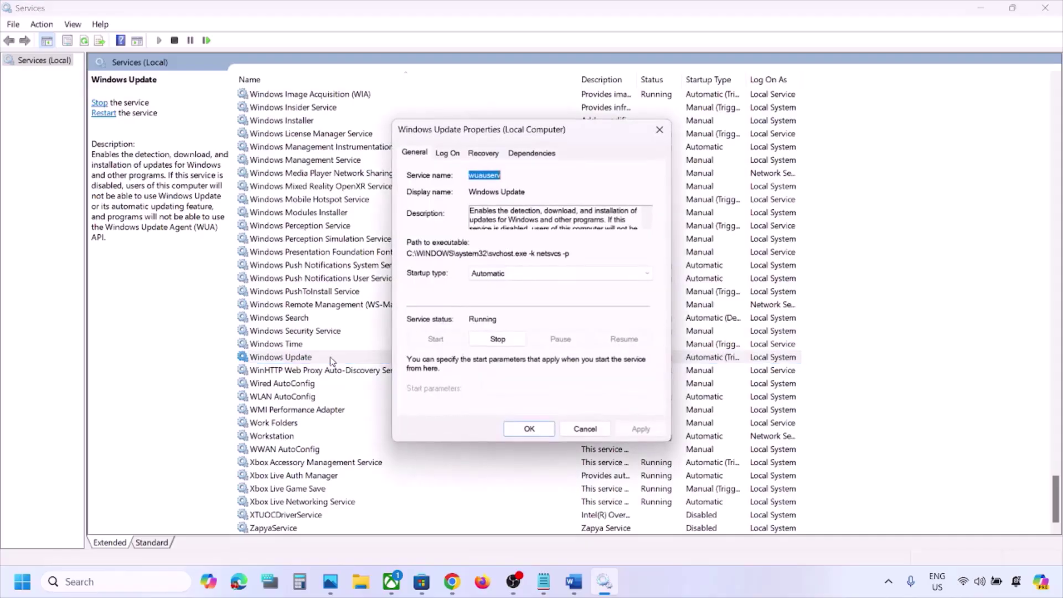
{"action": "left_click", "coordinate": [501, 274]}
{"action": "left_click", "coordinate": [502, 298]}
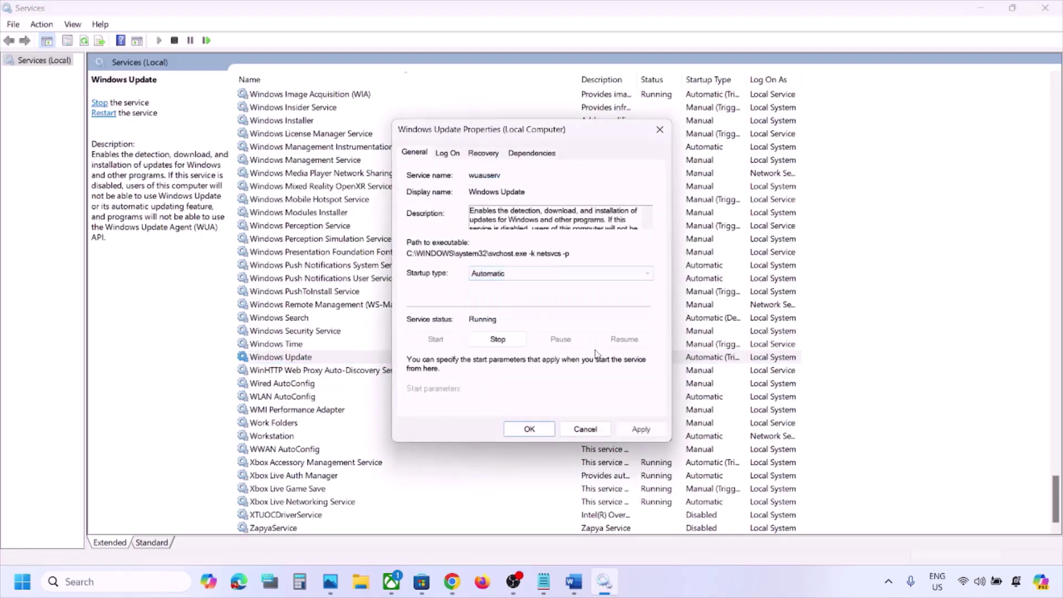
{"action": "left_click", "coordinate": [639, 429]}
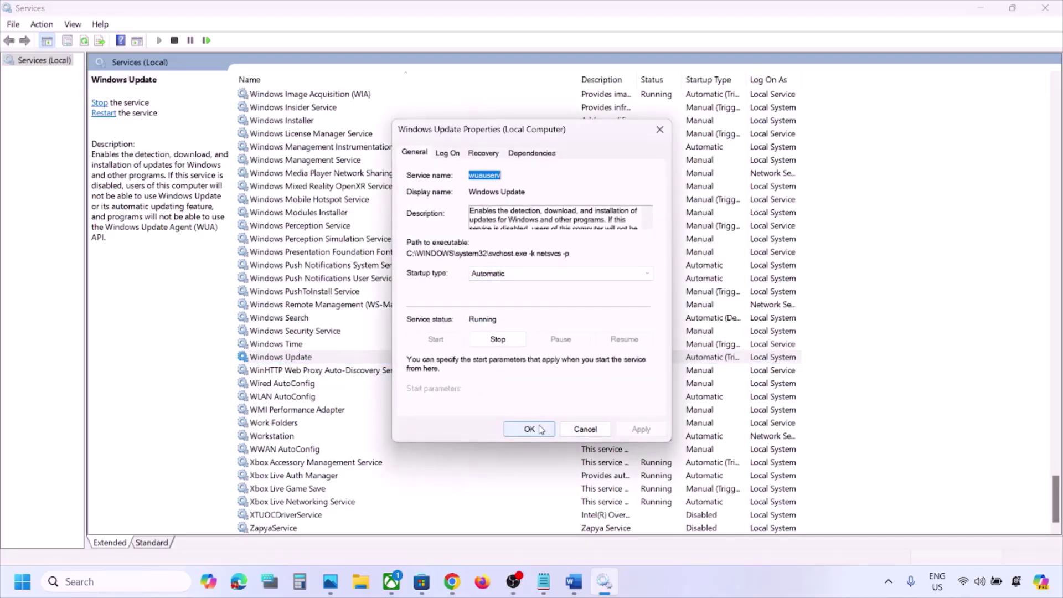
{"action": "left_click", "coordinate": [529, 429]}
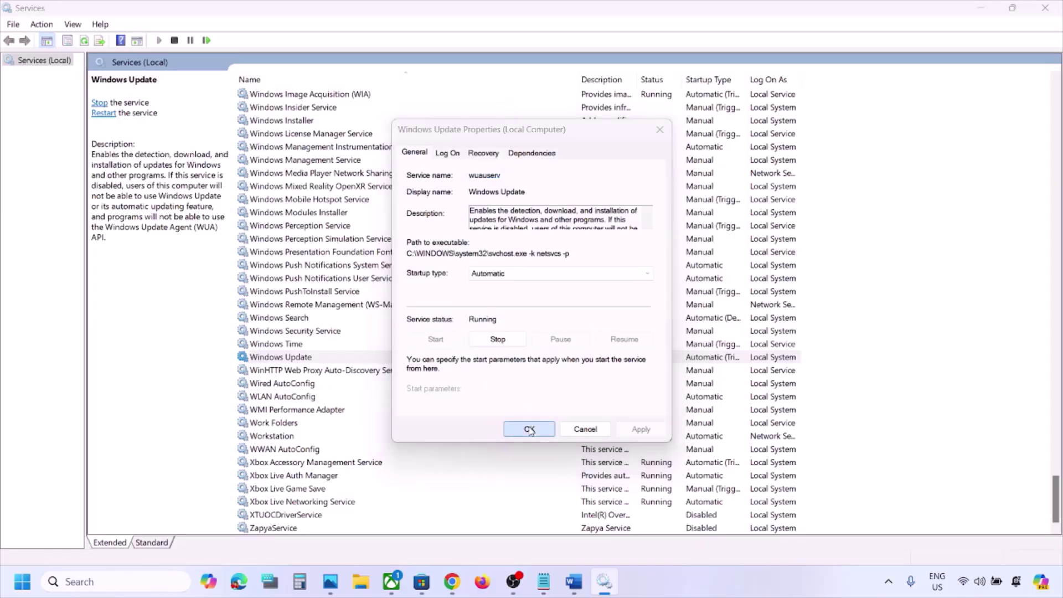
{"action": "left_click", "coordinate": [380, 331]}
Locate the two Gaming Services entries and restart each of them
{"action": "key", "text": "g"}
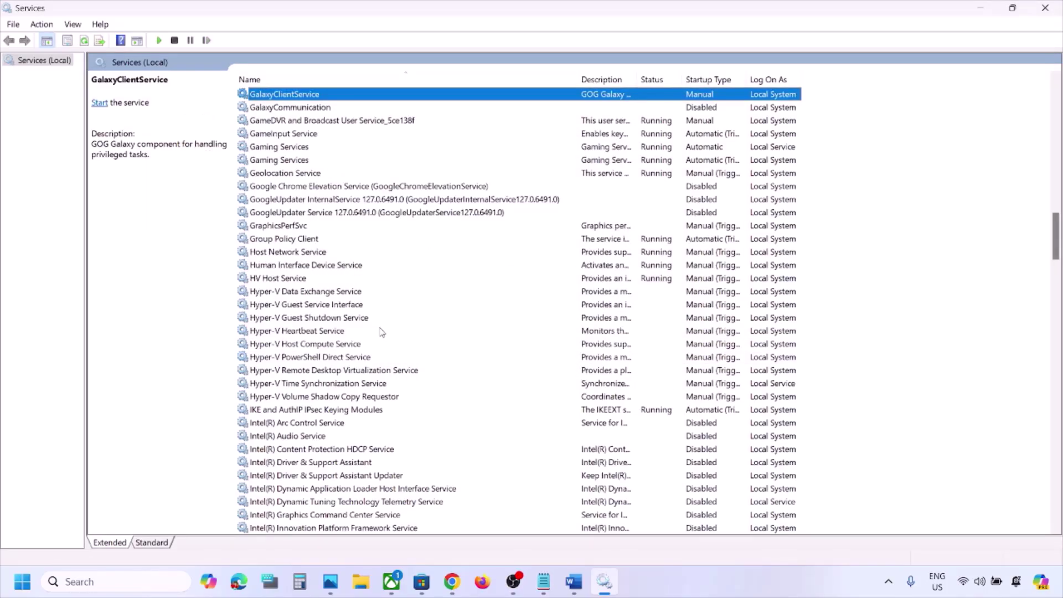
{"action": "scroll", "coordinate": [379, 330], "scroll_direction": "up", "scroll_amount": 4}
{"action": "left_click", "coordinate": [299, 292]}
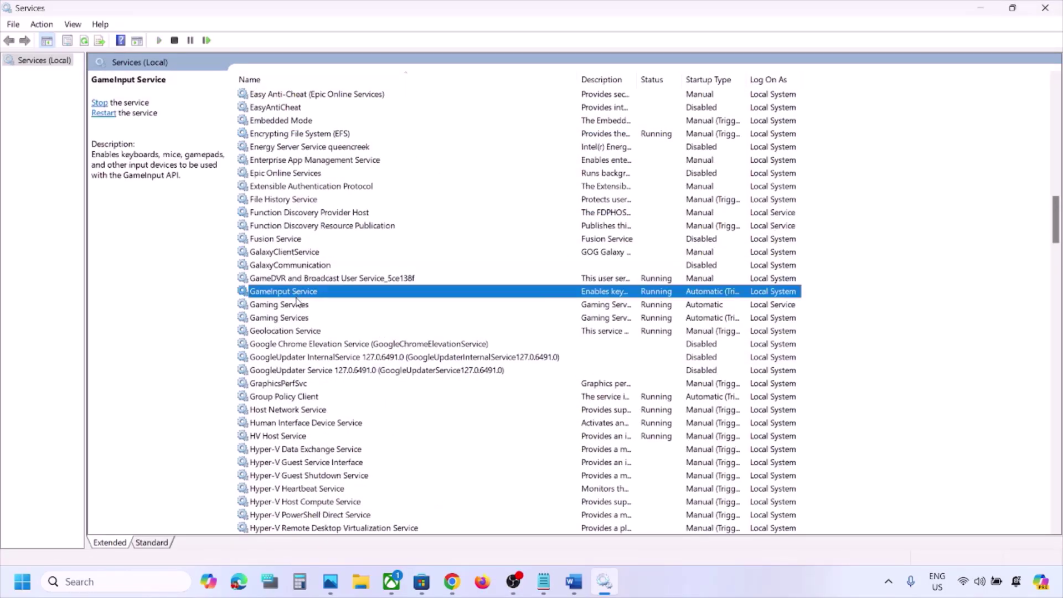
{"action": "left_click", "coordinate": [294, 305]}
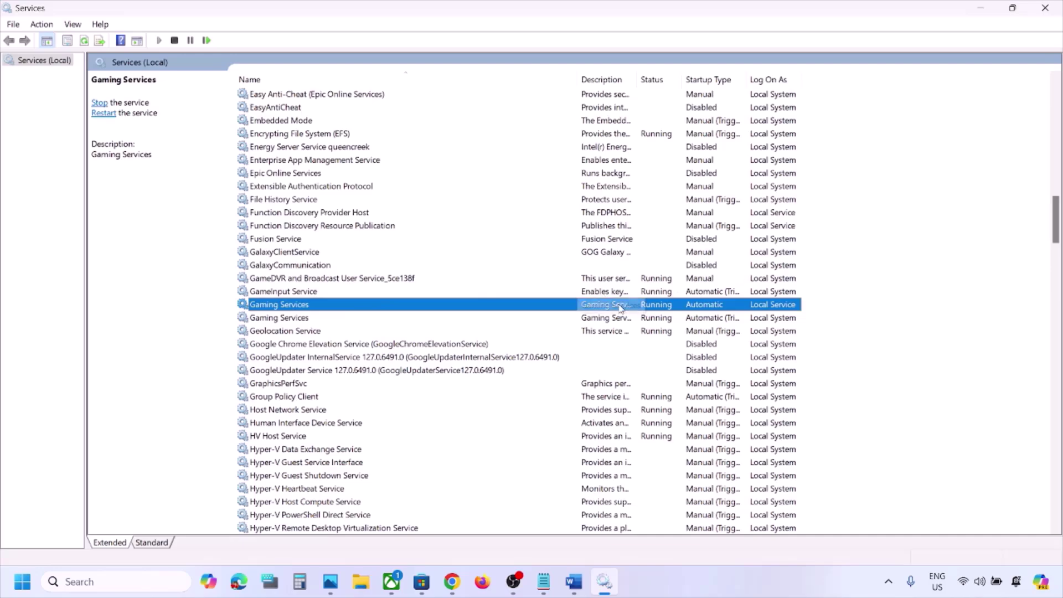
{"action": "double_click", "coordinate": [557, 309]}
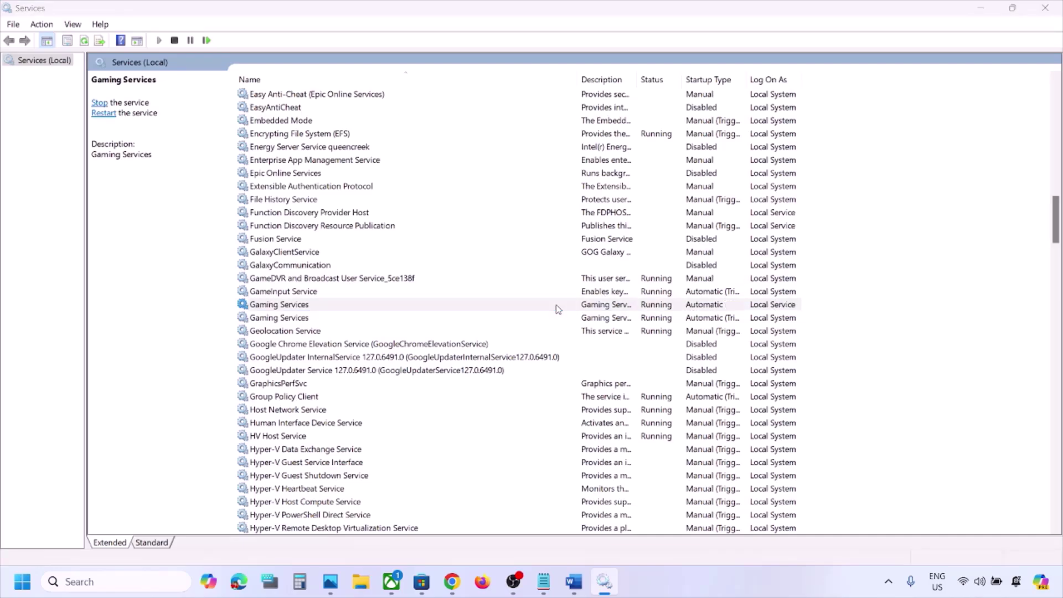
{"action": "left_click", "coordinate": [659, 129]}
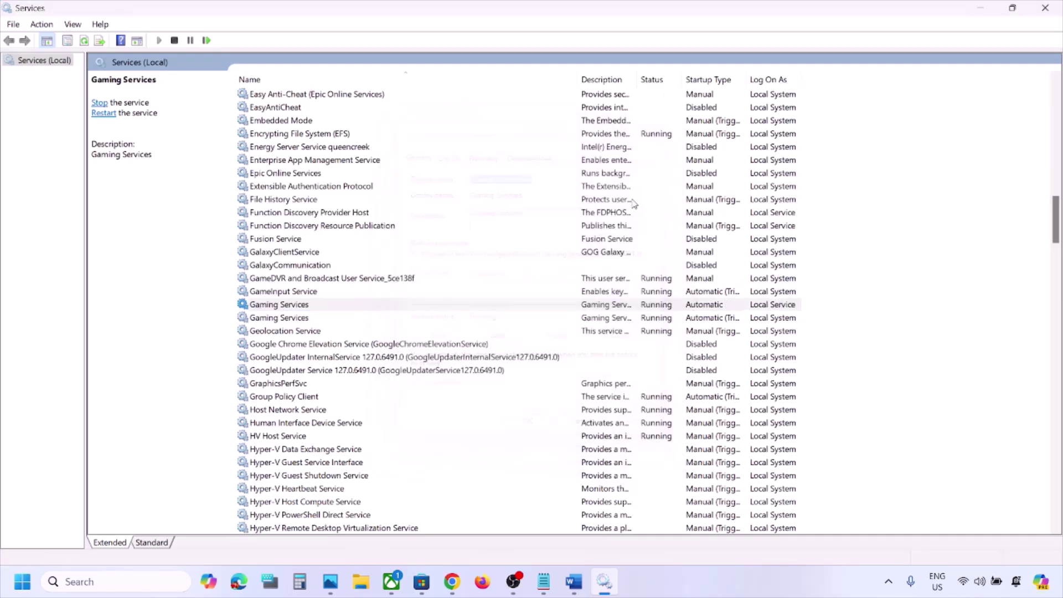
{"action": "right_click", "coordinate": [579, 309]}
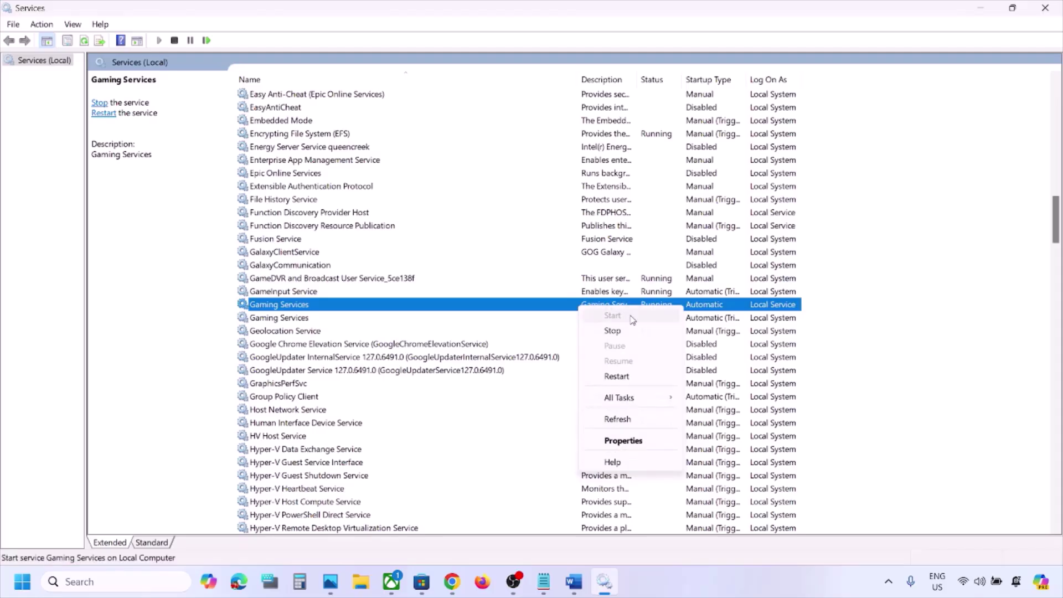
{"action": "left_click", "coordinate": [625, 378]}
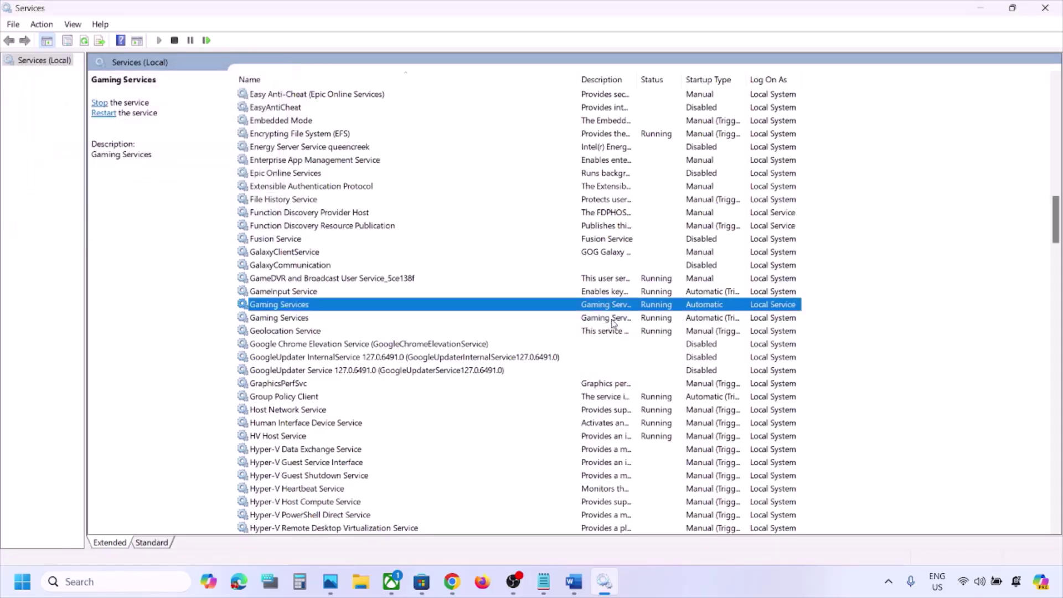
{"action": "left_click", "coordinate": [612, 320]}
{"action": "right_click", "coordinate": [613, 321]}
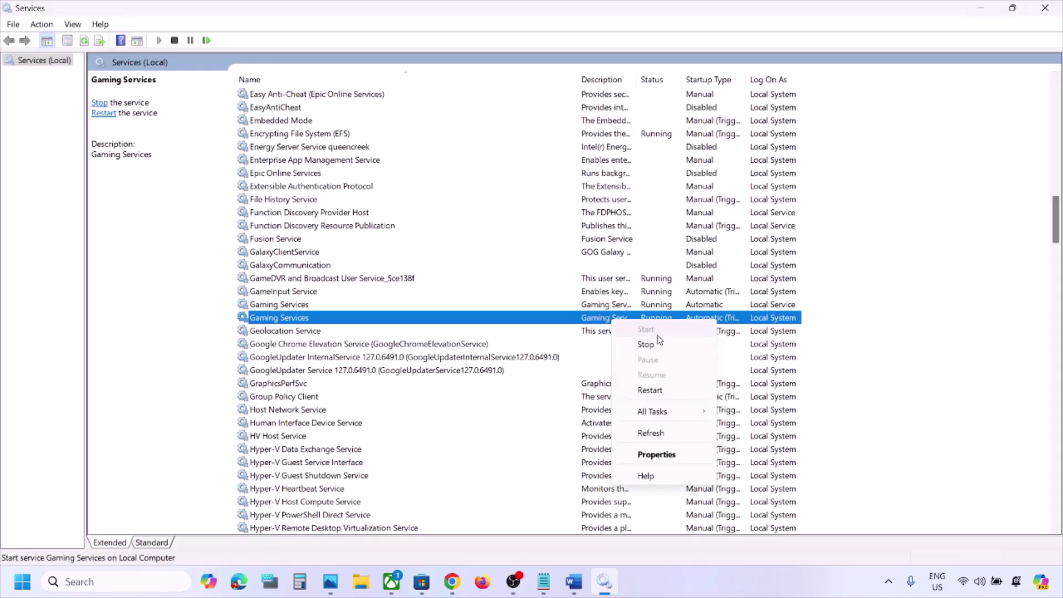
{"action": "left_click", "coordinate": [653, 389]}
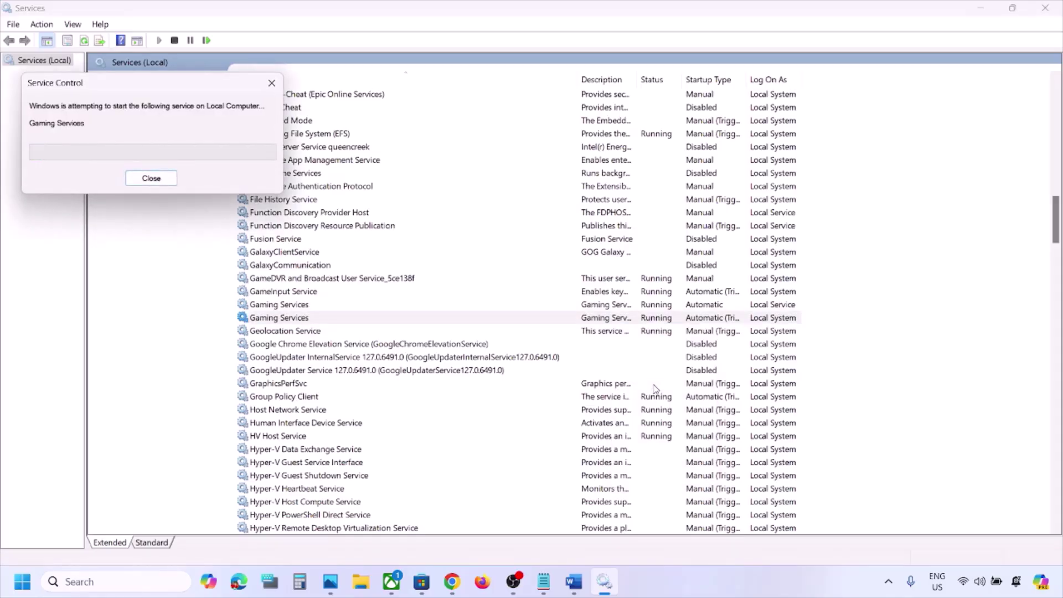
Stop both Gaming Services entries, then restart Gaming Services again
{"action": "left_click", "coordinate": [605, 308]}
{"action": "right_click", "coordinate": [602, 308]}
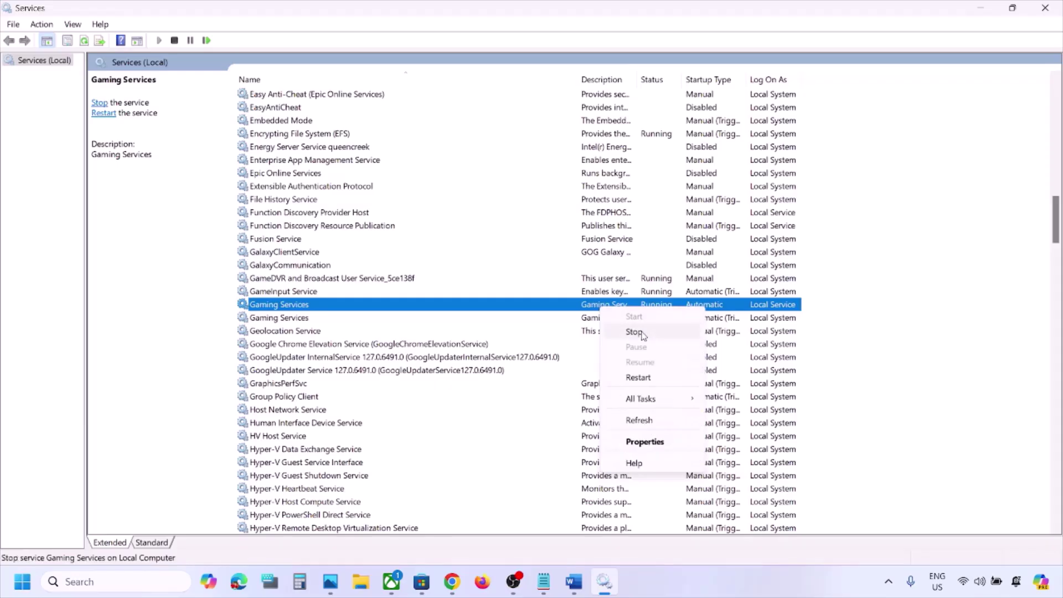
{"action": "left_click", "coordinate": [633, 332]}
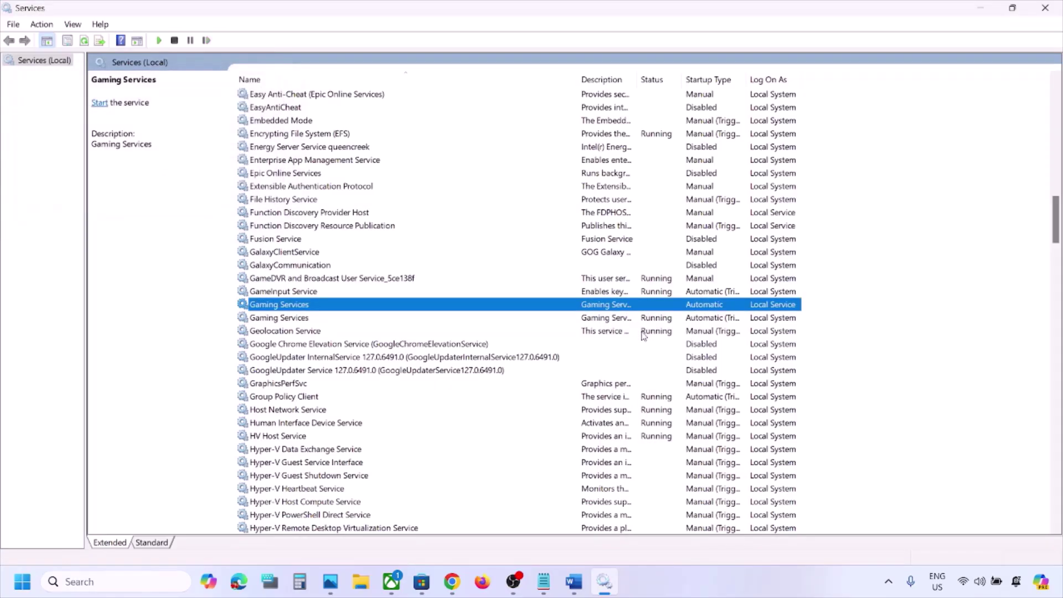
{"action": "left_click", "coordinate": [608, 319]}
{"action": "right_click", "coordinate": [609, 320]}
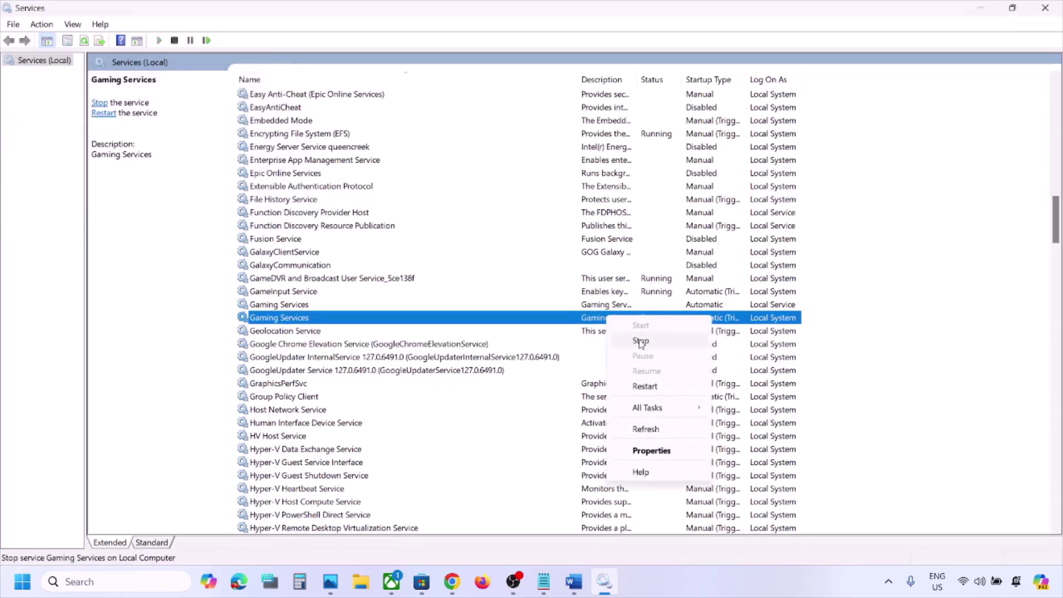
{"action": "left_click", "coordinate": [641, 342]}
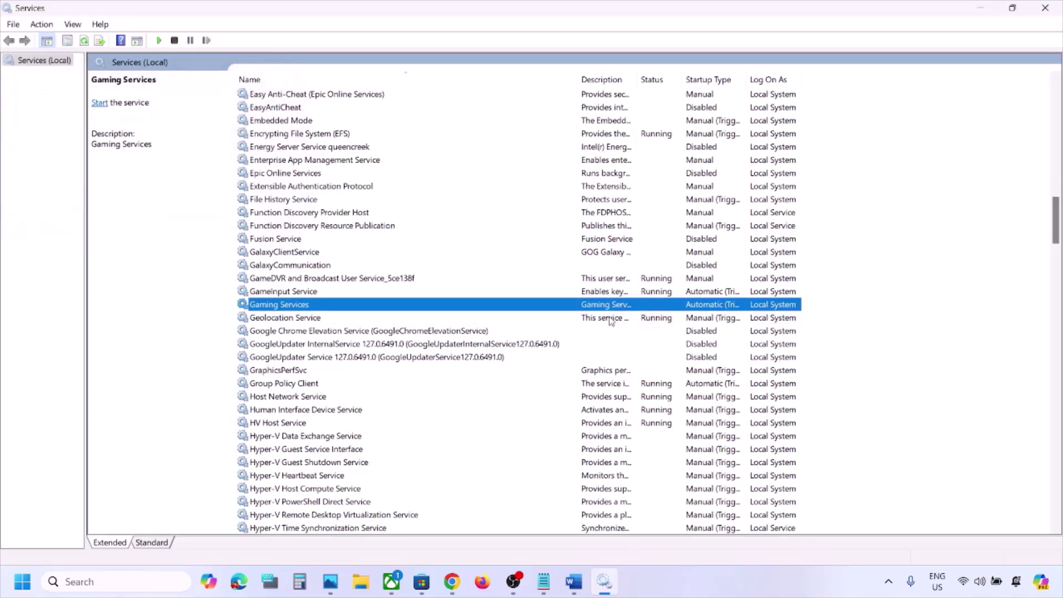
{"action": "right_click", "coordinate": [604, 308]}
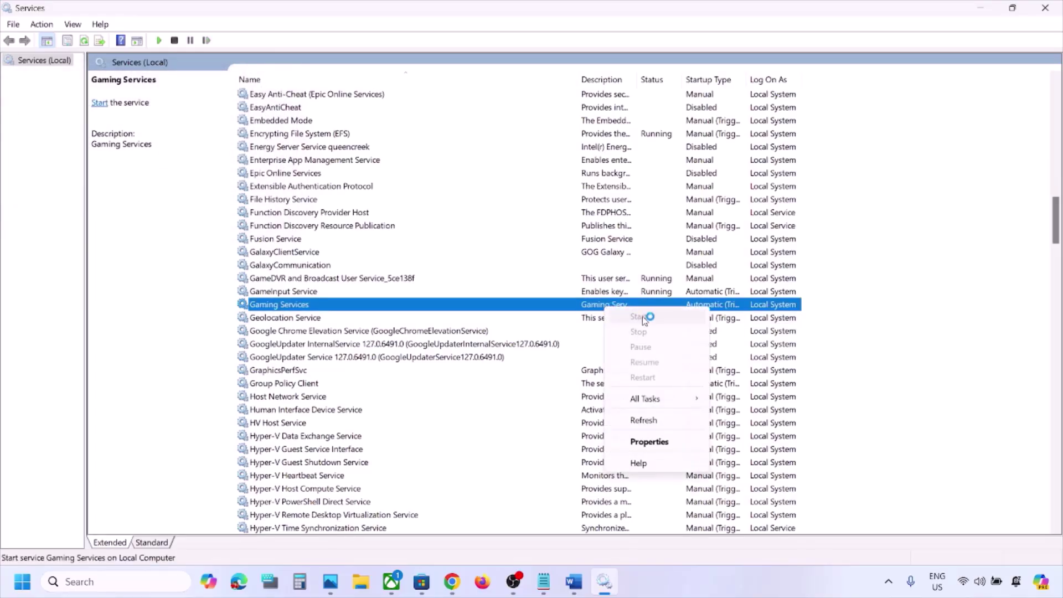
{"action": "right_click", "coordinate": [598, 311]}
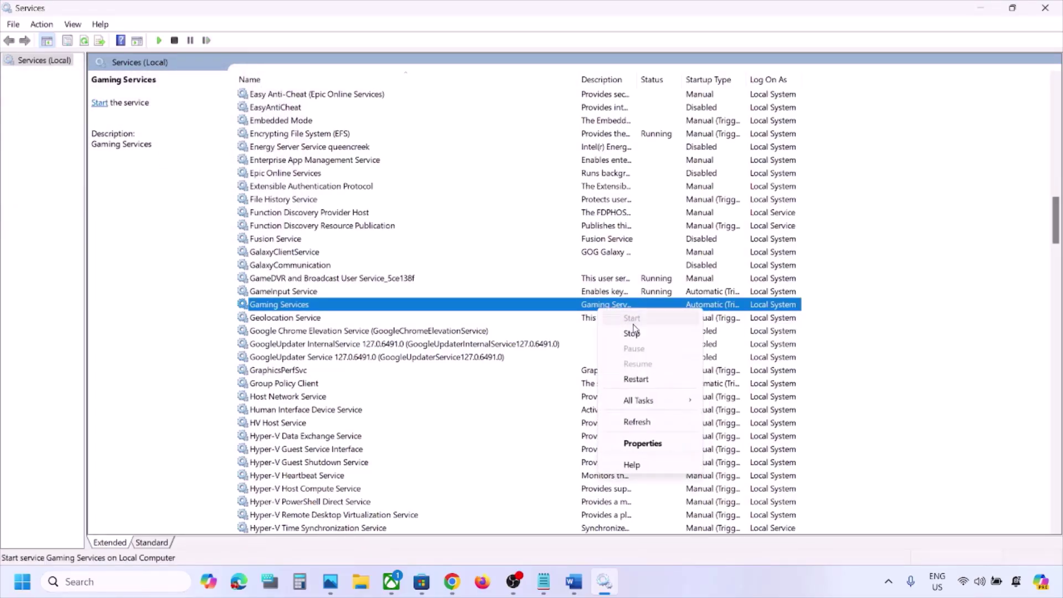
{"action": "left_click", "coordinate": [636, 378]}
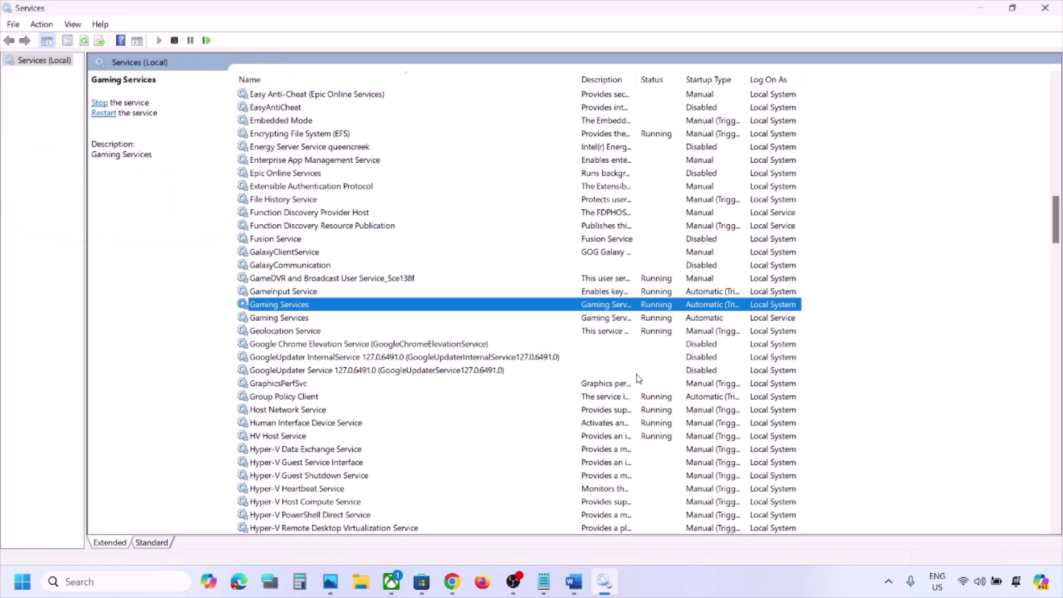
{"action": "left_click", "coordinate": [612, 317]}
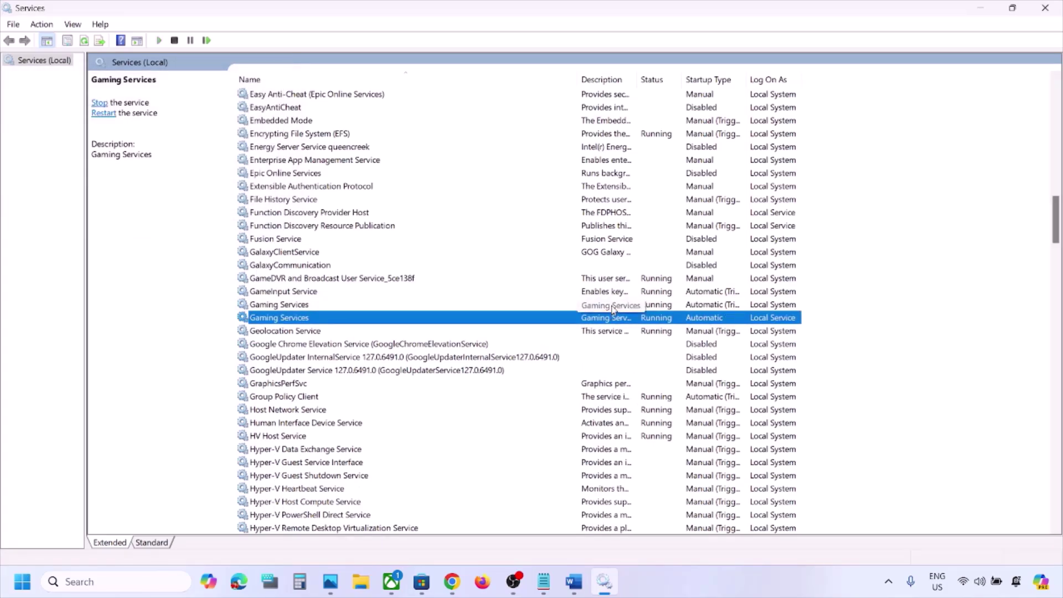
{"action": "left_click", "coordinate": [613, 309]}
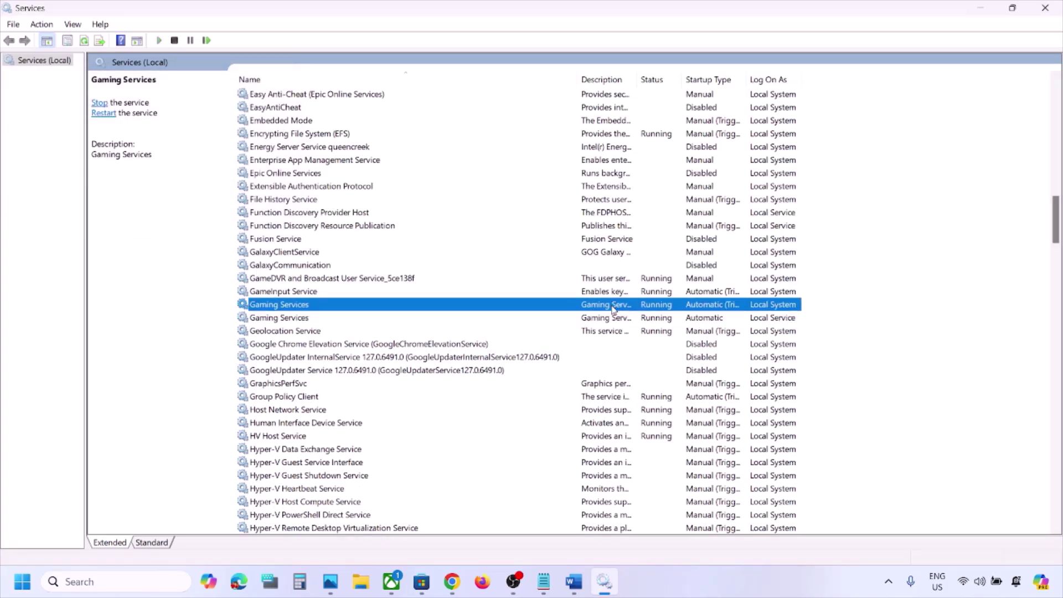
Keep Microsoft Store Install Service on Automatic startup and apply it
{"action": "left_click", "coordinate": [603, 239]}
{"action": "key", "text": "m"}
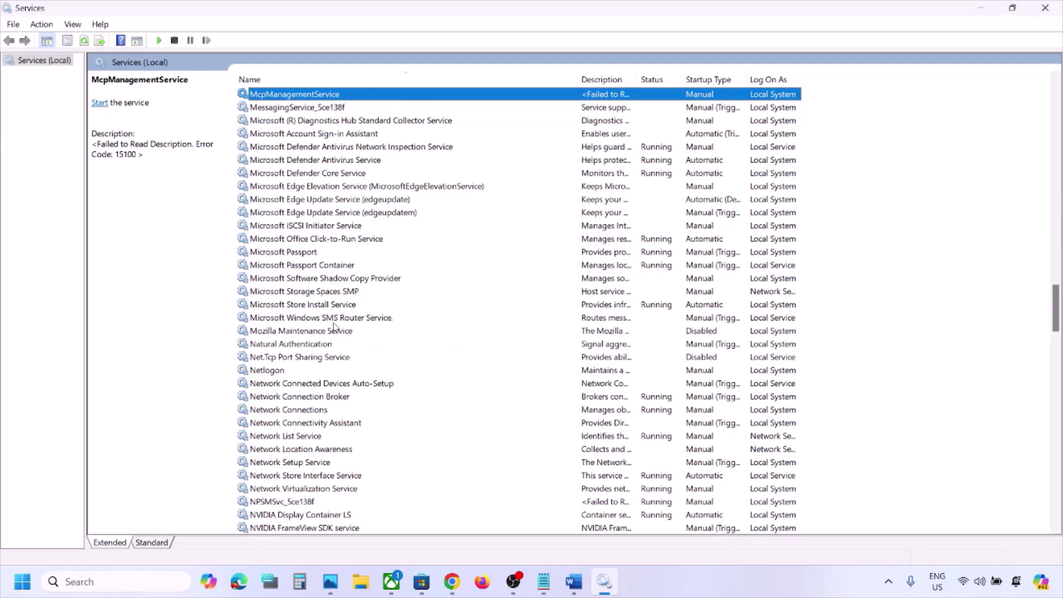
{"action": "left_click", "coordinate": [325, 307]}
{"action": "double_click", "coordinate": [381, 308]}
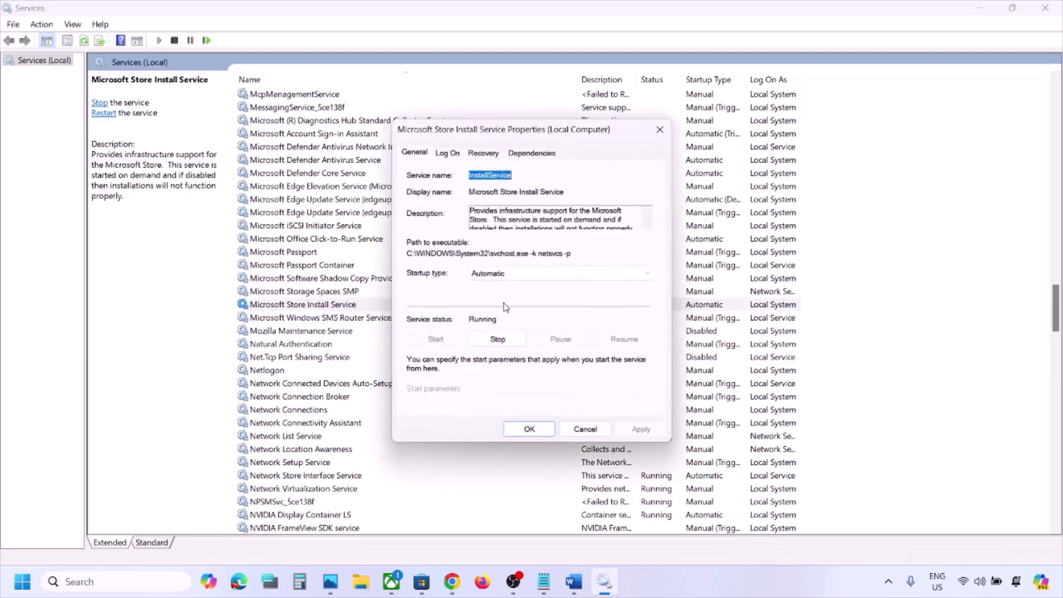
{"action": "left_click", "coordinate": [505, 273]}
{"action": "left_click", "coordinate": [506, 295]}
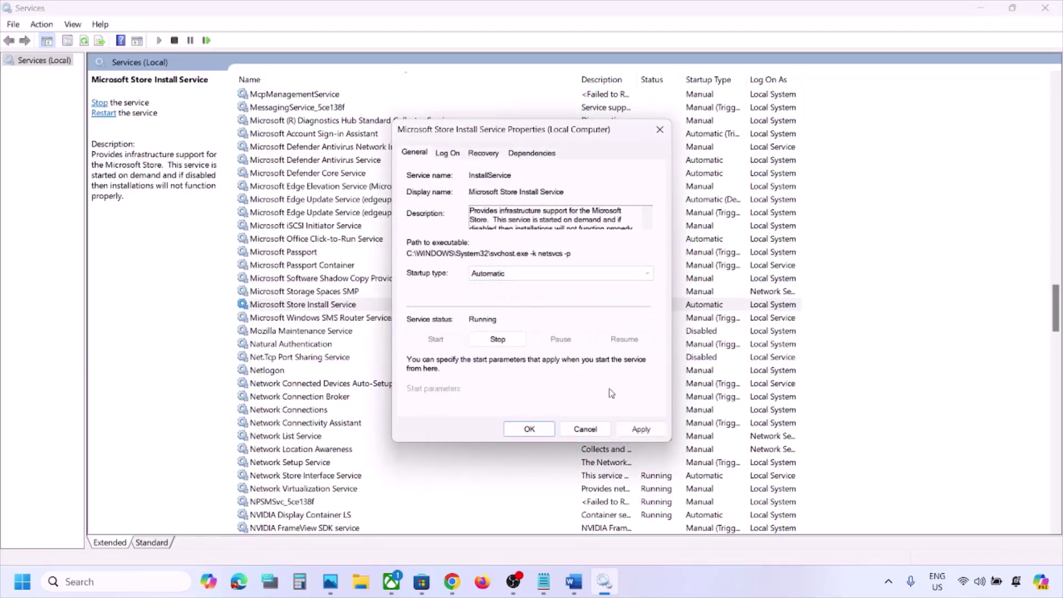
{"action": "left_click", "coordinate": [636, 429]}
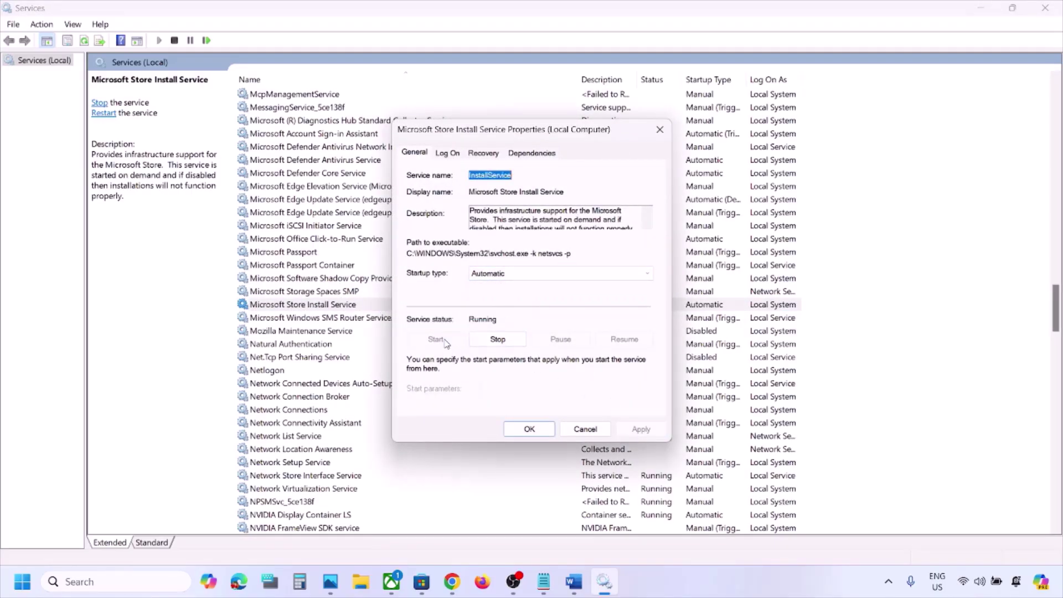
Close the service properties and scroll the notes to Step 9 on deleting Xbl login credentials
{"action": "left_click", "coordinate": [529, 429]}
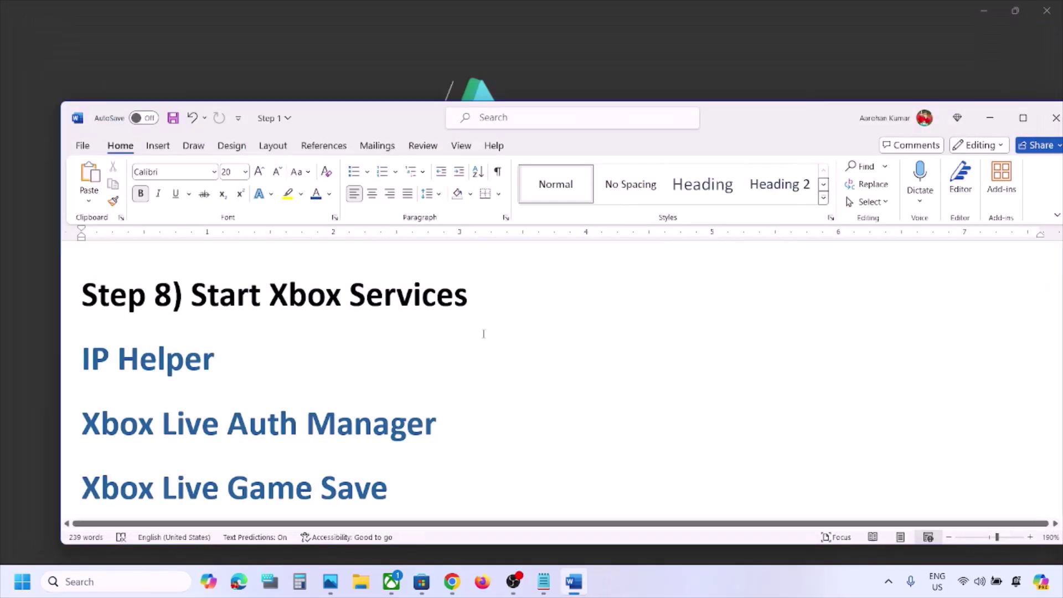
{"action": "scroll", "coordinate": [483, 333], "scroll_direction": "down", "scroll_amount": 5}
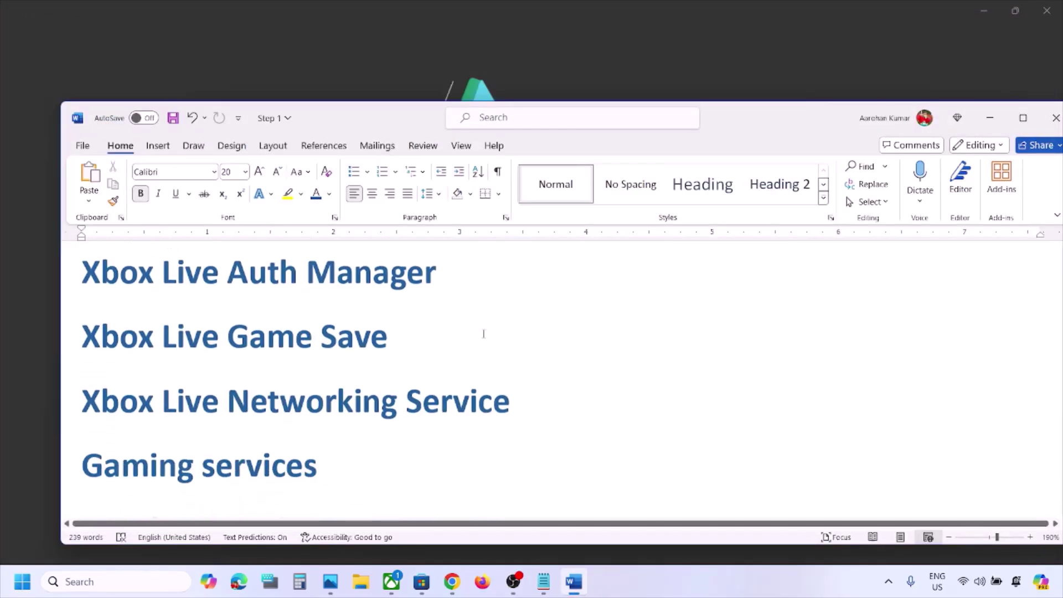
{"action": "scroll", "coordinate": [484, 334], "scroll_direction": "down", "scroll_amount": 4}
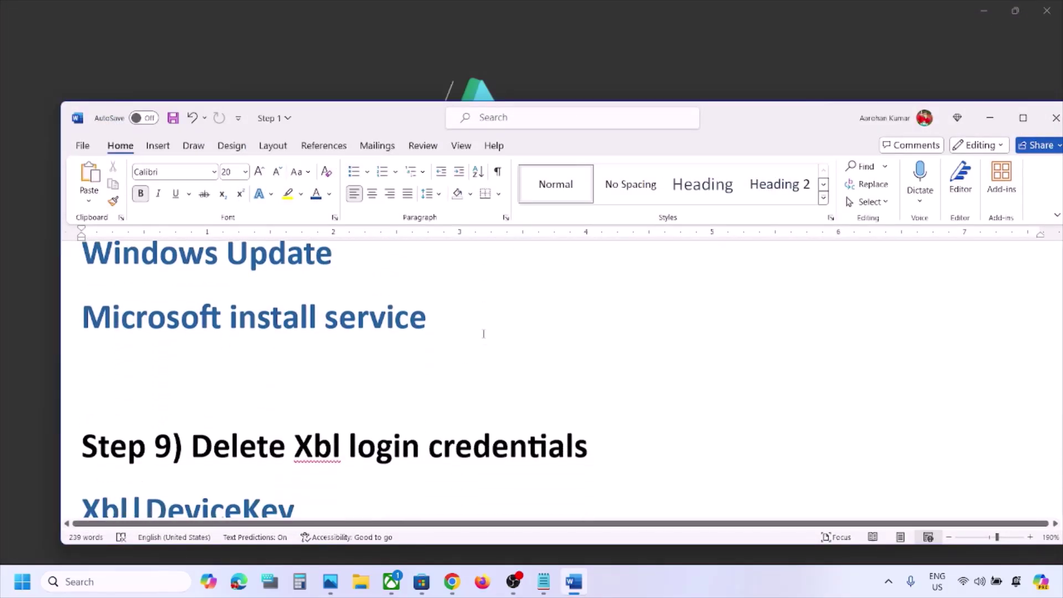
{"action": "scroll", "coordinate": [407, 353], "scroll_direction": "down", "scroll_amount": 1}
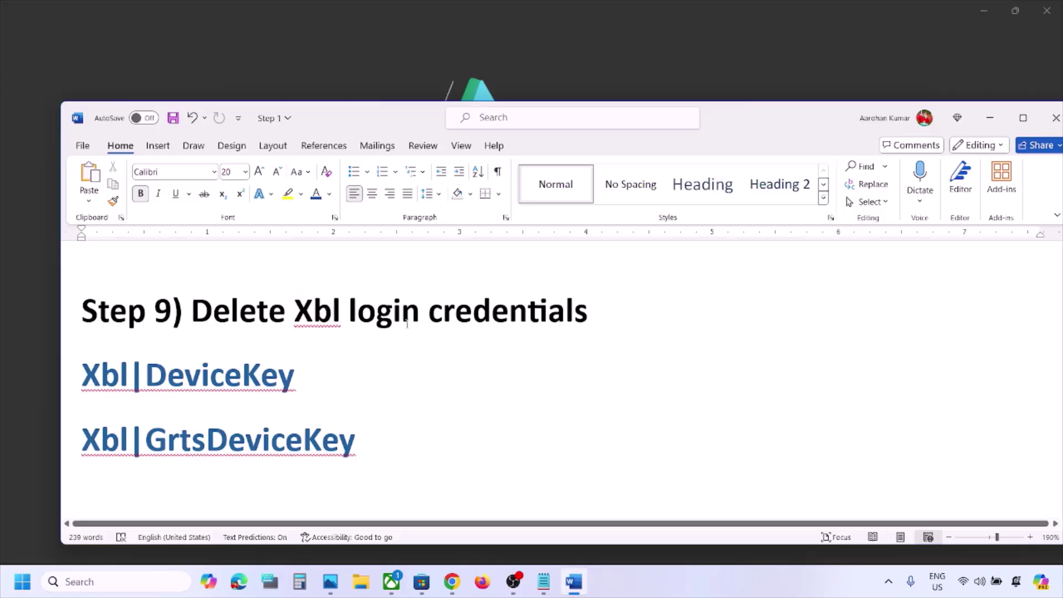
{"action": "left_click_drag", "start_coordinate": [365, 316], "coordinate": [607, 301]}
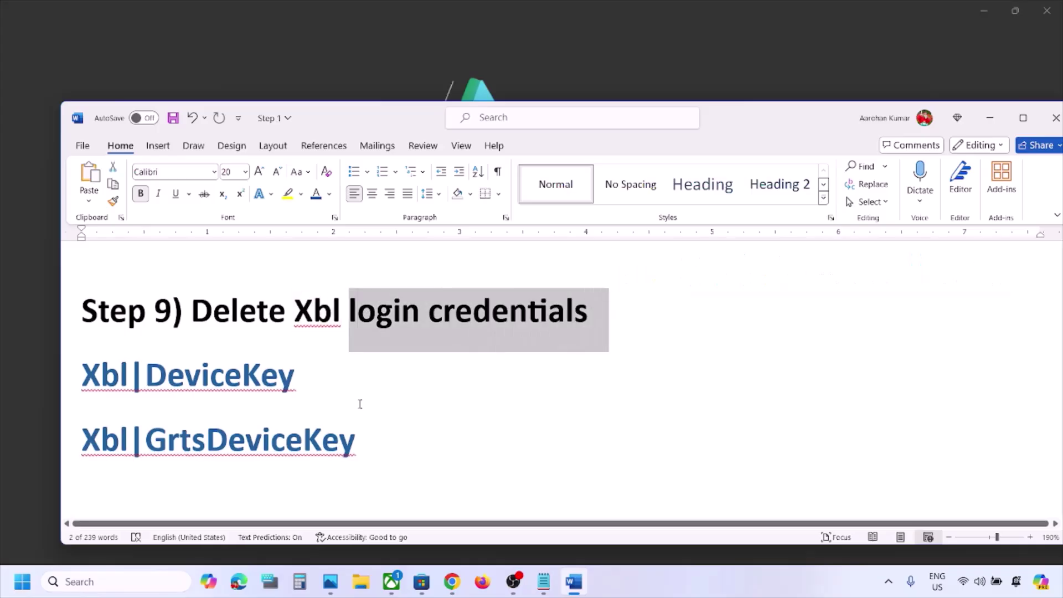
Open Credential Manager's Windows Credentials and scroll down to the XblGrts and Xbl entries
{"action": "left_click", "coordinate": [134, 582]}
{"action": "type", "text": "credent"}
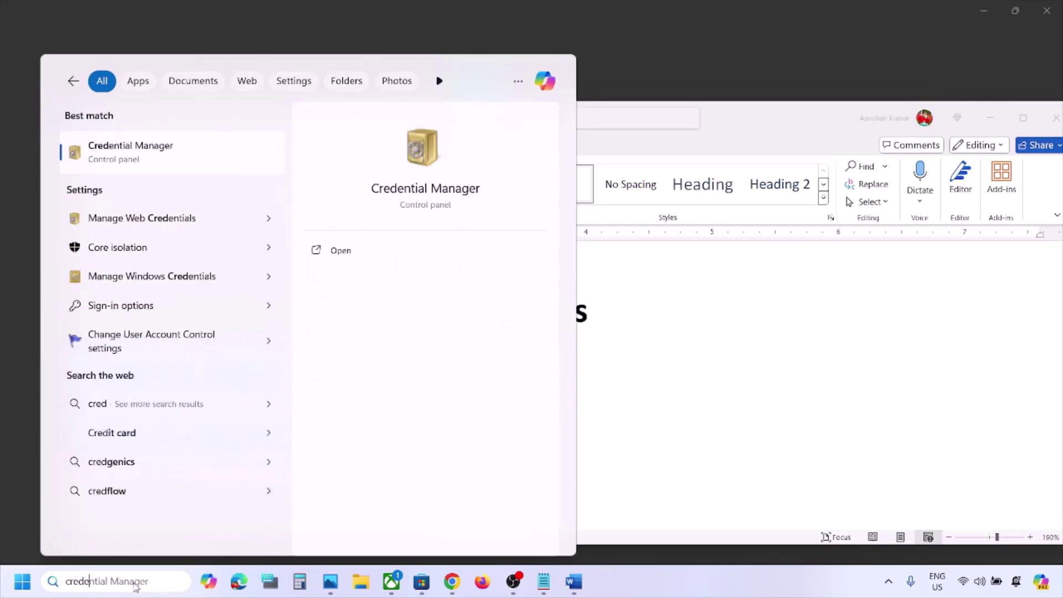
{"action": "type", "text": "ial"}
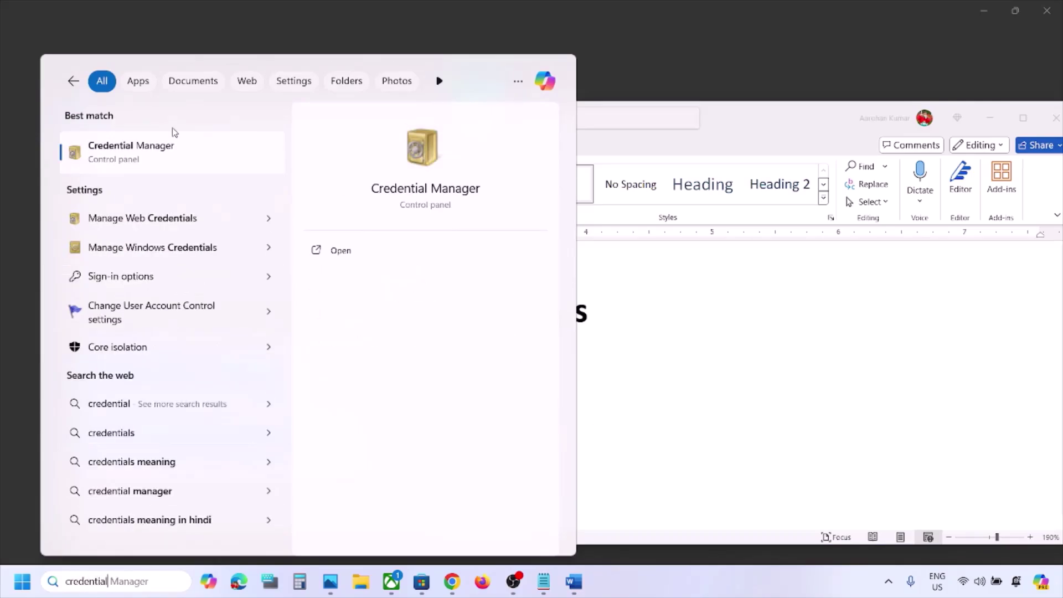
{"action": "left_click", "coordinate": [151, 161]}
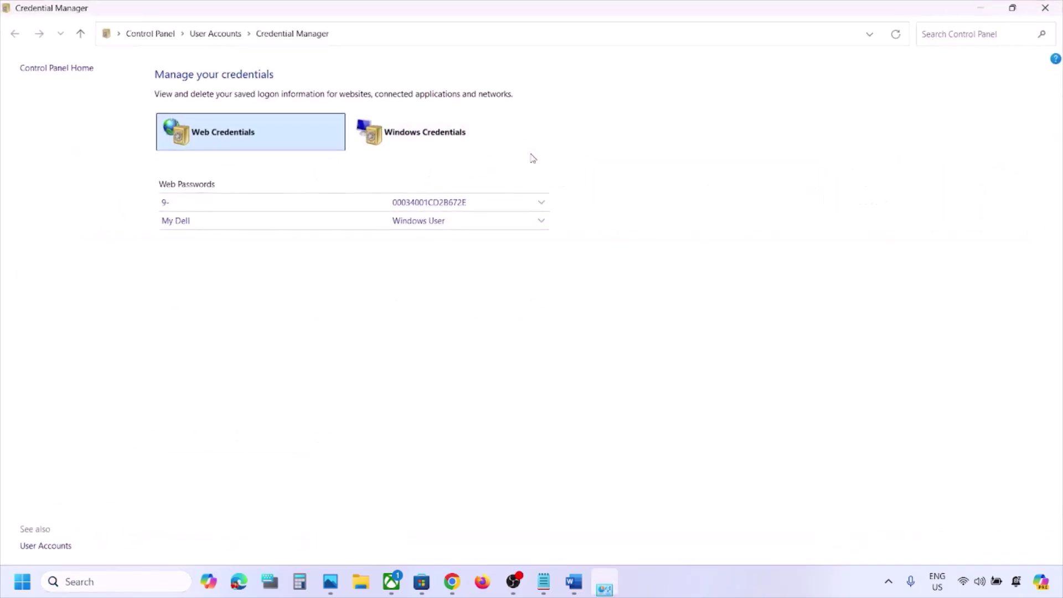
{"action": "left_click", "coordinate": [443, 142]}
{"action": "scroll", "coordinate": [311, 372], "scroll_direction": "down", "scroll_amount": 11}
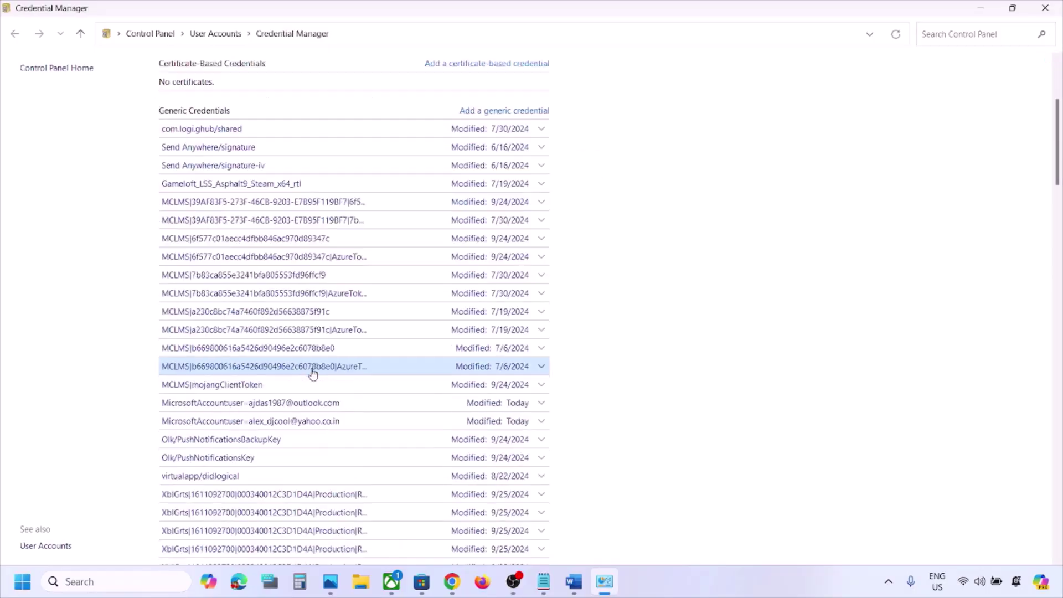
{"action": "scroll", "coordinate": [312, 372], "scroll_direction": "down", "scroll_amount": 15}
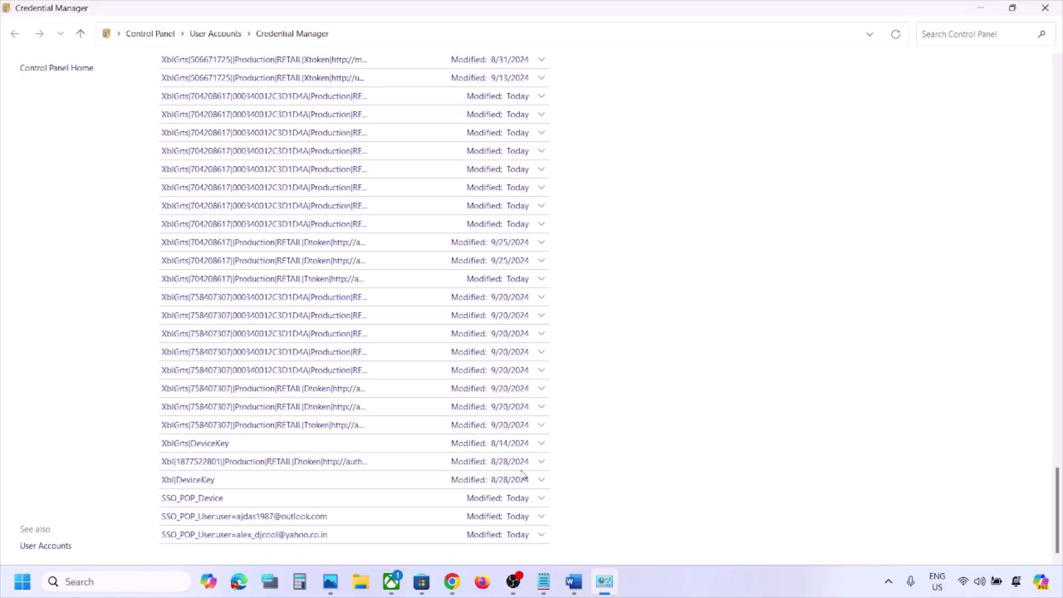
{"action": "left_click", "coordinate": [573, 581]}
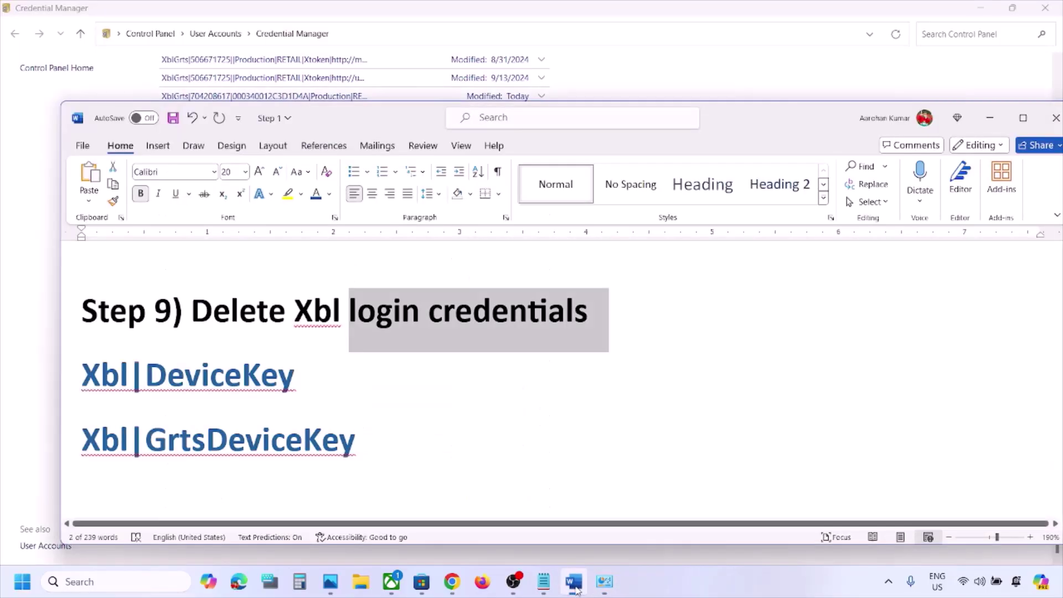
{"action": "triple_click", "coordinate": [83, 376]}
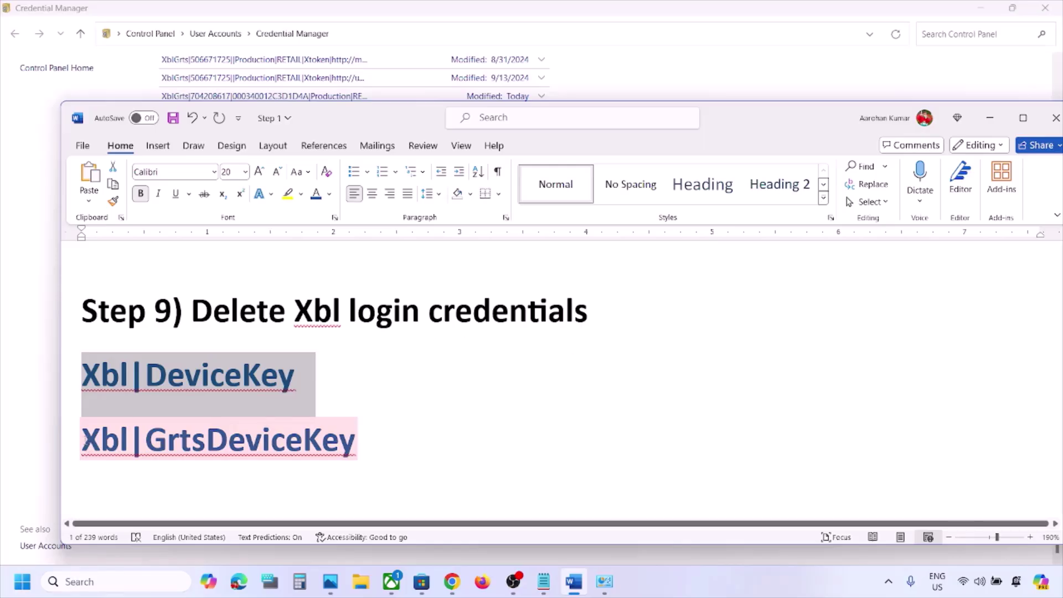
{"action": "left_click_drag", "start_coordinate": [83, 440], "coordinate": [356, 440]}
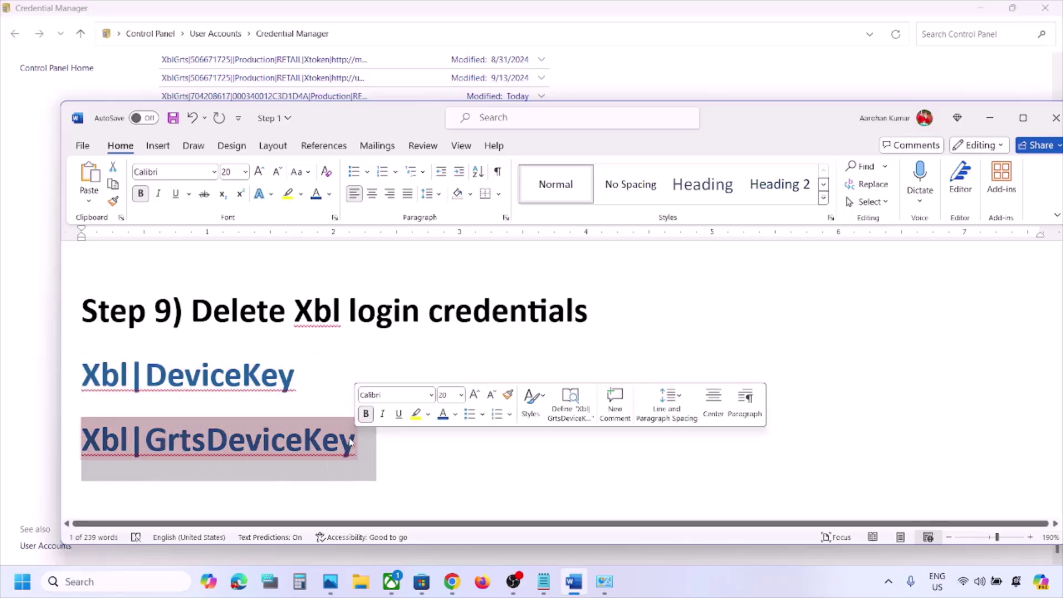
{"action": "triple_click", "coordinate": [127, 388]}
{"action": "left_click", "coordinate": [350, 434], "text": "shift"}
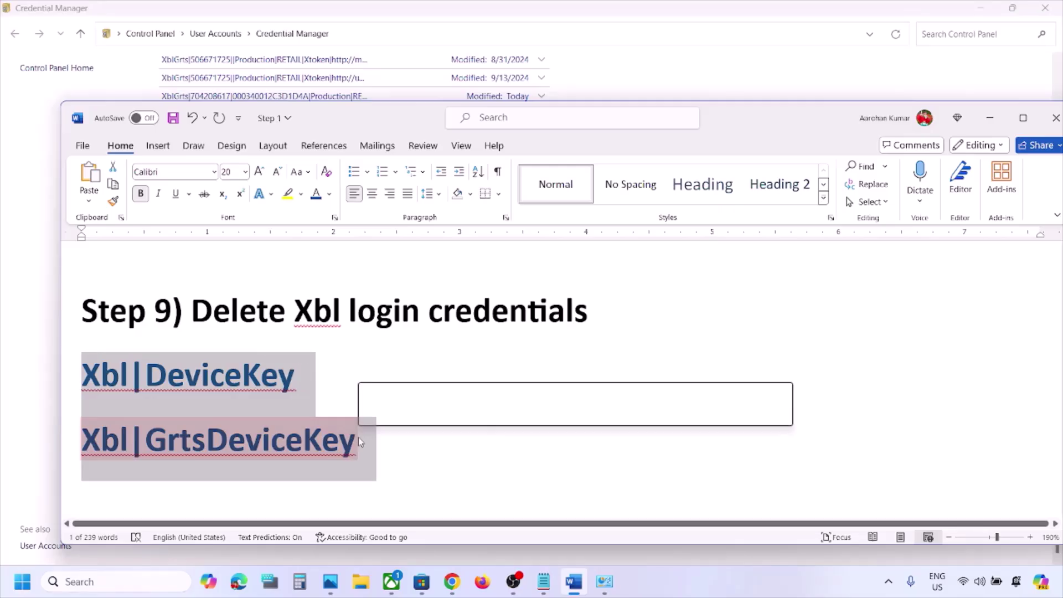
{"action": "left_click", "coordinate": [16, 382]}
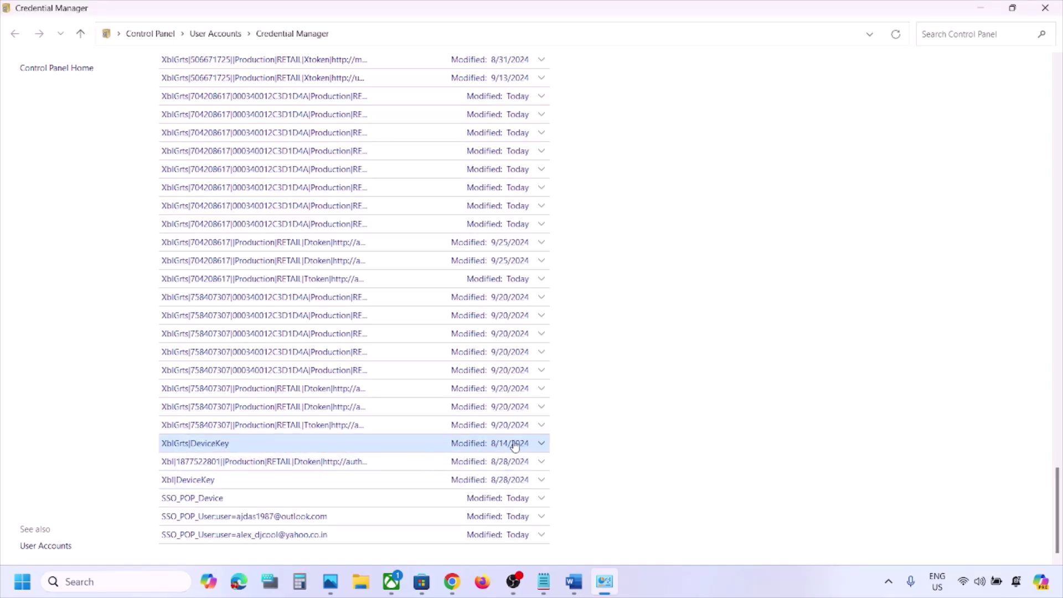
Remove the XblGrts|DeviceKey generic credential and confirm the deletion
{"action": "left_click", "coordinate": [542, 445]}
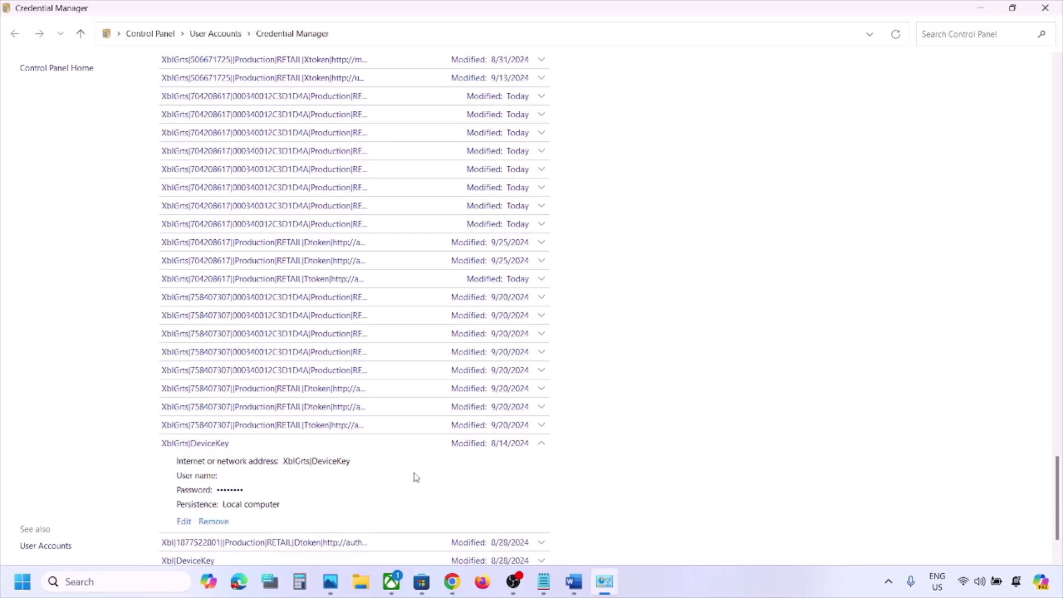
{"action": "left_click", "coordinate": [224, 522]}
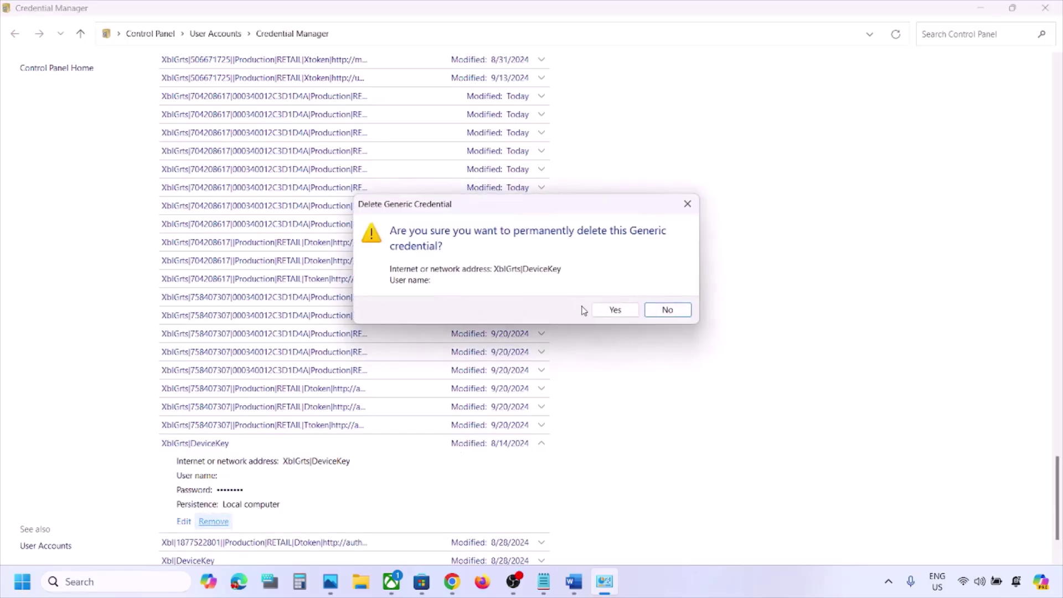
{"action": "left_click", "coordinate": [613, 310]}
Remove the Xbl|DeviceKey generic credential and confirm the deletion
{"action": "scroll", "coordinate": [358, 474], "scroll_direction": "down", "scroll_amount": 20}
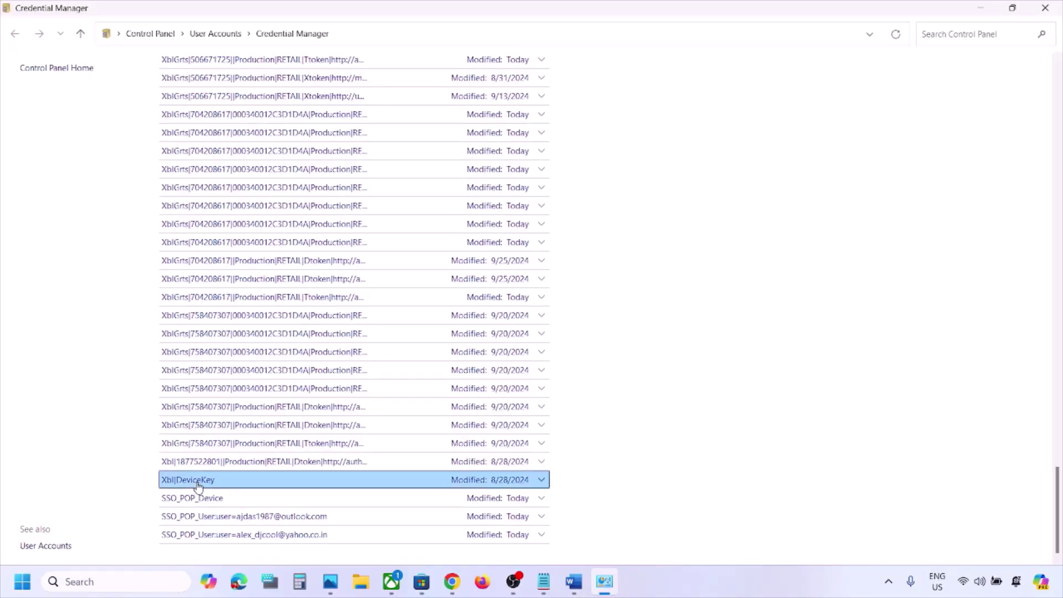
{"action": "left_click", "coordinate": [198, 486]}
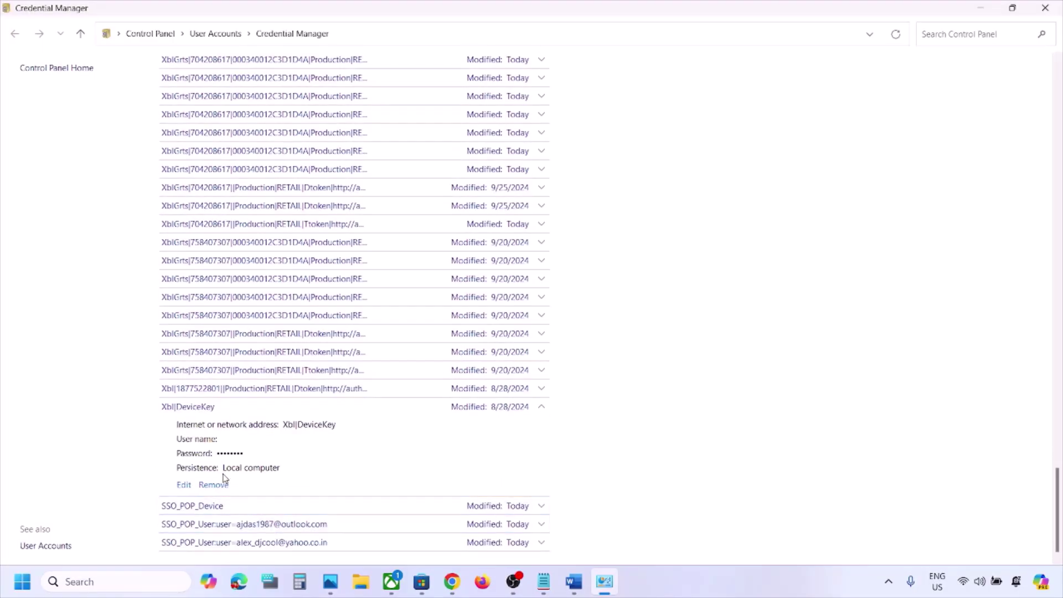
{"action": "left_click", "coordinate": [213, 483]}
{"action": "left_click", "coordinate": [614, 310]}
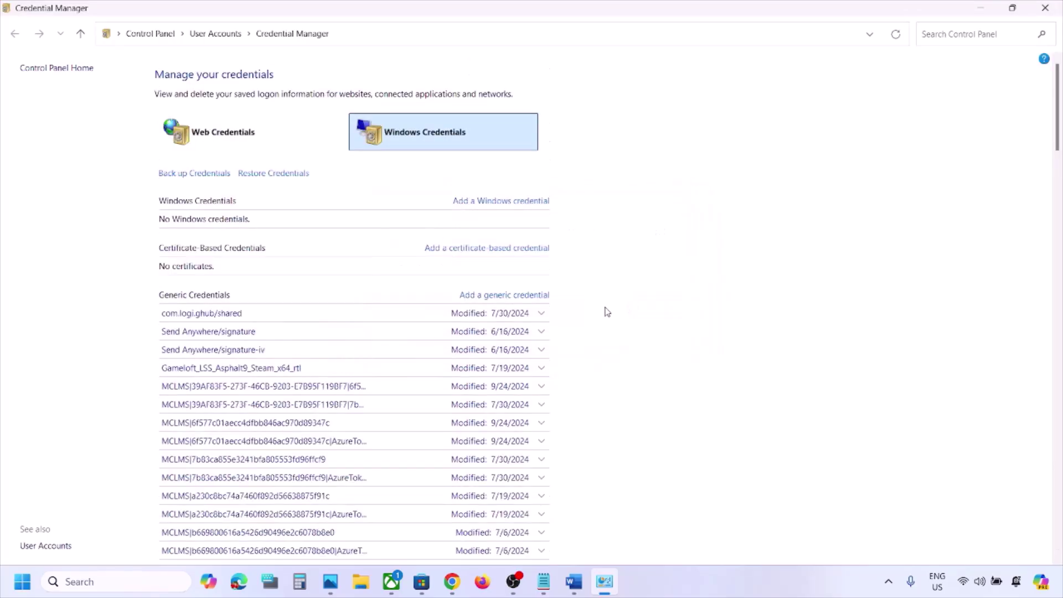
Check the Start menu's Restart power option, then return to Word's Step 10 on the TokenBroker folder
{"action": "left_click", "coordinate": [22, 582]}
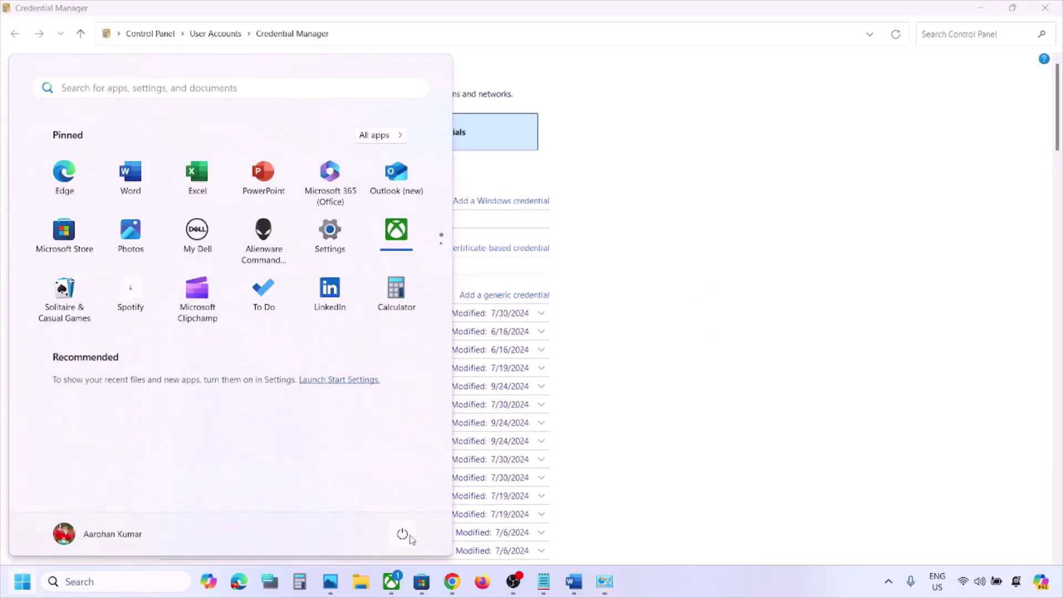
{"action": "left_click", "coordinate": [402, 534]}
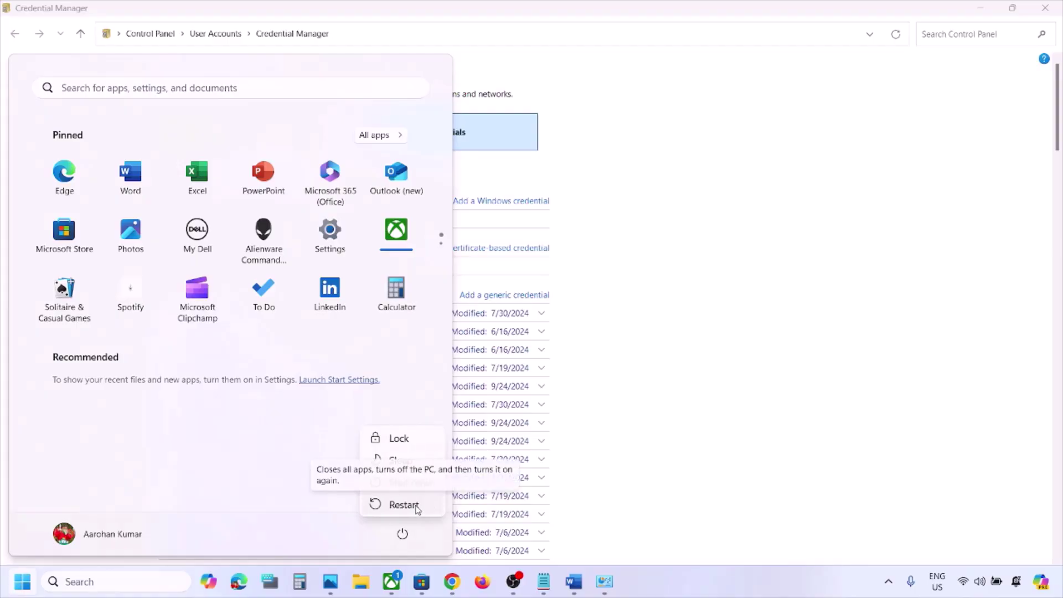
{"action": "left_click", "coordinate": [568, 582]}
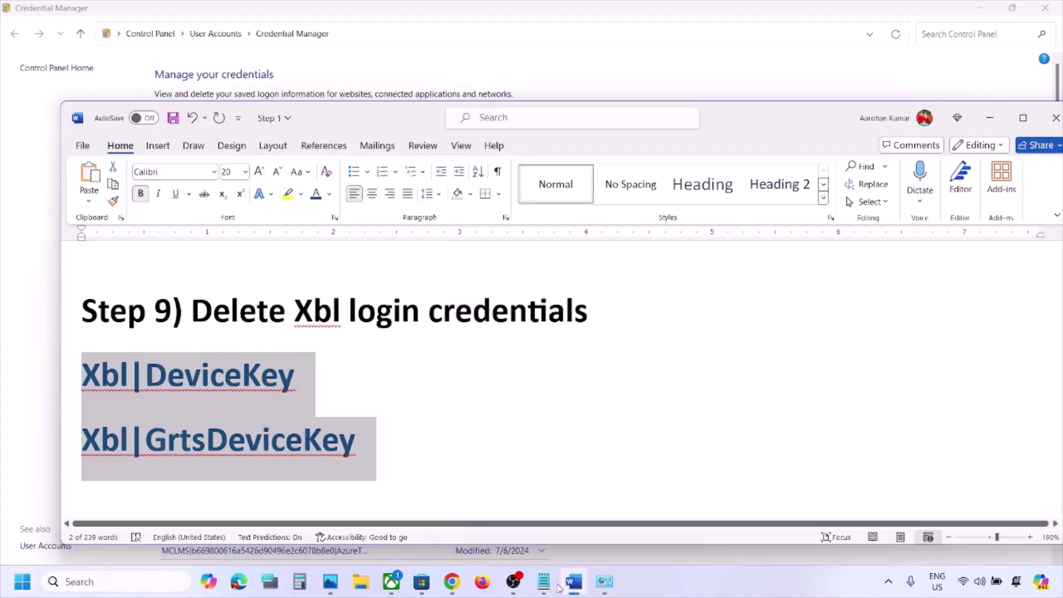
{"action": "left_click", "coordinate": [433, 382]}
{"action": "scroll", "coordinate": [433, 380], "scroll_direction": "down", "scroll_amount": 5}
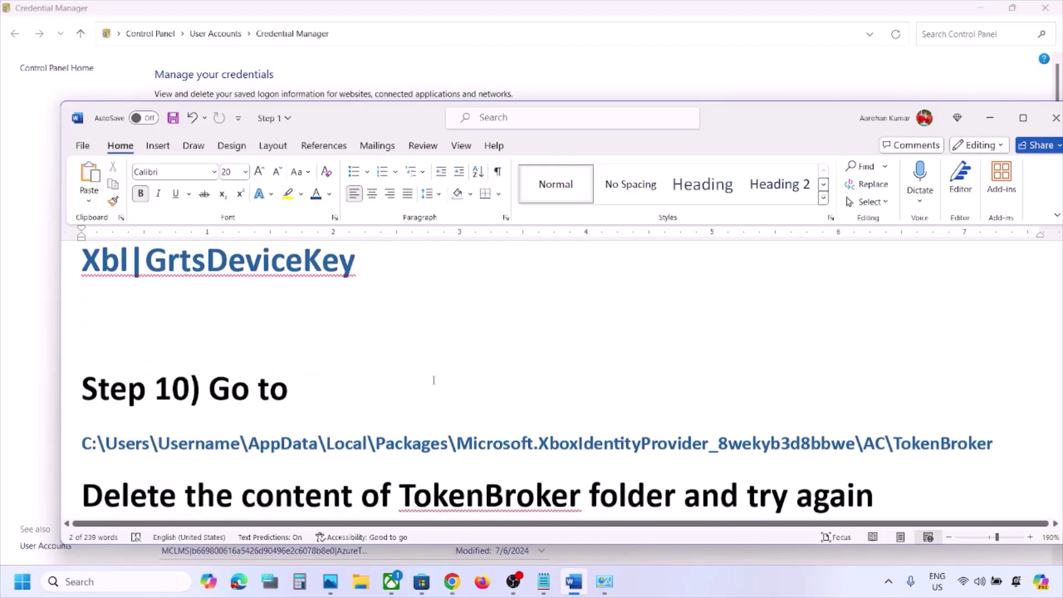
{"action": "scroll", "coordinate": [433, 380], "scroll_direction": "up", "scroll_amount": 3}
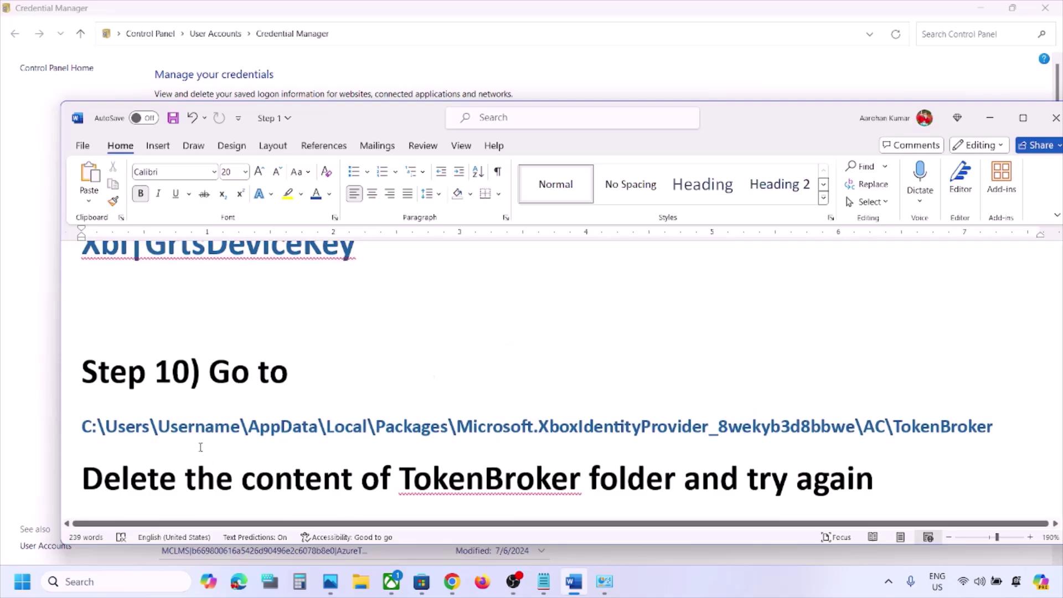
{"action": "left_click", "coordinate": [361, 581]}
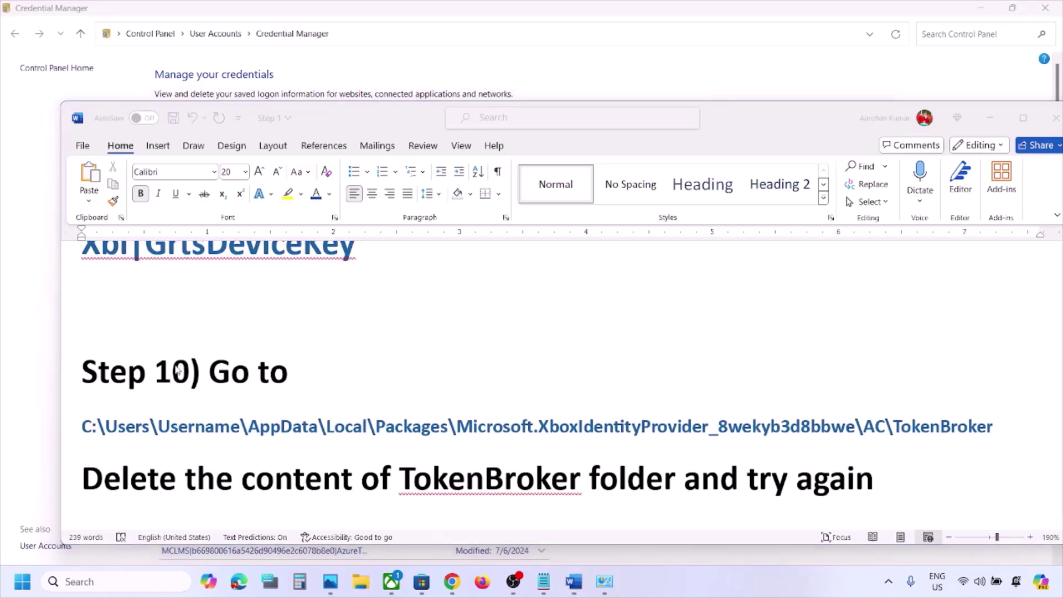
Browse This PC to C: > Users, into the user's profile folder and its AppData folder
{"action": "left_click", "coordinate": [59, 315]}
{"action": "double_click", "coordinate": [354, 141]}
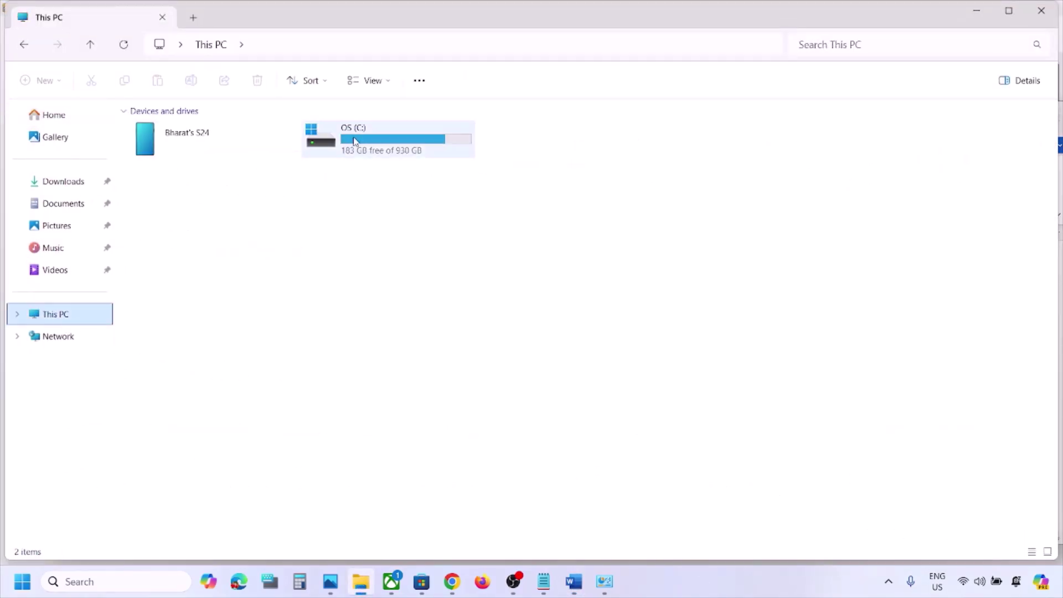
{"action": "scroll", "coordinate": [263, 310], "scroll_direction": "down", "scroll_amount": 2}
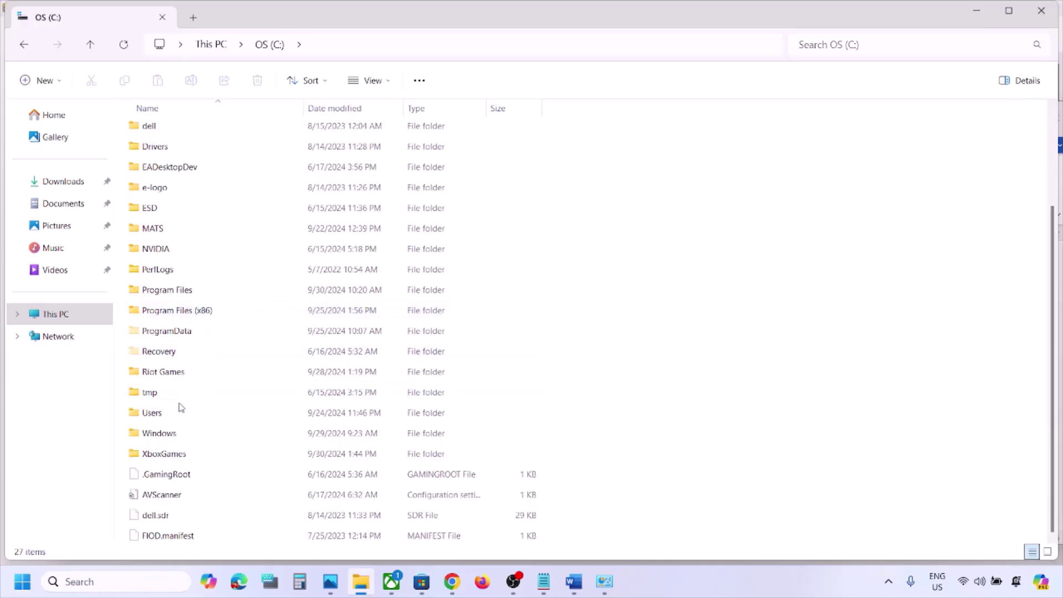
{"action": "double_click", "coordinate": [172, 419]}
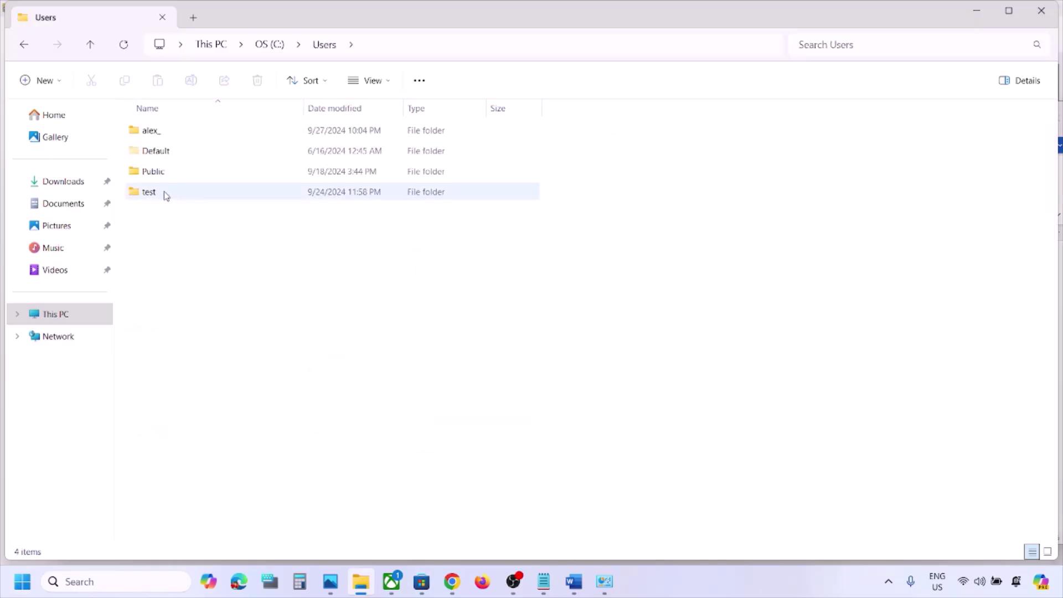
{"action": "left_click", "coordinate": [165, 193]}
{"action": "left_click", "coordinate": [166, 132]}
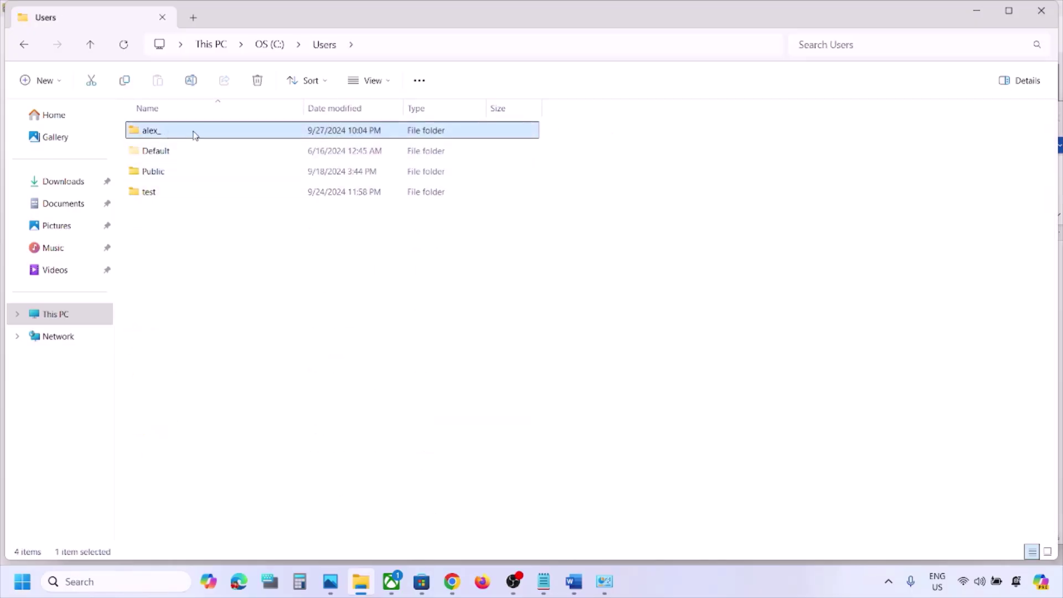
{"action": "double_click", "coordinate": [195, 135]}
{"action": "left_click", "coordinate": [193, 252]}
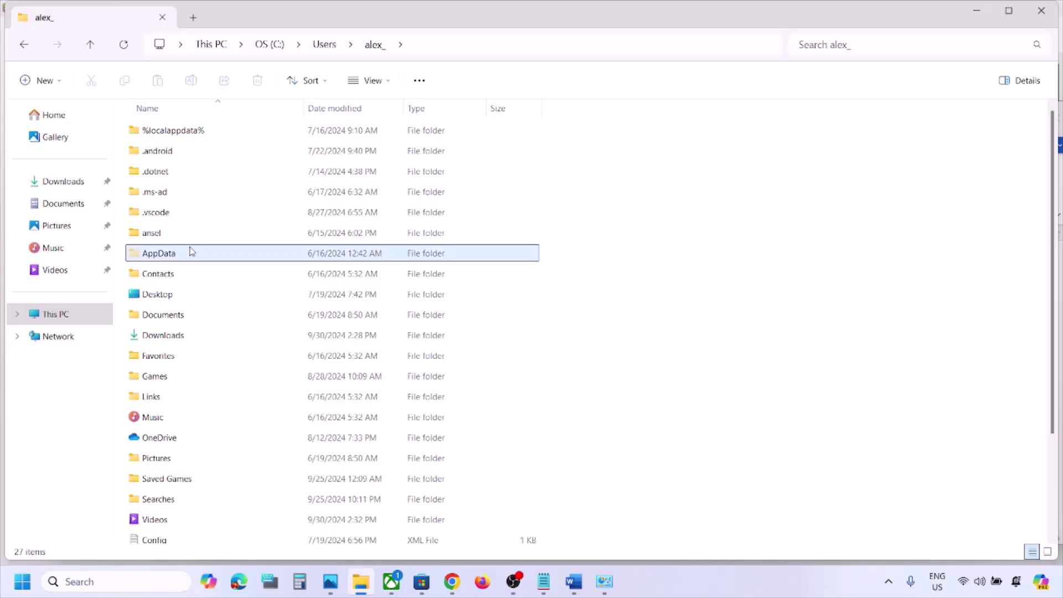
{"action": "left_click", "coordinate": [372, 80]}
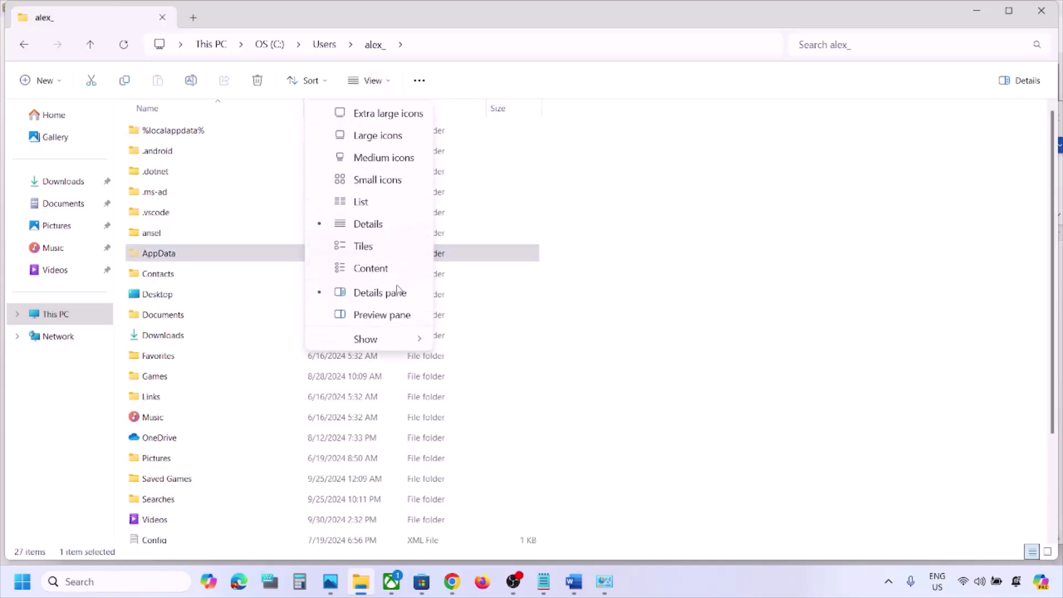
{"action": "double_click", "coordinate": [214, 254]}
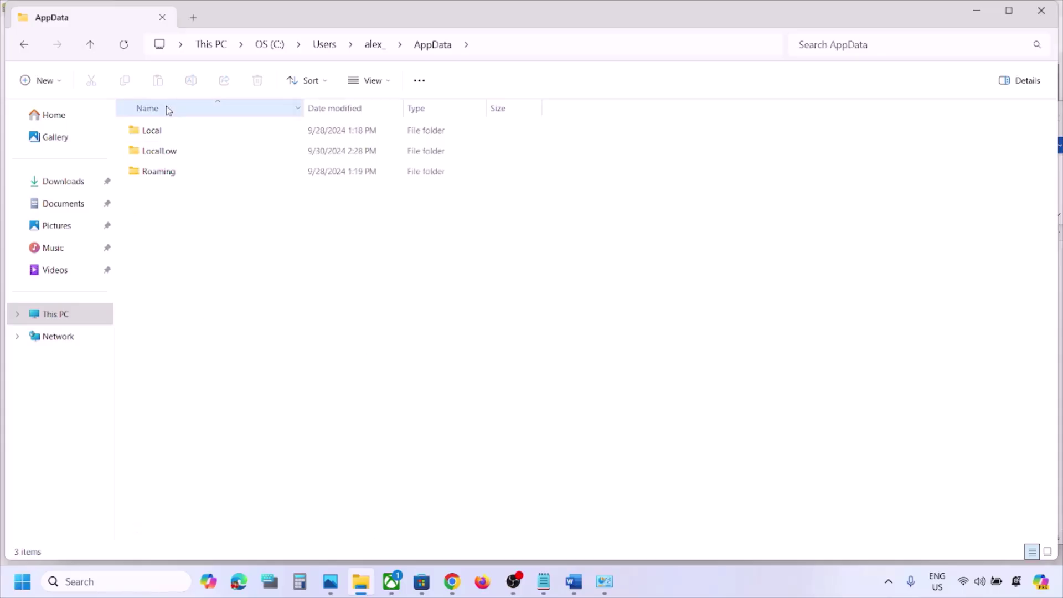
Go through Local and Packages into Microsoft.XboxIdentityProvider_8wekyb3d8bbwe's AC folder
{"action": "double_click", "coordinate": [158, 130]}
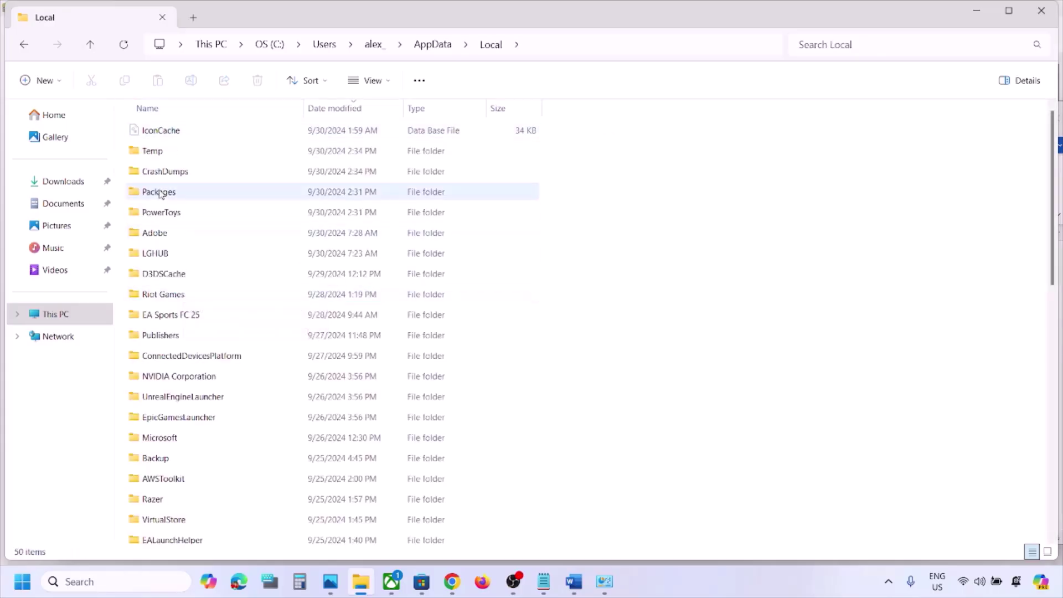
{"action": "left_click", "coordinate": [221, 194]}
{"action": "double_click", "coordinate": [221, 194]}
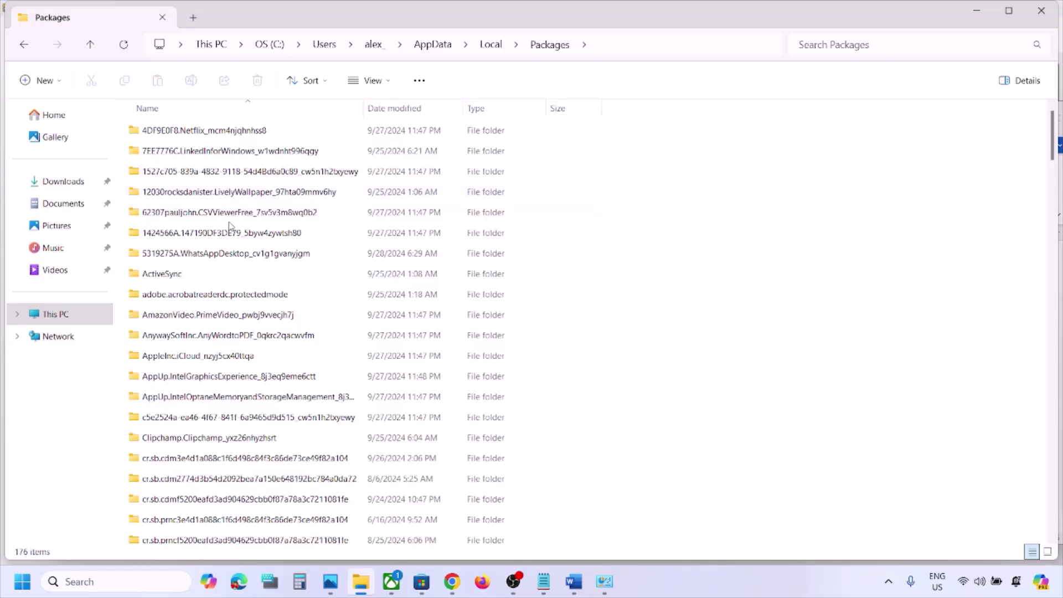
{"action": "scroll", "coordinate": [231, 227], "scroll_direction": "down", "scroll_amount": 9}
{"action": "scroll", "coordinate": [249, 305], "scroll_direction": "down", "scroll_amount": 20}
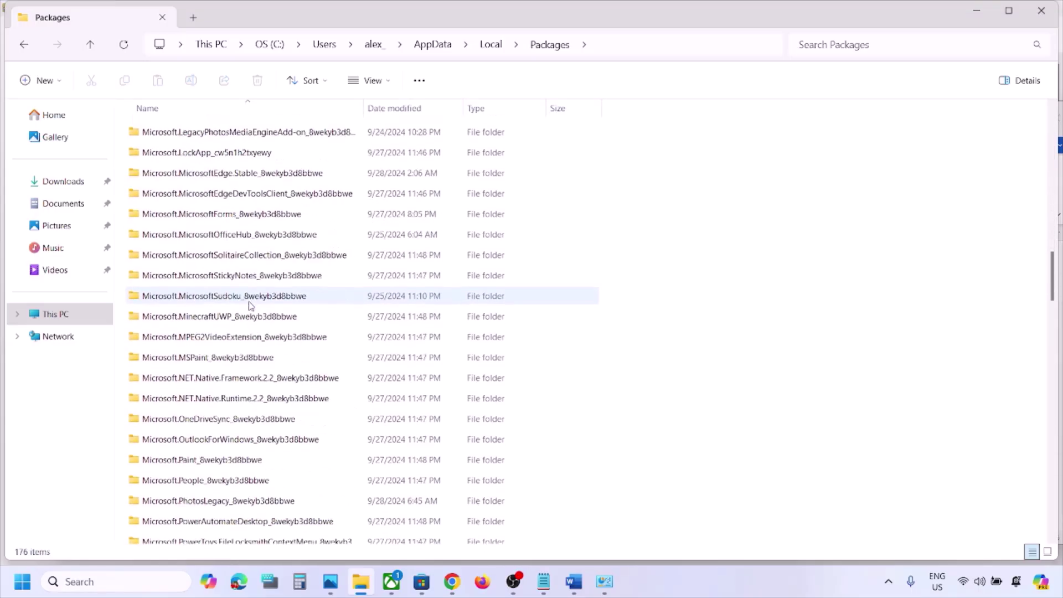
{"action": "scroll", "coordinate": [249, 306], "scroll_direction": "down", "scroll_amount": 15}
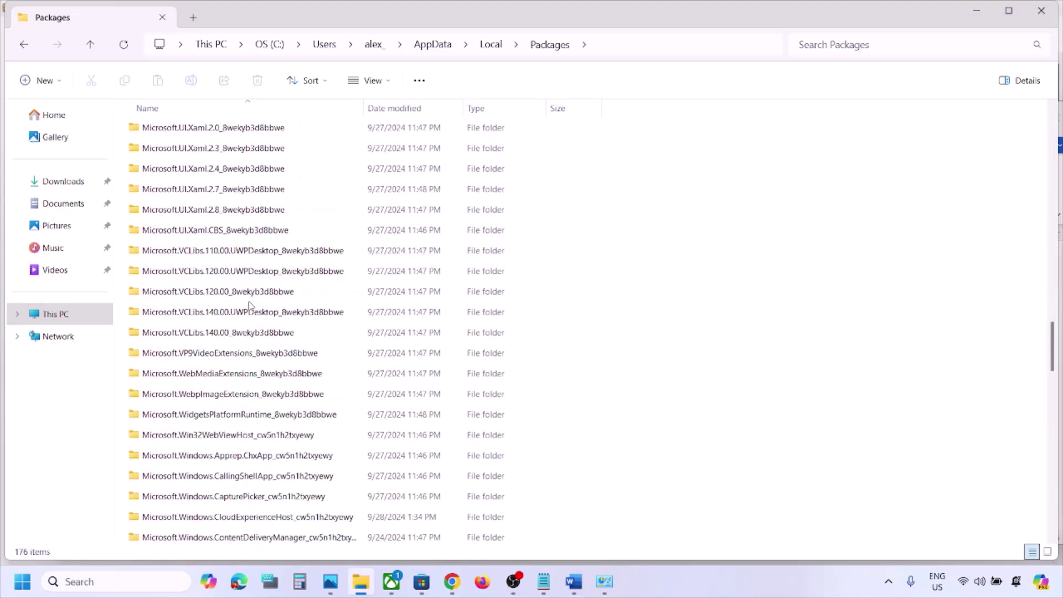
{"action": "scroll", "coordinate": [249, 306], "scroll_direction": "down", "scroll_amount": 10}
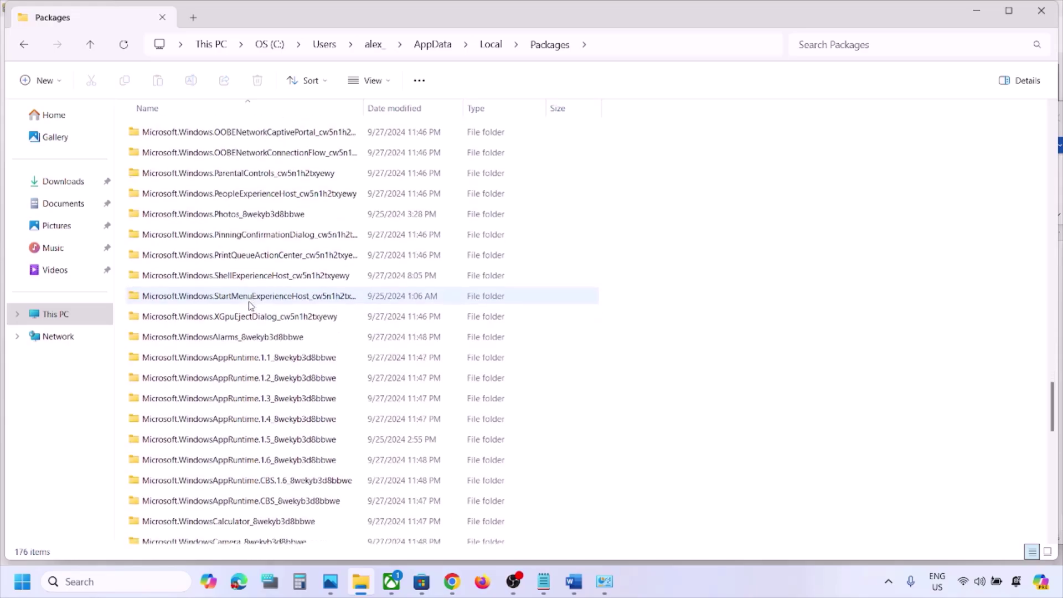
{"action": "scroll", "coordinate": [249, 306], "scroll_direction": "down", "scroll_amount": 1}
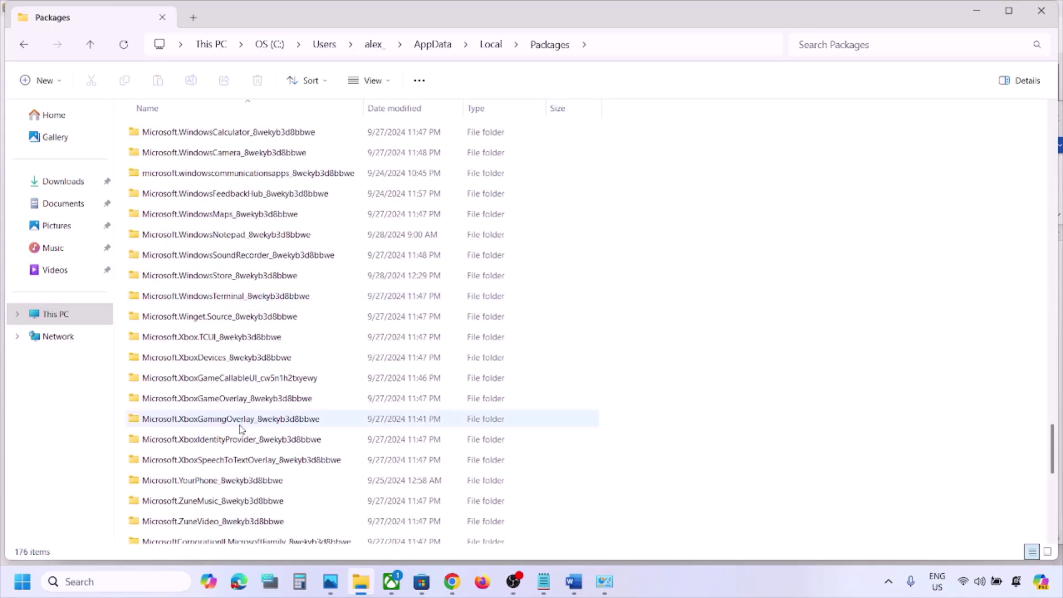
{"action": "left_click", "coordinate": [213, 440]}
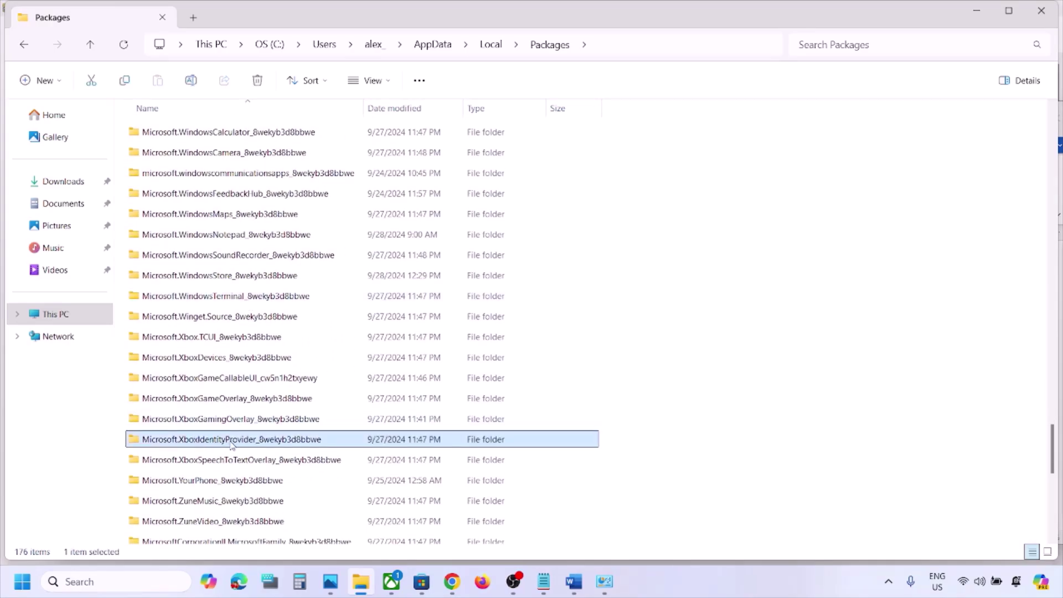
{"action": "double_click", "coordinate": [239, 443]}
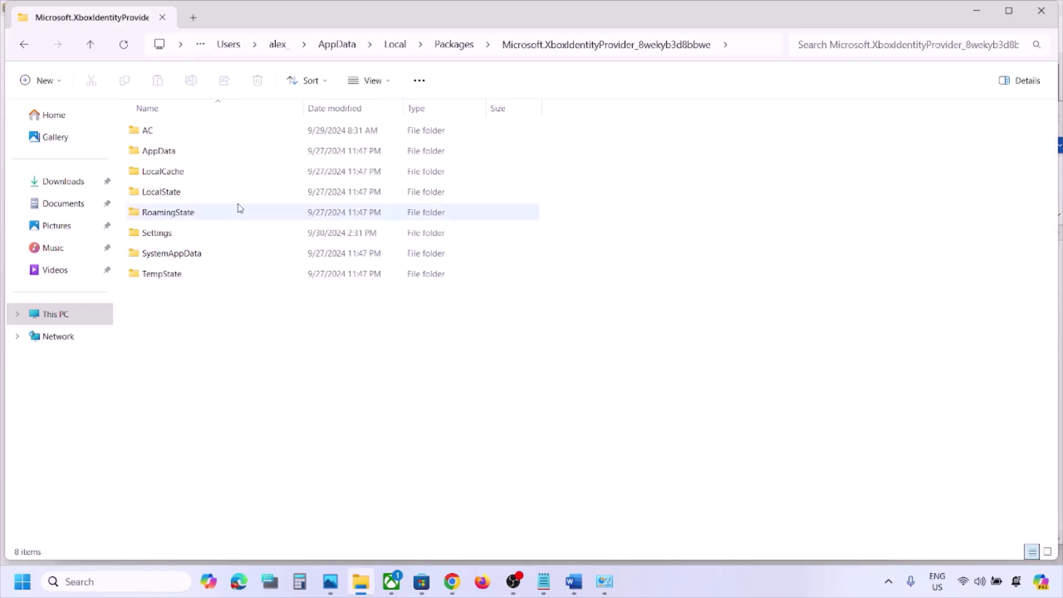
{"action": "double_click", "coordinate": [149, 131]}
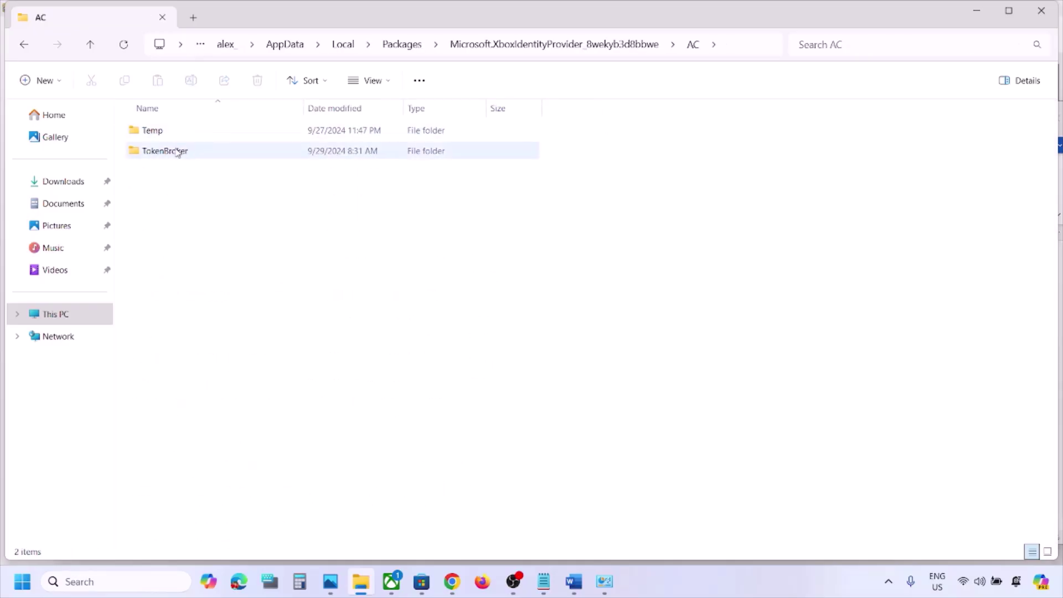
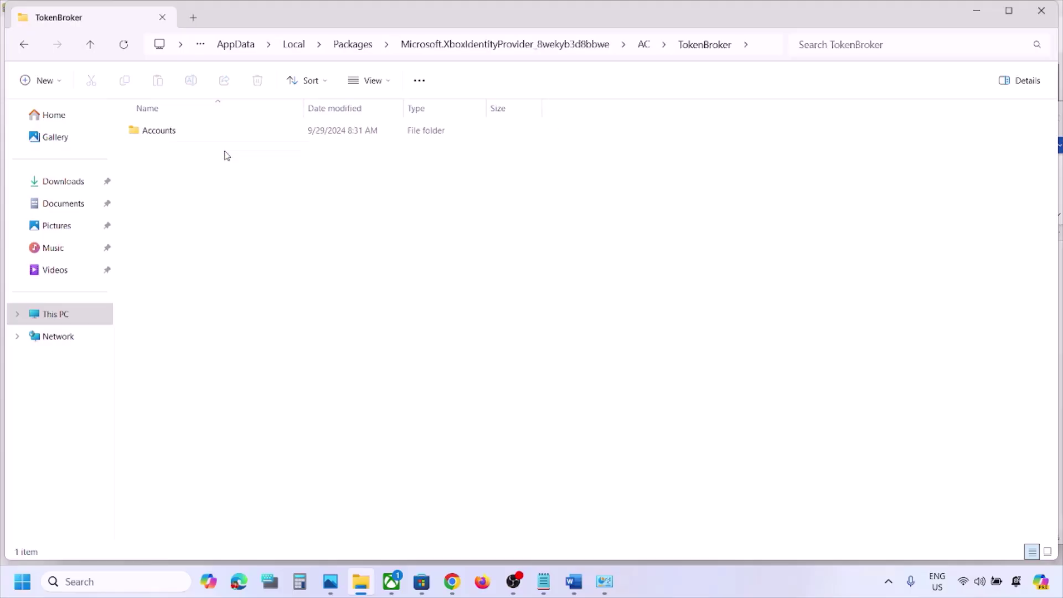
Box-select the Accounts folder in the XboxIdentityProvider TokenBroker folder
{"action": "left_click_drag", "start_coordinate": [421, 265], "coordinate": [139, 127]}
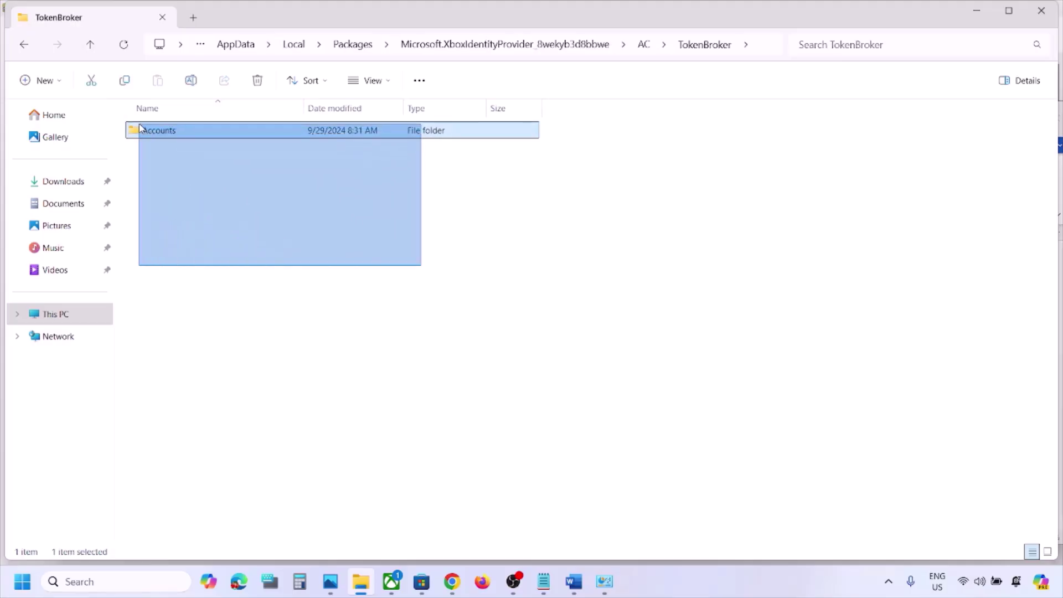
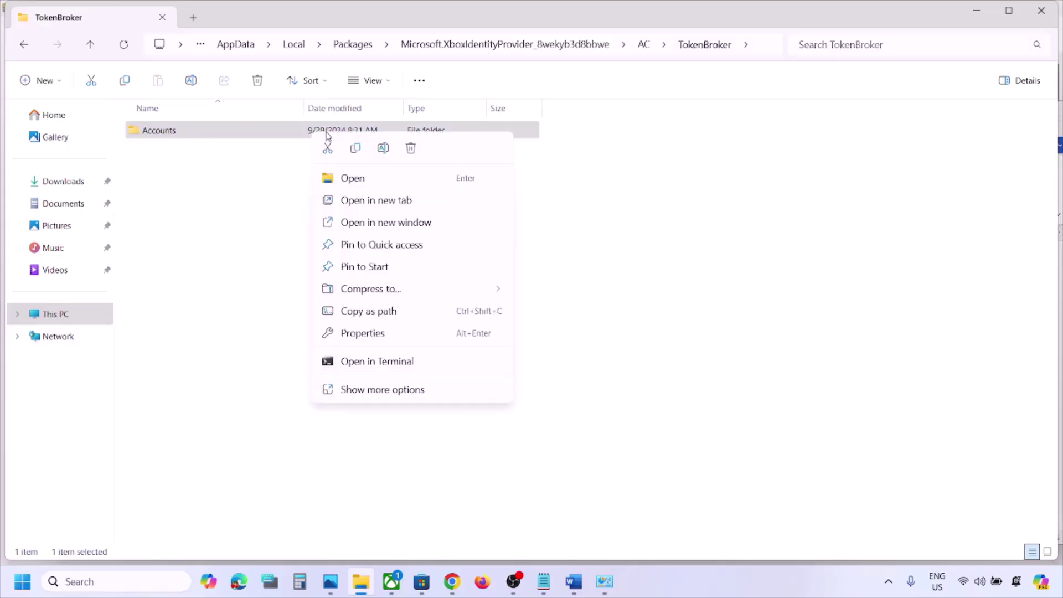
Delete the Accounts folder inside TokenBroker and scroll the guide to Step 11's ipconfig commands
{"action": "left_click", "coordinate": [411, 148]}
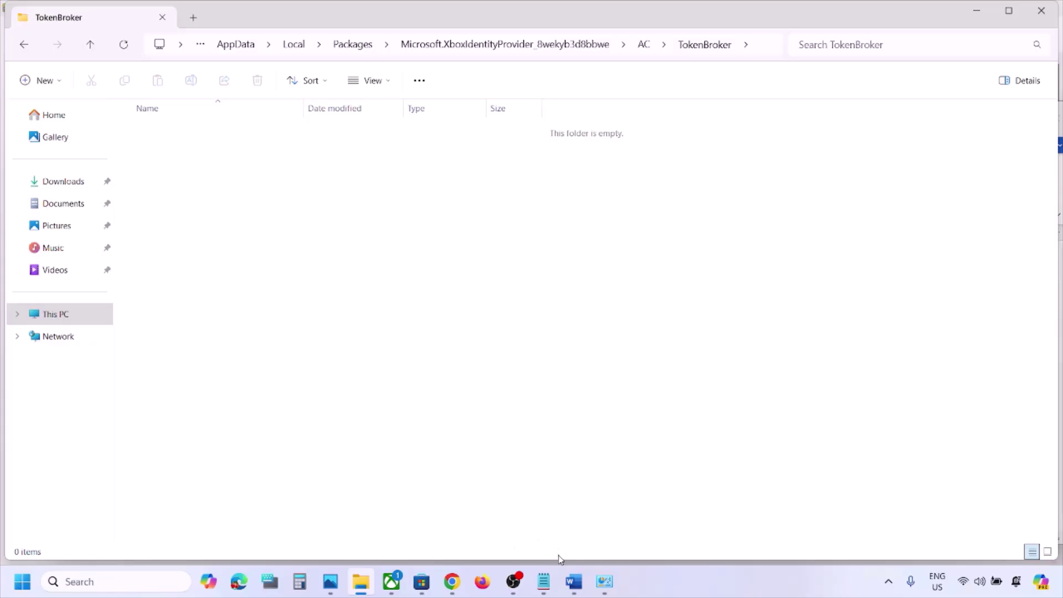
{"action": "left_click", "coordinate": [573, 581]}
{"action": "scroll", "coordinate": [397, 390], "scroll_direction": "down", "scroll_amount": 3}
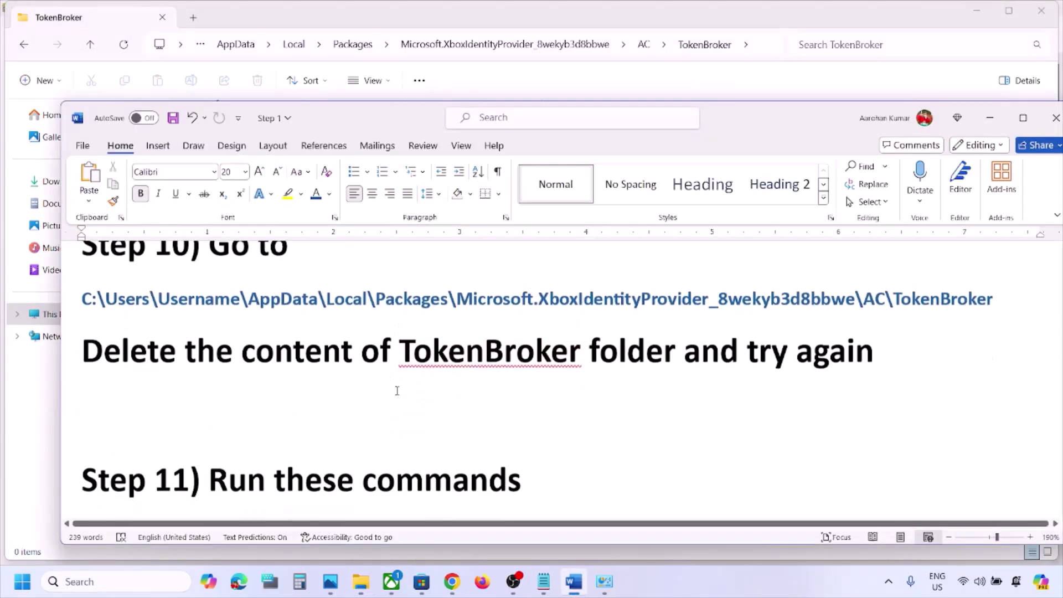
{"action": "scroll", "coordinate": [396, 390], "scroll_direction": "down", "scroll_amount": 4}
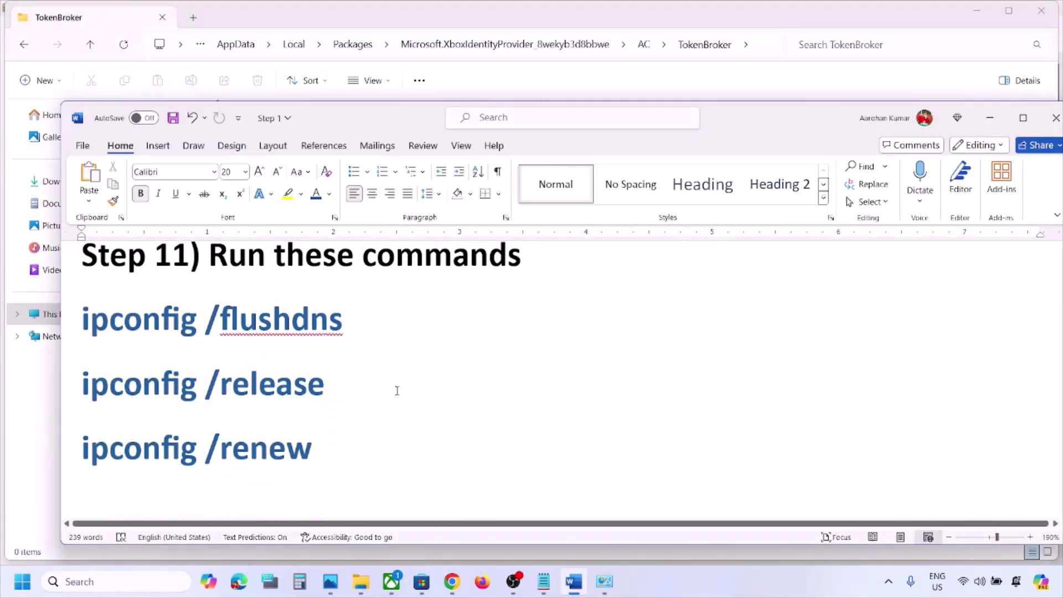
Launch Command Prompt as administrator from a 'cmd' search
{"action": "left_click", "coordinate": [128, 580]}
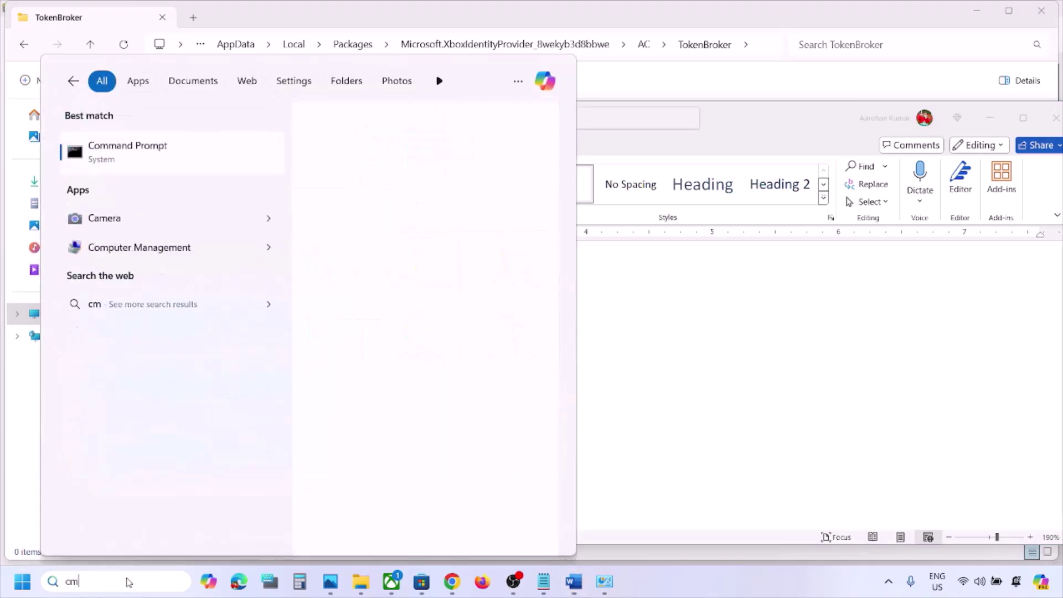
{"action": "type", "text": "cmd"}
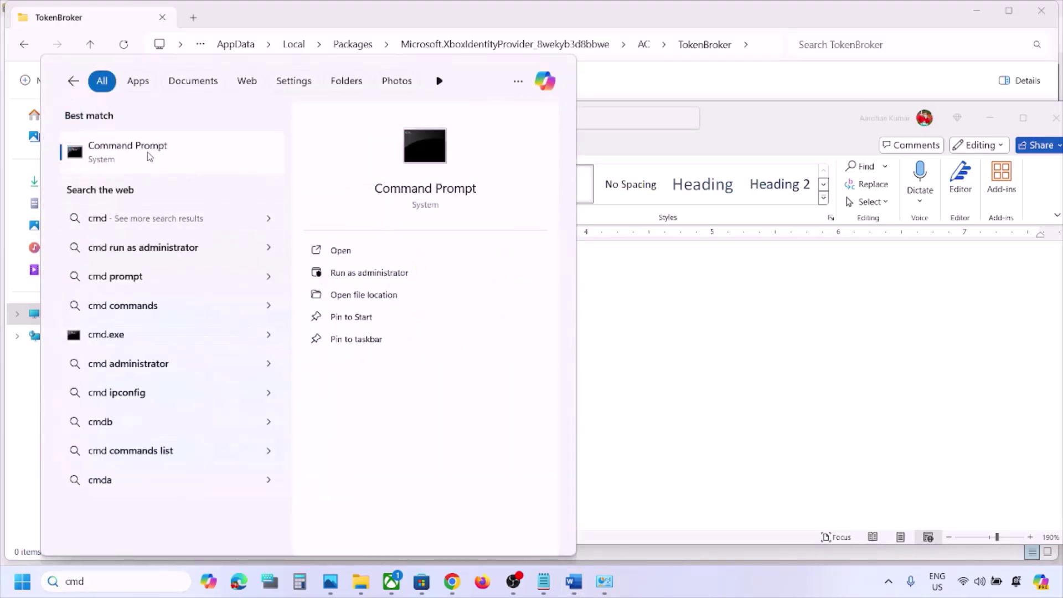
{"action": "right_click", "coordinate": [150, 156]}
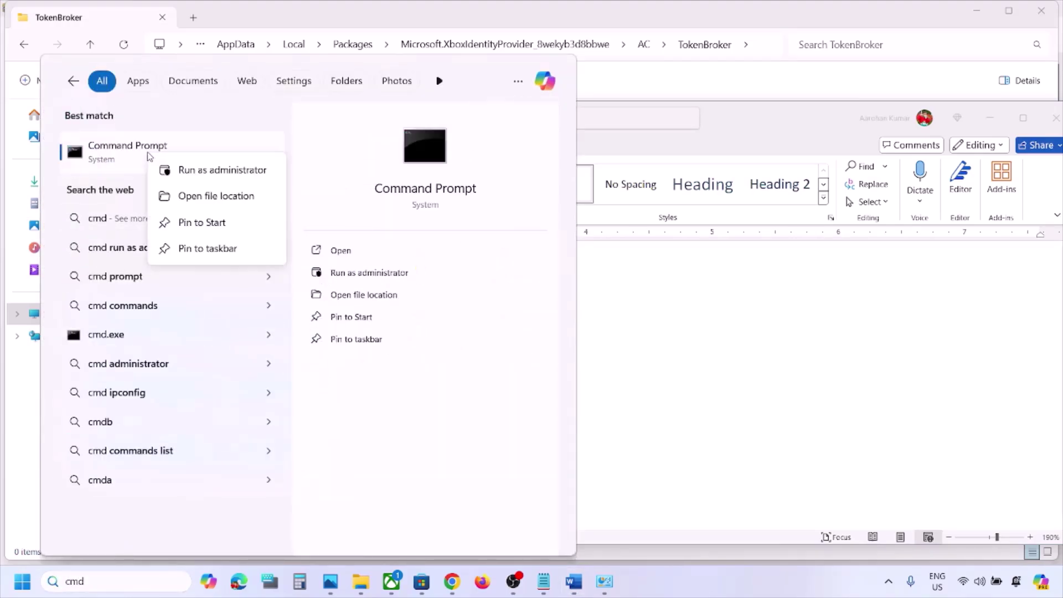
{"action": "left_click", "coordinate": [252, 173]}
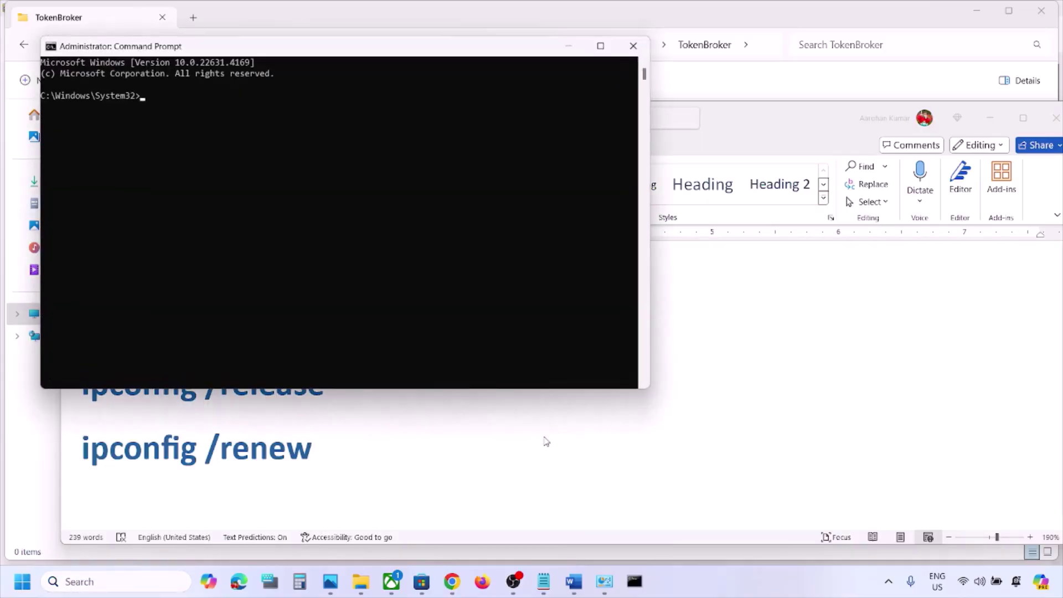
Copy 'ipconfig /flushdns' from the guide and run it in the console
{"action": "left_click", "coordinate": [496, 457]}
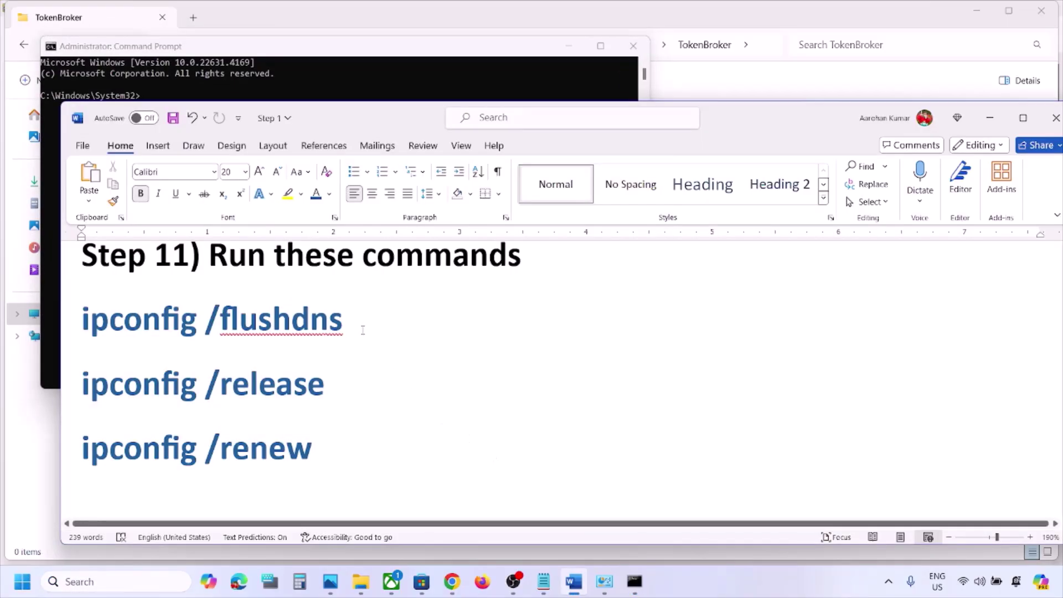
{"action": "left_click_drag", "start_coordinate": [361, 324], "coordinate": [83, 321]}
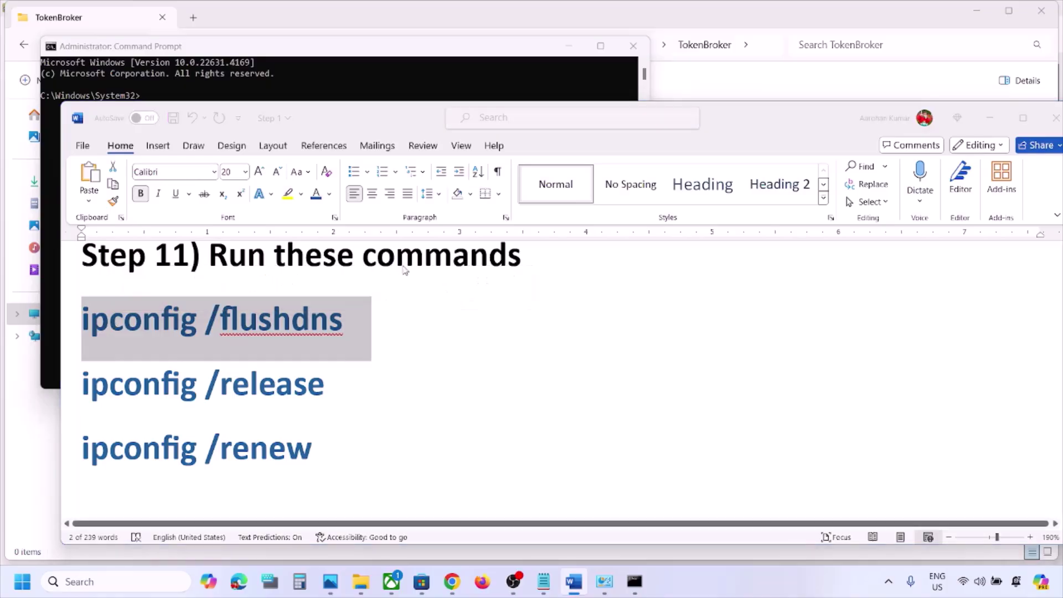
{"action": "key", "text": "alt+Tab"}
{"action": "type", "text": "ipconfig /flushdns"}
{"action": "key", "text": "Return"}
{"action": "key", "text": "alt+Tab"}
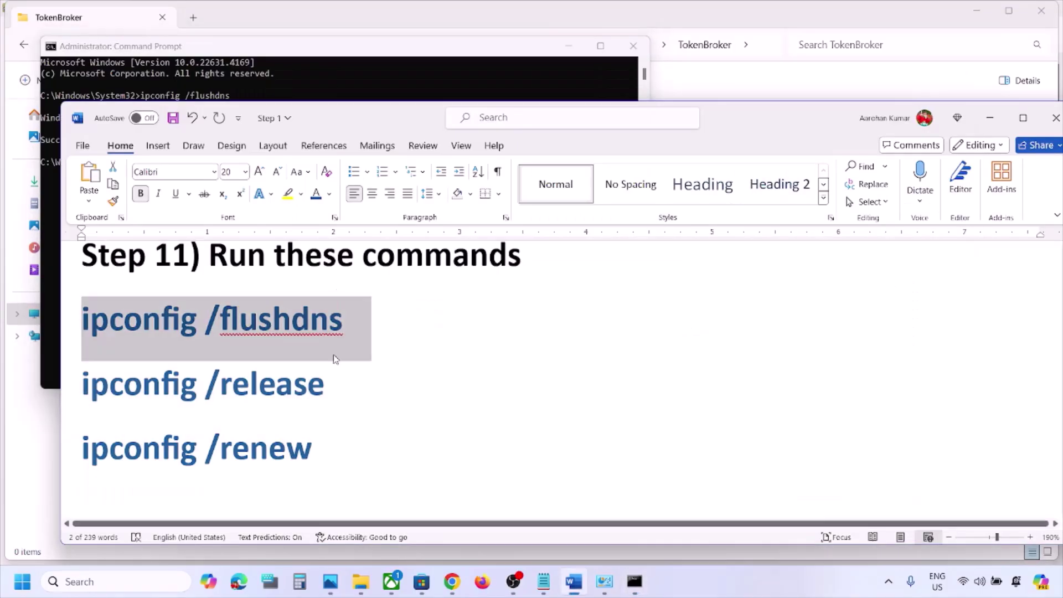
Copy 'ipconfig /release' from the guide and run it in the console
{"action": "left_click_drag", "start_coordinate": [334, 377], "coordinate": [105, 390]}
{"action": "key", "text": "ctrl+c"}
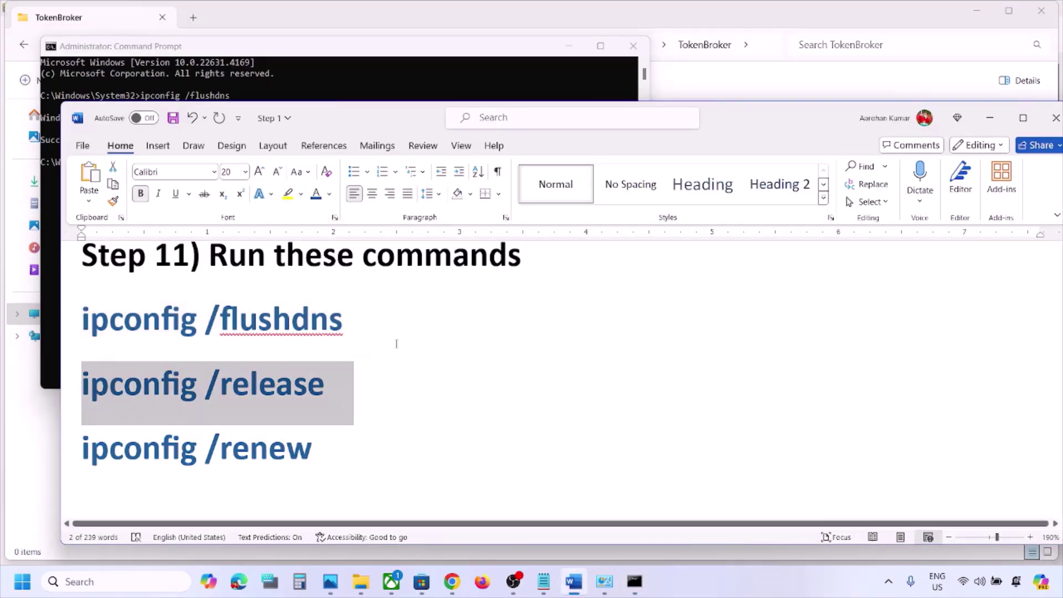
{"action": "key", "text": "alt+Tab"}
{"action": "key", "text": "ctrl+v"}
{"action": "key", "text": "Return"}
{"action": "key", "text": "alt+Tab"}
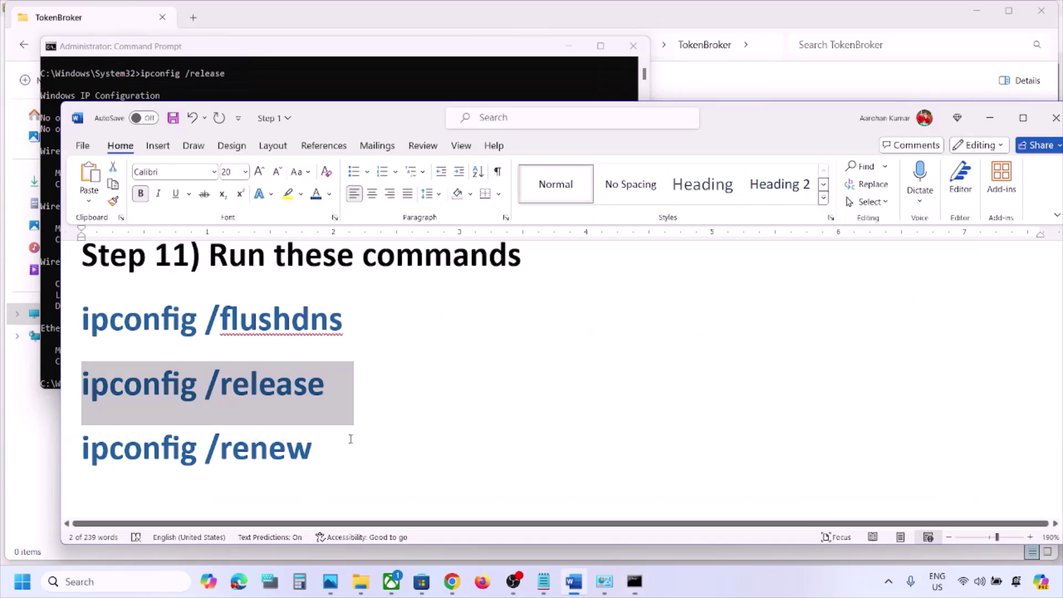
Copy 'ipconfig /renew' from the guide and run it in the console
{"action": "left_click_drag", "start_coordinate": [350, 443], "coordinate": [83, 449]}
{"action": "key", "text": "alt+Tab"}
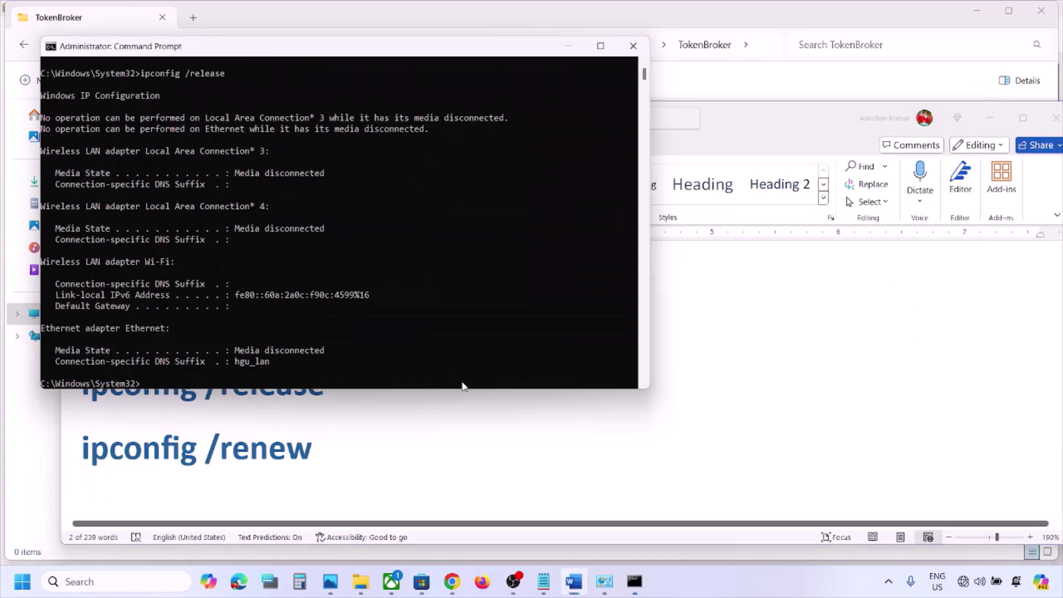
{"action": "type", "text": "ipconfig /renew"}
{"action": "key", "text": "Return"}
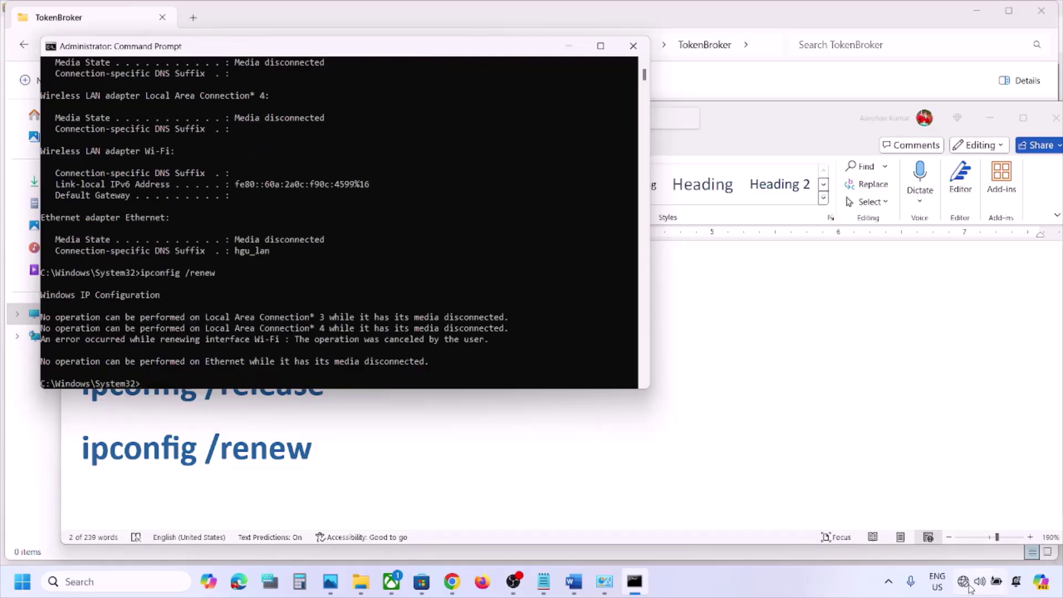
{"action": "mouse_move", "coordinate": [967, 584]}
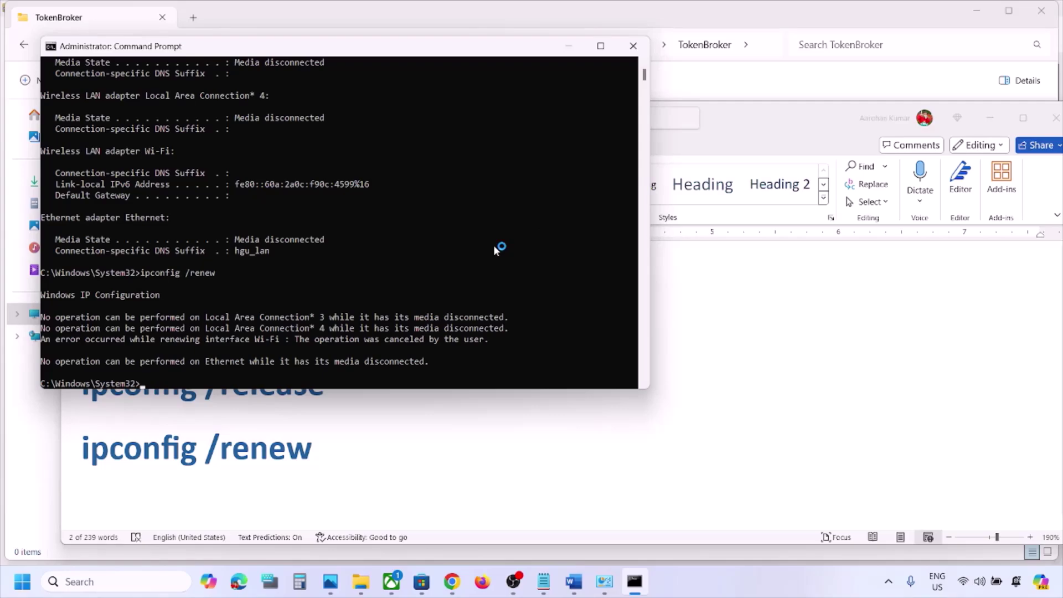
Close Command Prompt and select the word 'wsreset' in the guide
{"action": "left_click", "coordinate": [632, 45]}
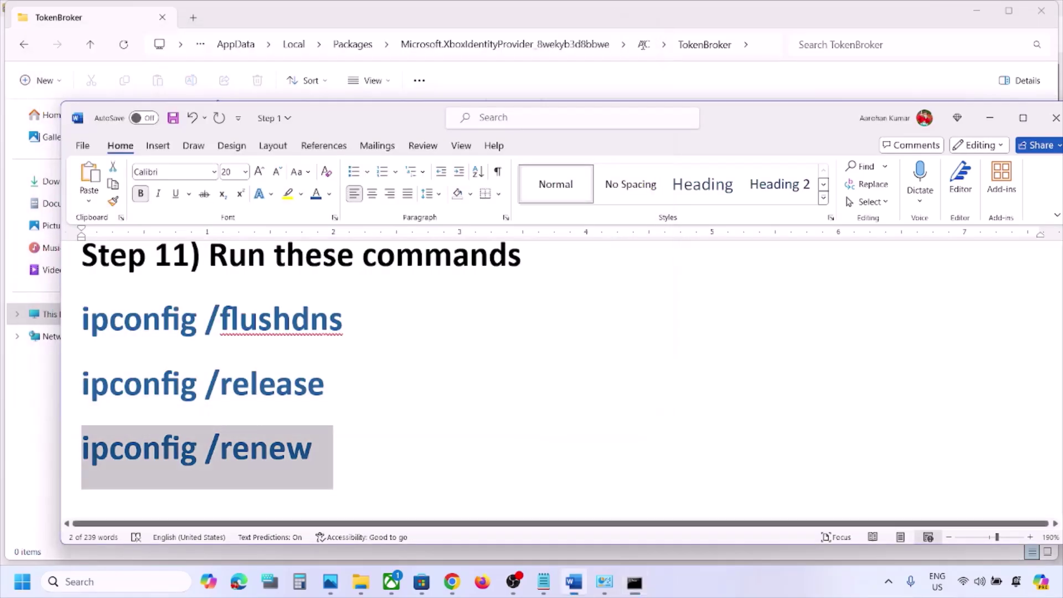
{"action": "scroll", "coordinate": [430, 414], "scroll_direction": "down", "scroll_amount": 5}
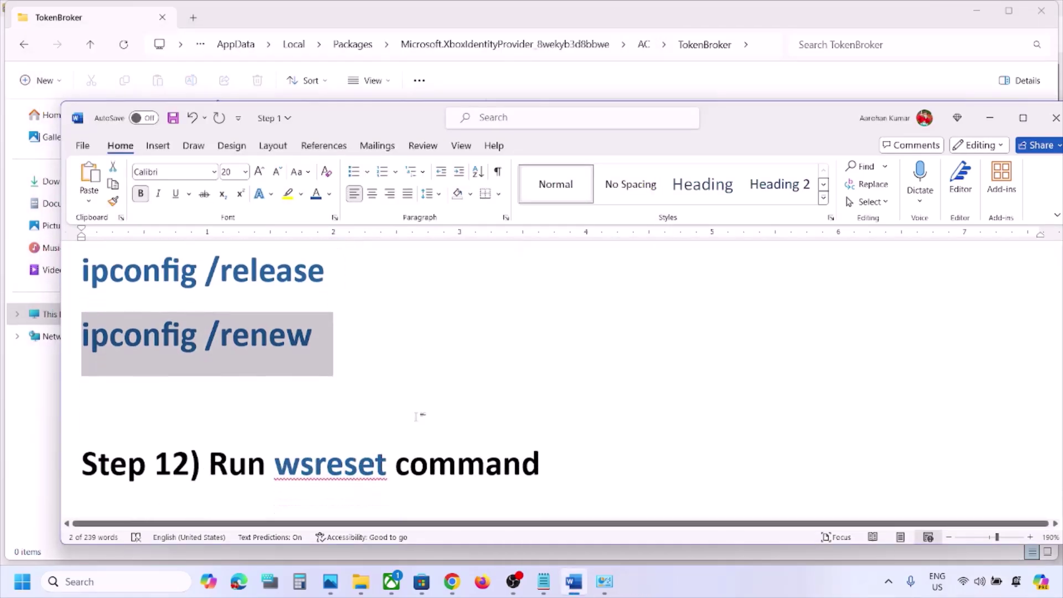
{"action": "double_click", "coordinate": [359, 392]}
{"action": "key", "text": "ctrl+c"}
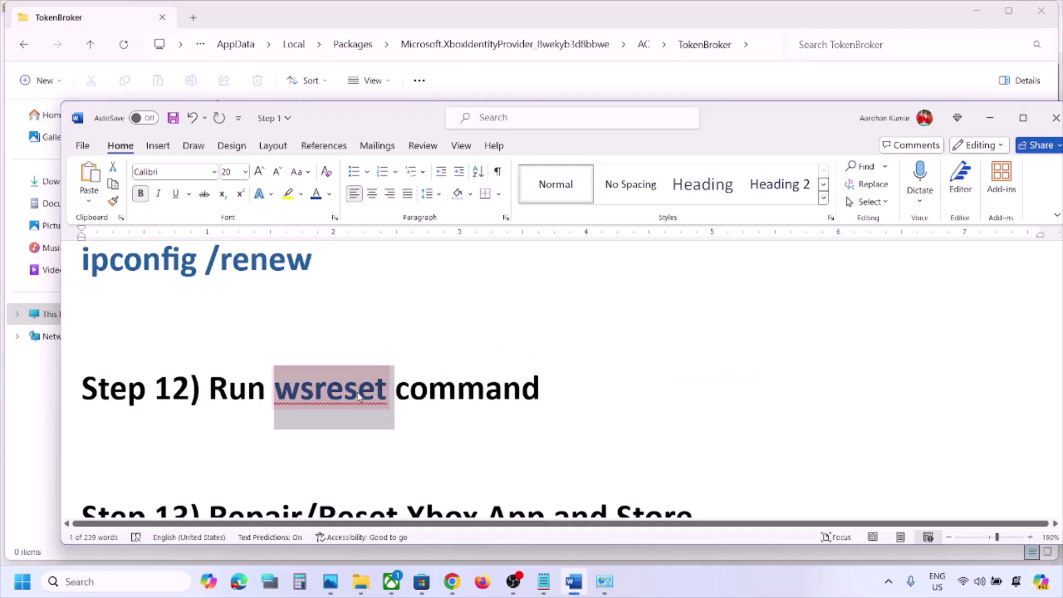
Run wsreset from Windows search, then scroll the guide to Step 13
{"action": "left_click", "coordinate": [170, 576]}
{"action": "key", "text": "ctrl+v"}
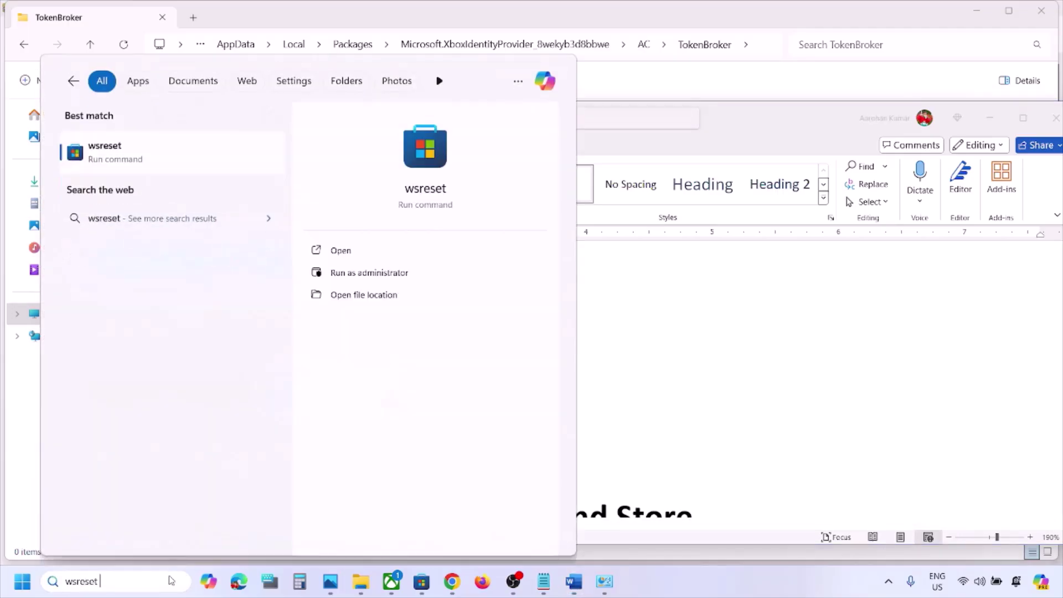
{"action": "left_click", "coordinate": [169, 158]}
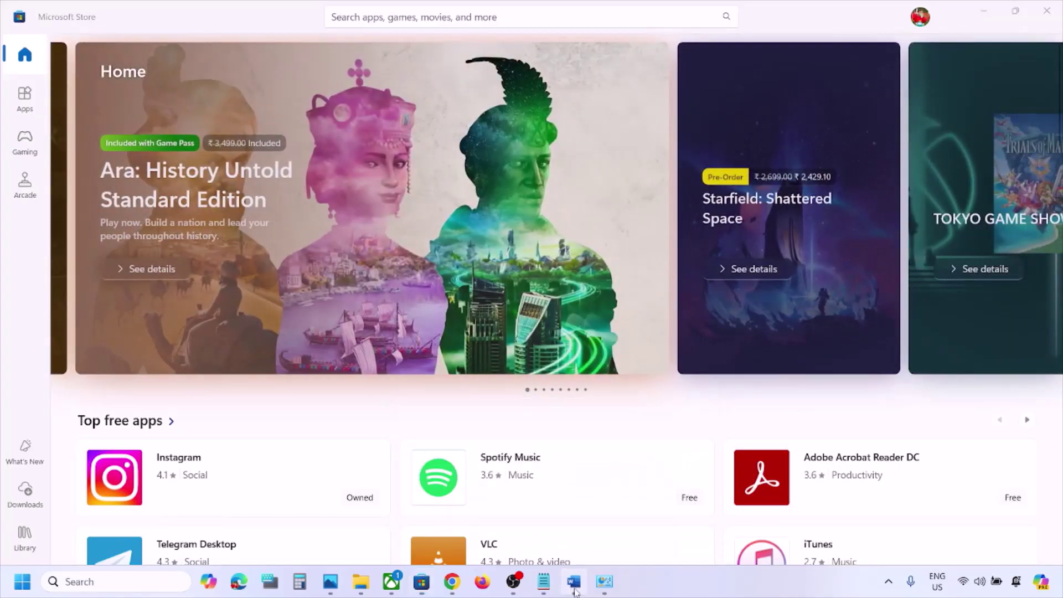
{"action": "left_click", "coordinate": [572, 582]}
{"action": "scroll", "coordinate": [415, 370], "scroll_direction": "down", "scroll_amount": 3}
Open the Xbox app's App settings page from an 'xbox' search
{"action": "scroll", "coordinate": [415, 369], "scroll_direction": "up", "scroll_amount": 2}
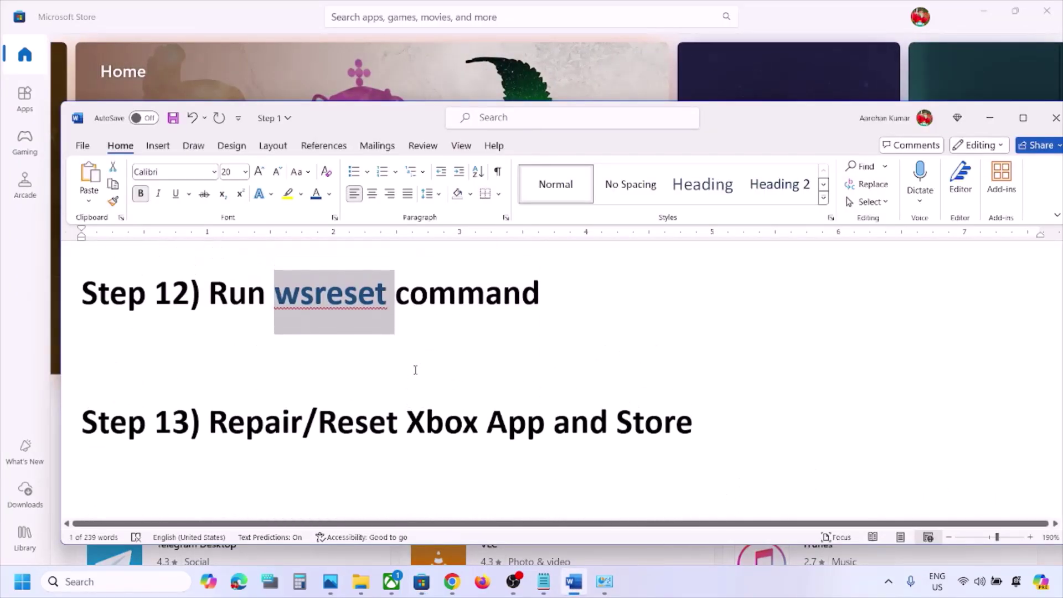
{"action": "left_click", "coordinate": [111, 587]}
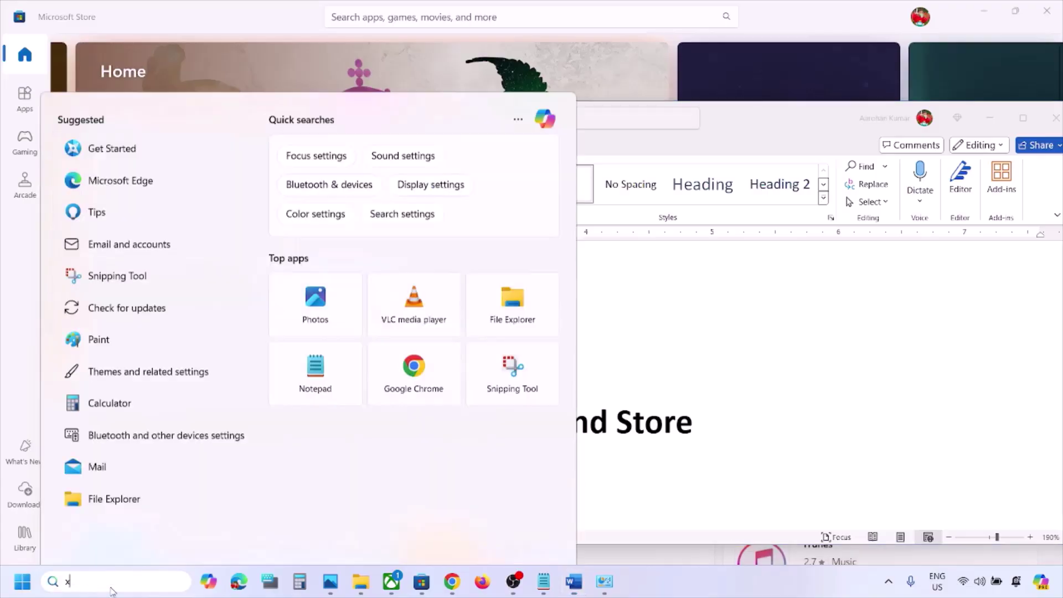
{"action": "type", "text": "xbox"}
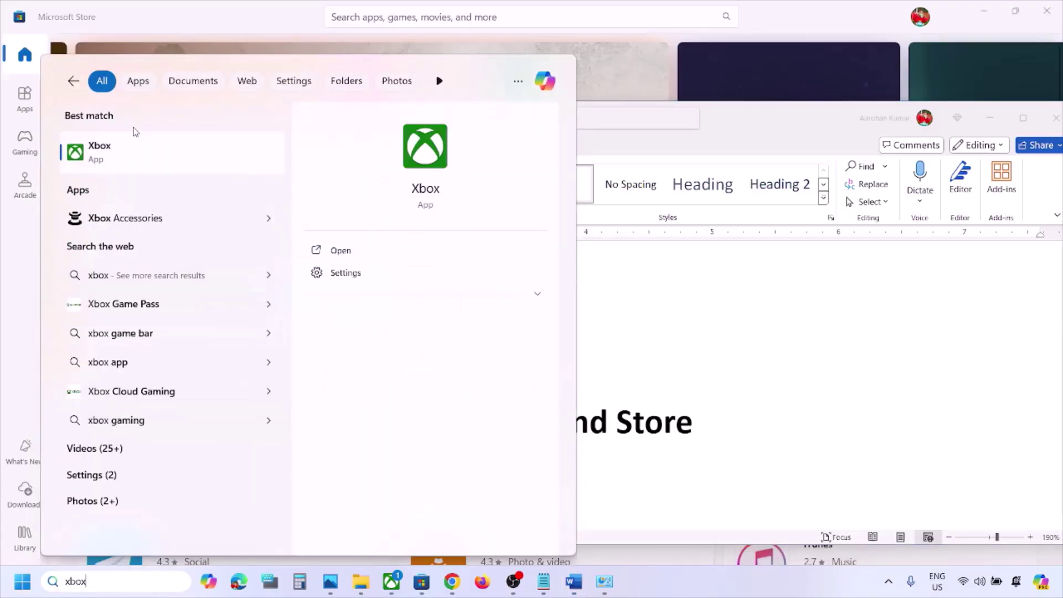
{"action": "right_click", "coordinate": [126, 155]}
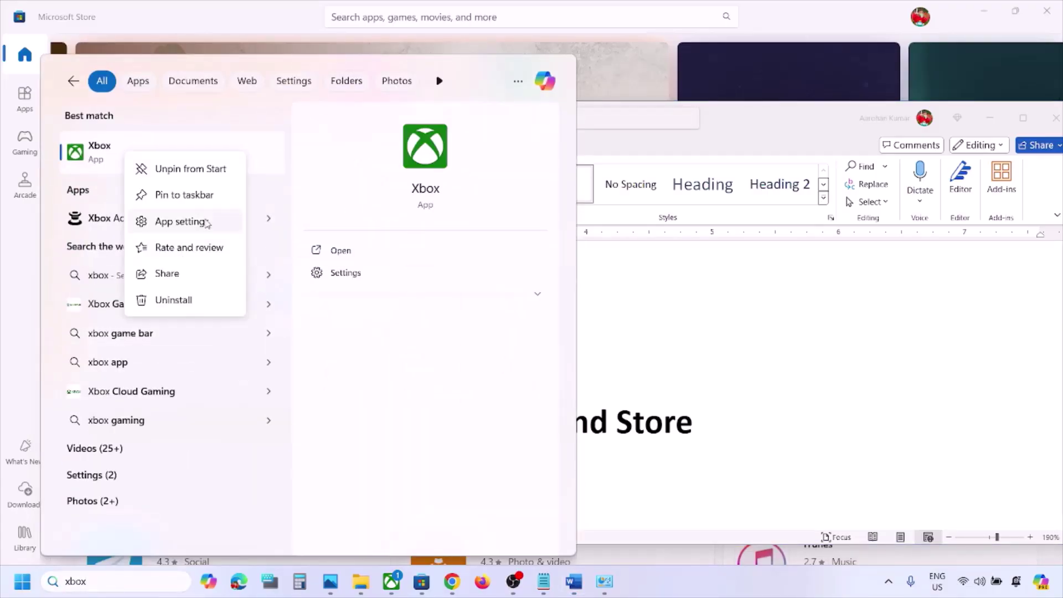
{"action": "left_click", "coordinate": [201, 221]}
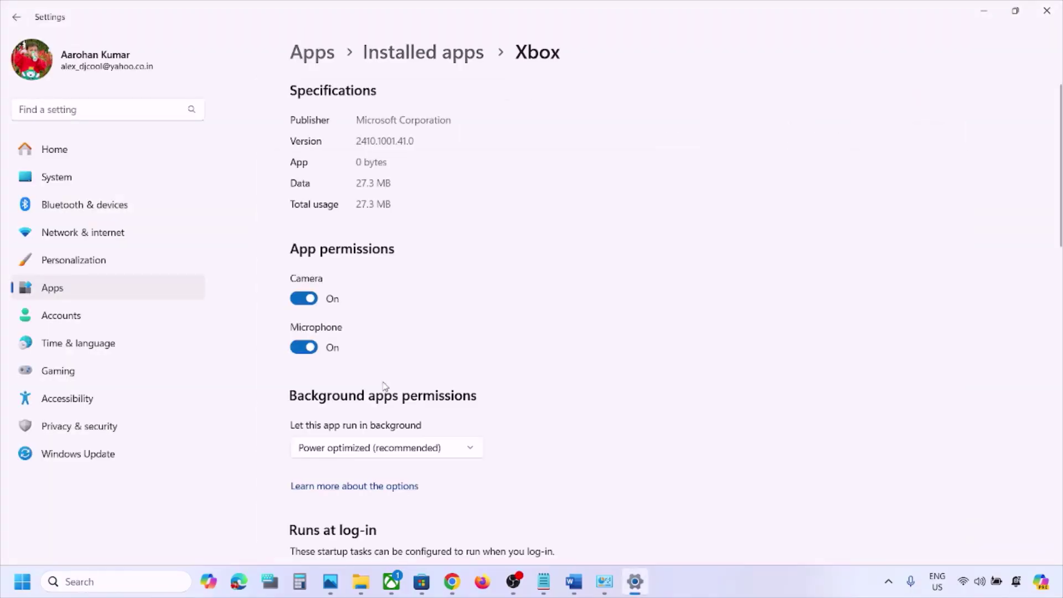
Repair the Xbox app, then reset it and confirm the reset
{"action": "scroll", "coordinate": [386, 387], "scroll_direction": "down", "scroll_amount": 10}
{"action": "scroll", "coordinate": [385, 386], "scroll_direction": "up", "scroll_amount": 2}
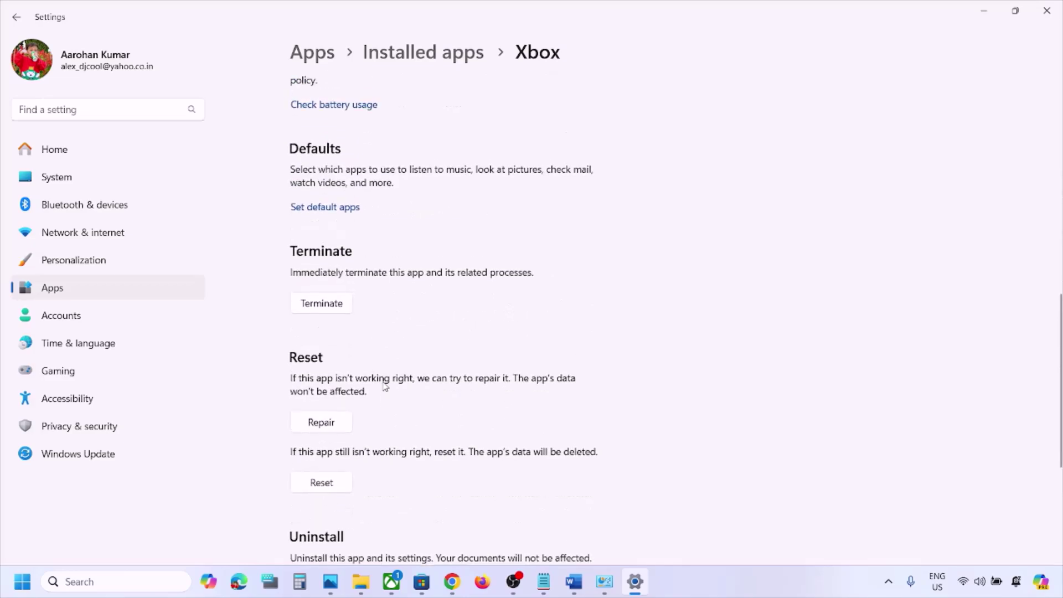
{"action": "left_click", "coordinate": [325, 423]}
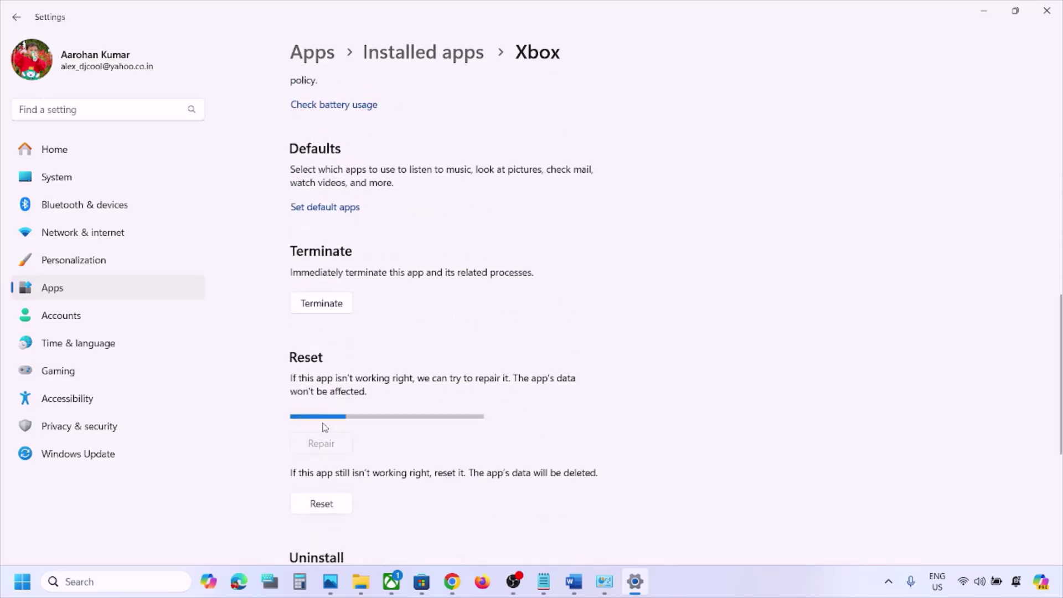
{"action": "scroll", "coordinate": [324, 430], "scroll_direction": "down", "scroll_amount": 2}
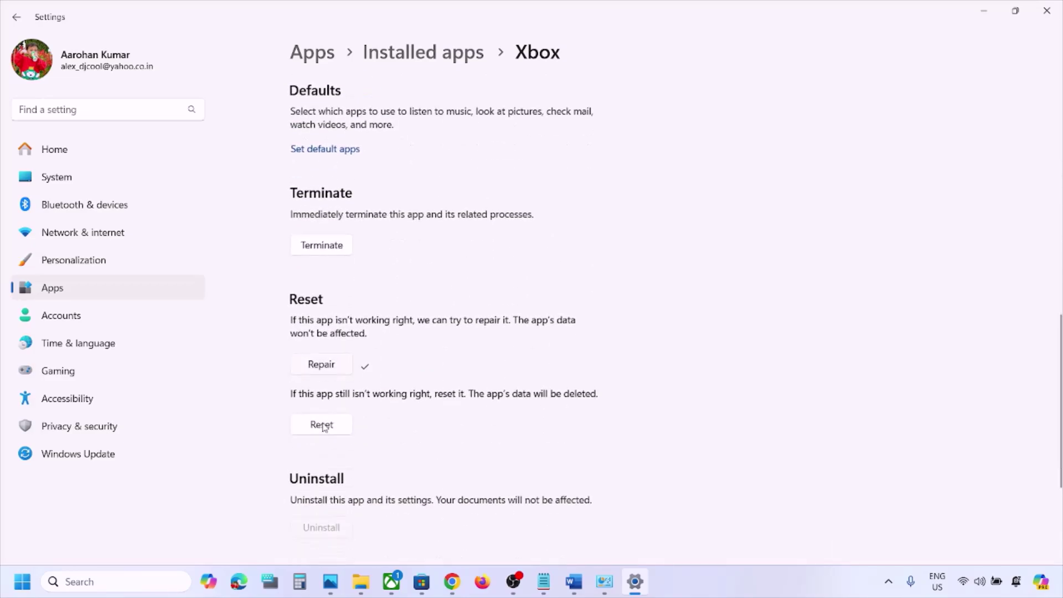
{"action": "left_click", "coordinate": [326, 426]}
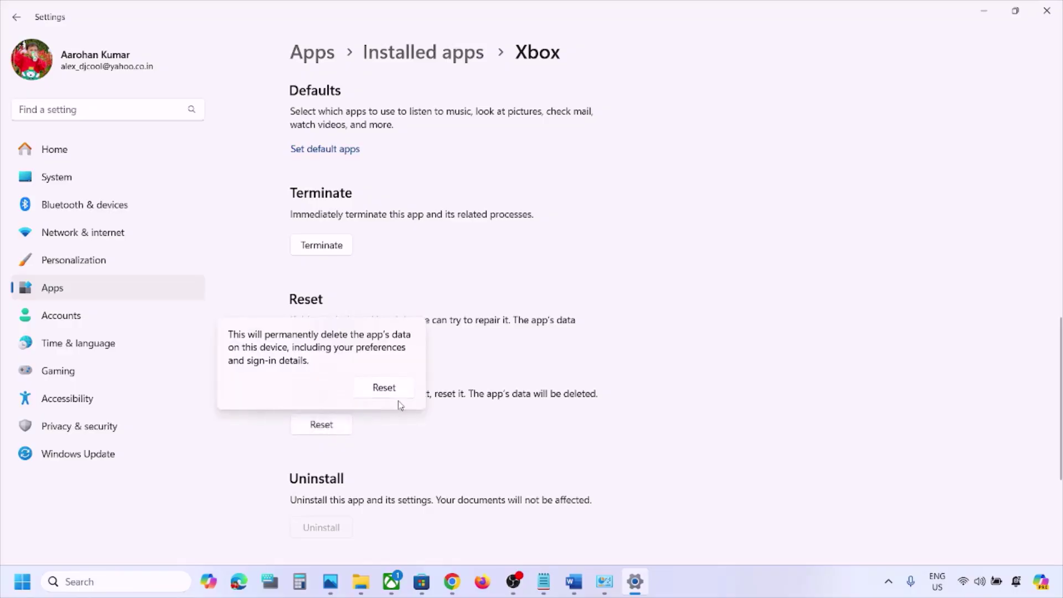
{"action": "left_click", "coordinate": [385, 387]}
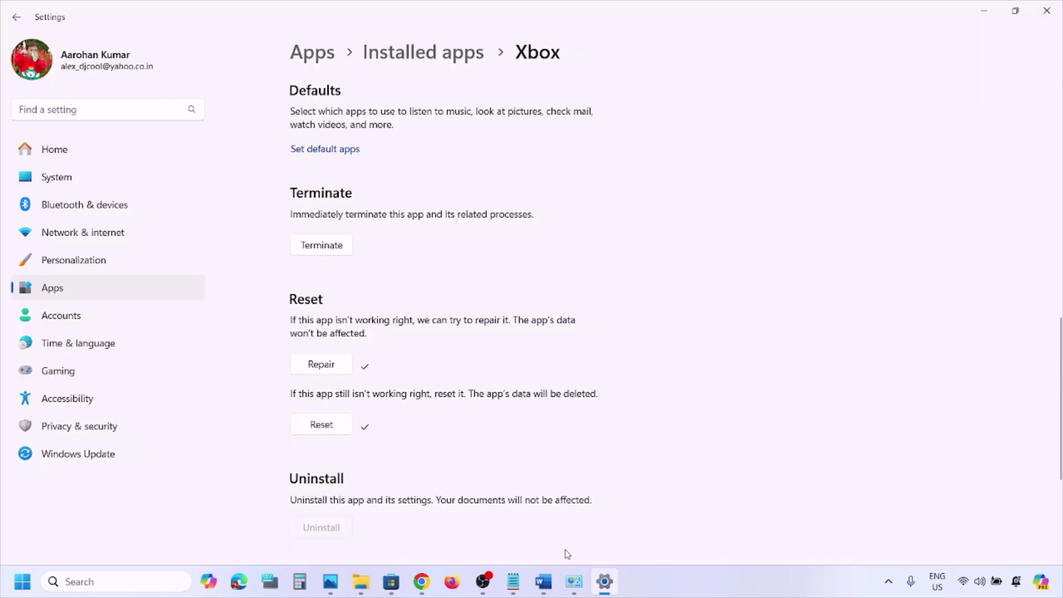
Open Microsoft Store's App settings page from a 'store' search
{"action": "left_click", "coordinate": [543, 581]}
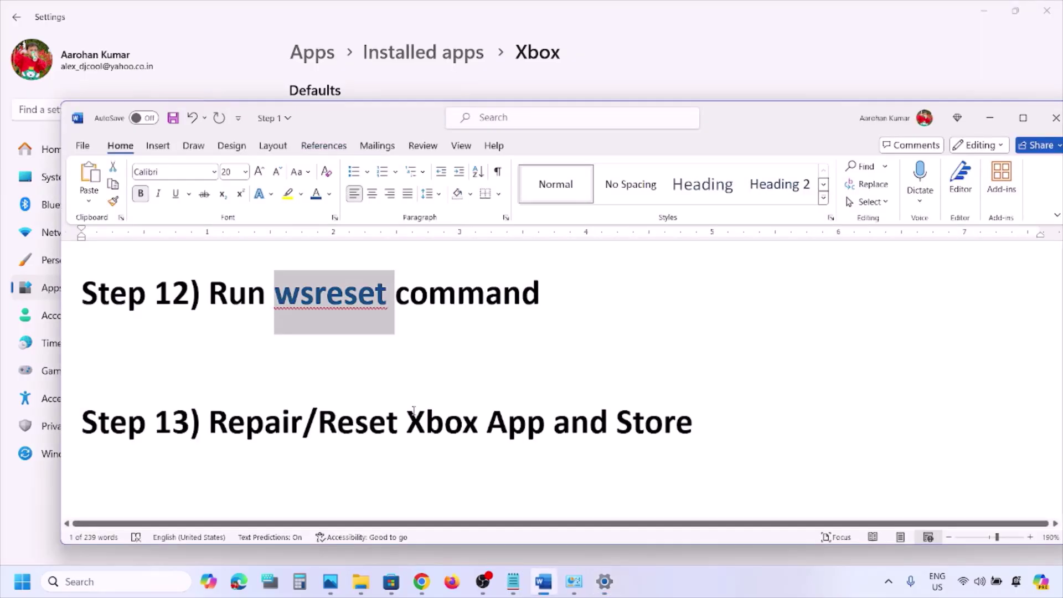
{"action": "scroll", "coordinate": [413, 410], "scroll_direction": "down", "scroll_amount": 1}
{"action": "left_click", "coordinate": [122, 581]}
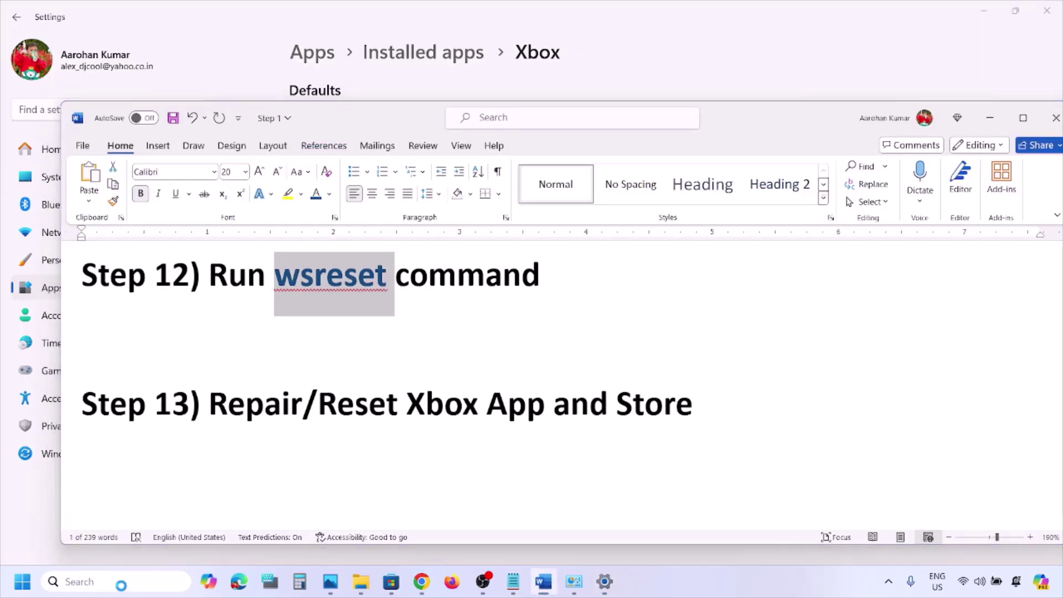
{"action": "type", "text": "store"}
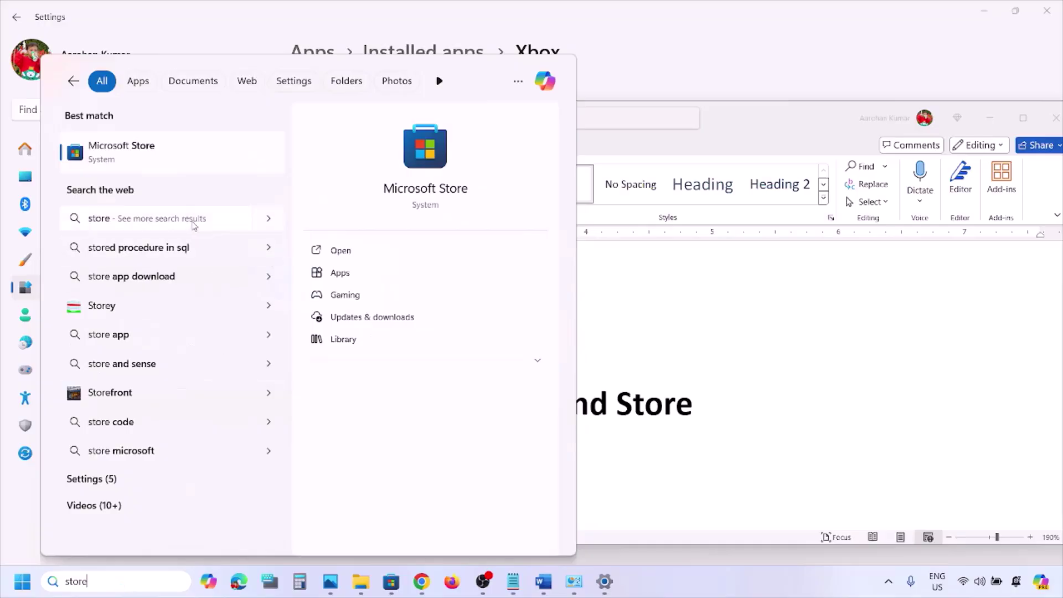
{"action": "right_click", "coordinate": [136, 167]}
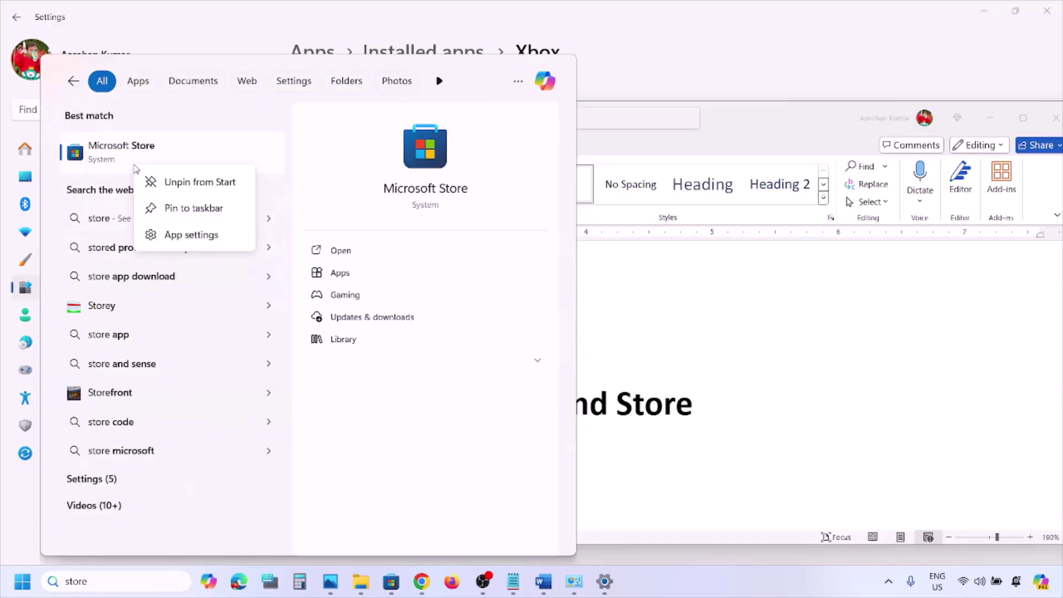
{"action": "left_click", "coordinate": [188, 234]}
Repair Microsoft Store, then reset it and confirm the reset
{"action": "scroll", "coordinate": [393, 390], "scroll_direction": "down", "scroll_amount": 10}
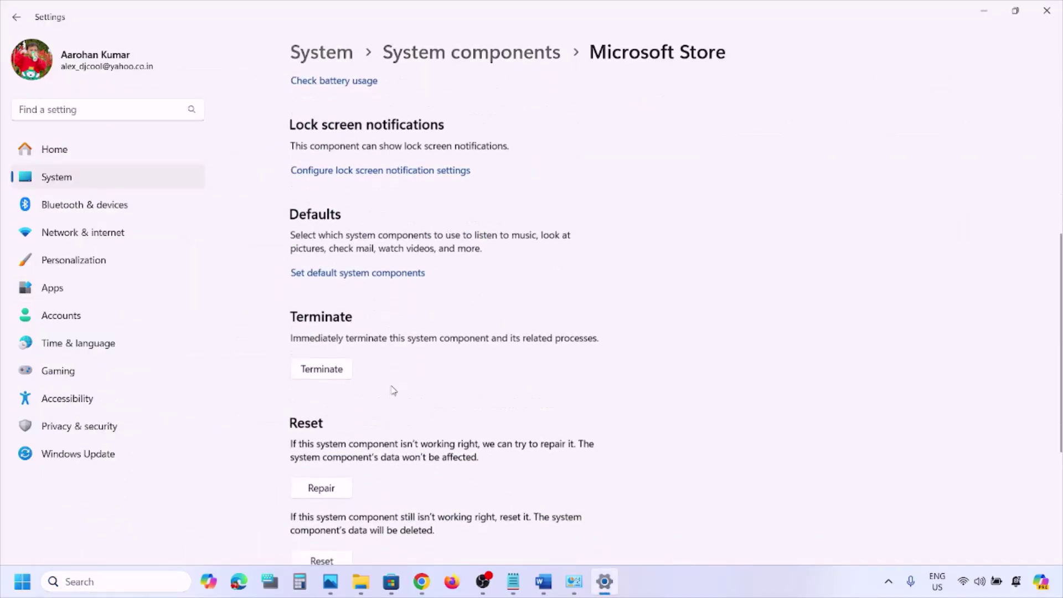
{"action": "scroll", "coordinate": [391, 392], "scroll_direction": "up", "scroll_amount": 2}
{"action": "left_click", "coordinate": [321, 334]}
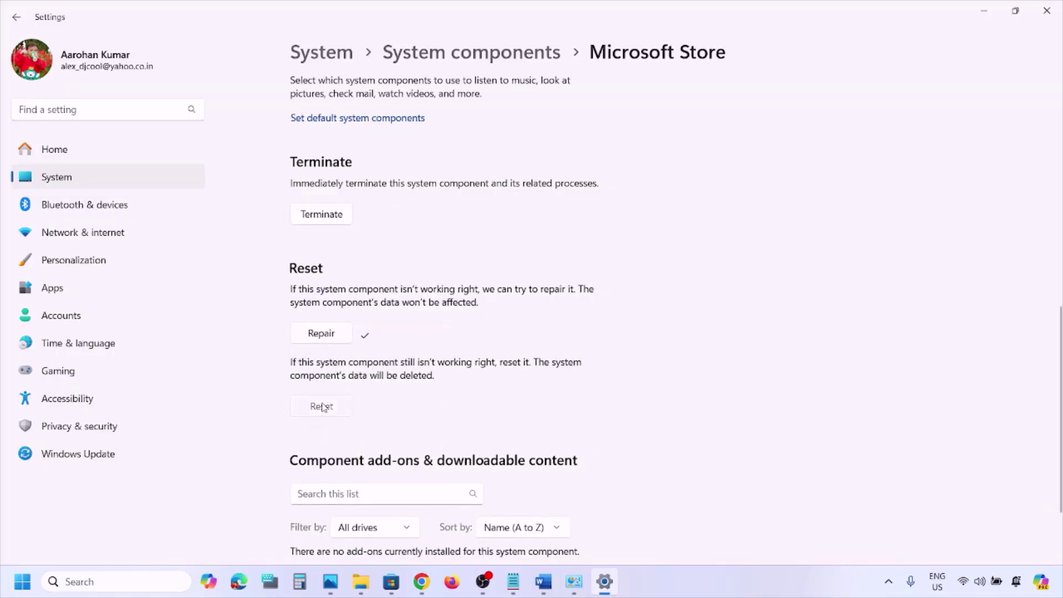
{"action": "left_click", "coordinate": [324, 407]}
{"action": "left_click", "coordinate": [385, 369]}
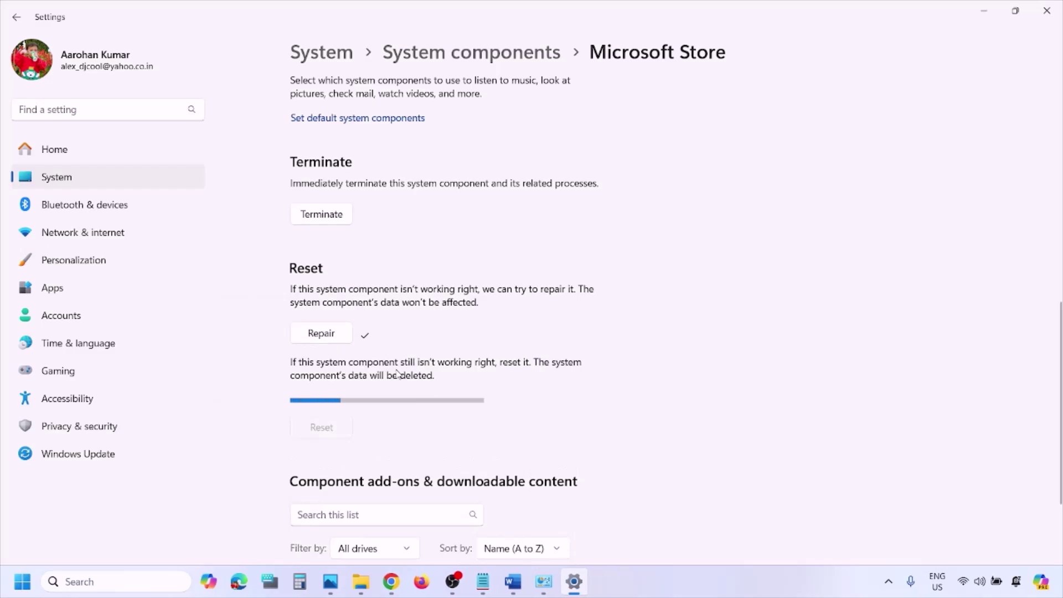